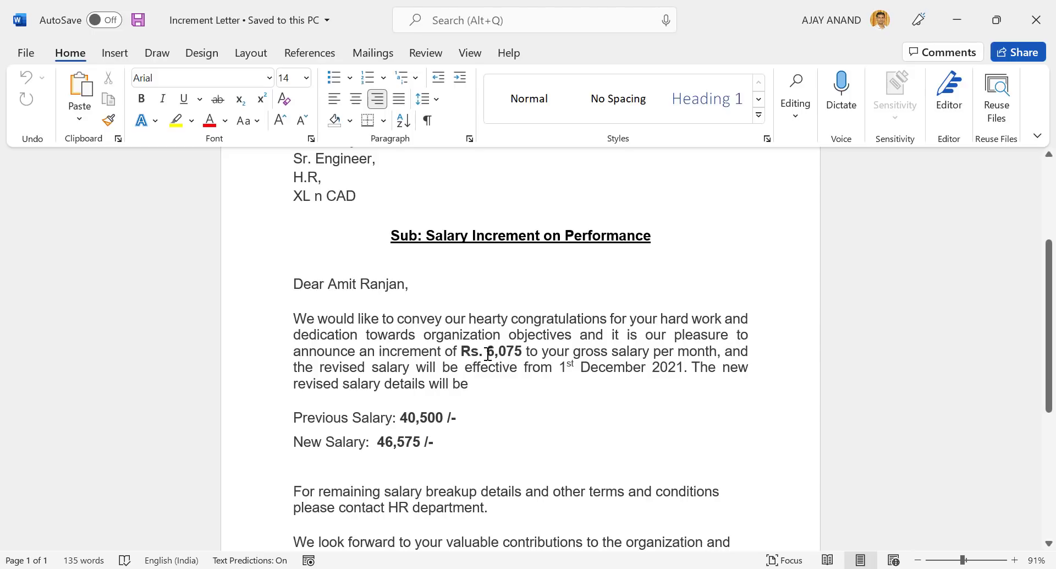
- Read through the salary increment letter, checking its date, addressee block, increment amount, previous and new salary, and closing
{"action": "scroll", "coordinate": [495, 341], "scroll_direction": "down", "scroll_amount": 2}
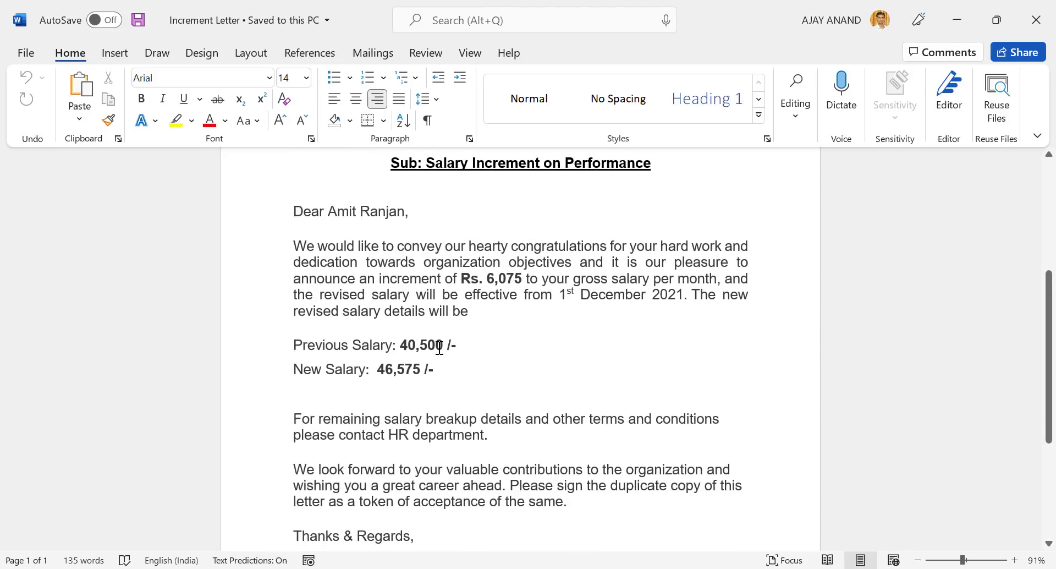
{"action": "scroll", "coordinate": [435, 344], "scroll_direction": "down", "scroll_amount": 2}
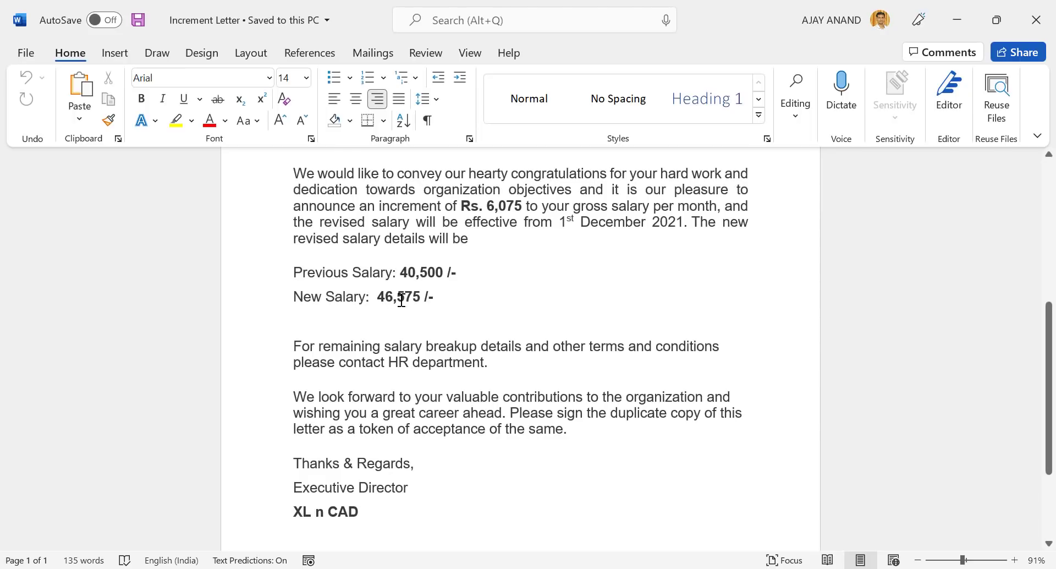
{"action": "scroll", "coordinate": [441, 308], "scroll_direction": "up", "scroll_amount": 1}
{"action": "scroll", "coordinate": [441, 308], "scroll_direction": "up", "scroll_amount": 7}
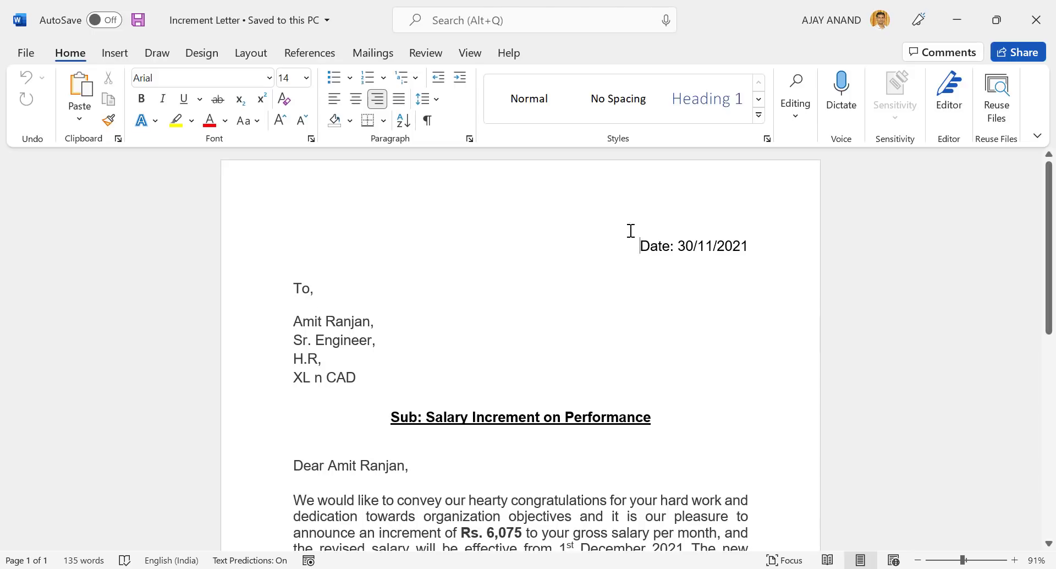
{"action": "scroll", "coordinate": [330, 317], "scroll_direction": "down", "scroll_amount": 3}
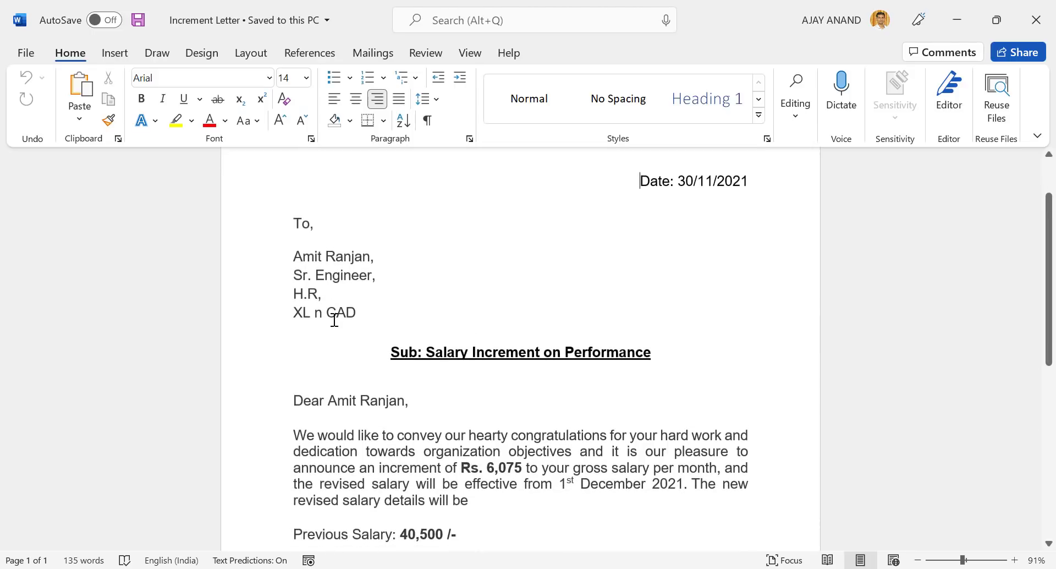
{"action": "scroll", "coordinate": [488, 300], "scroll_direction": "up", "scroll_amount": 3}
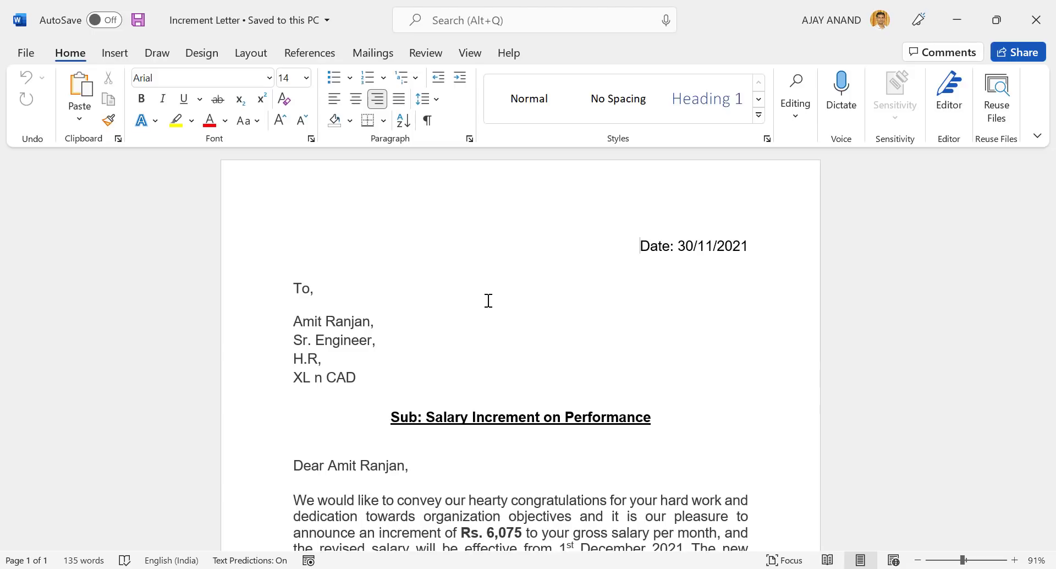
{"action": "scroll", "coordinate": [487, 303], "scroll_direction": "down", "scroll_amount": 2}
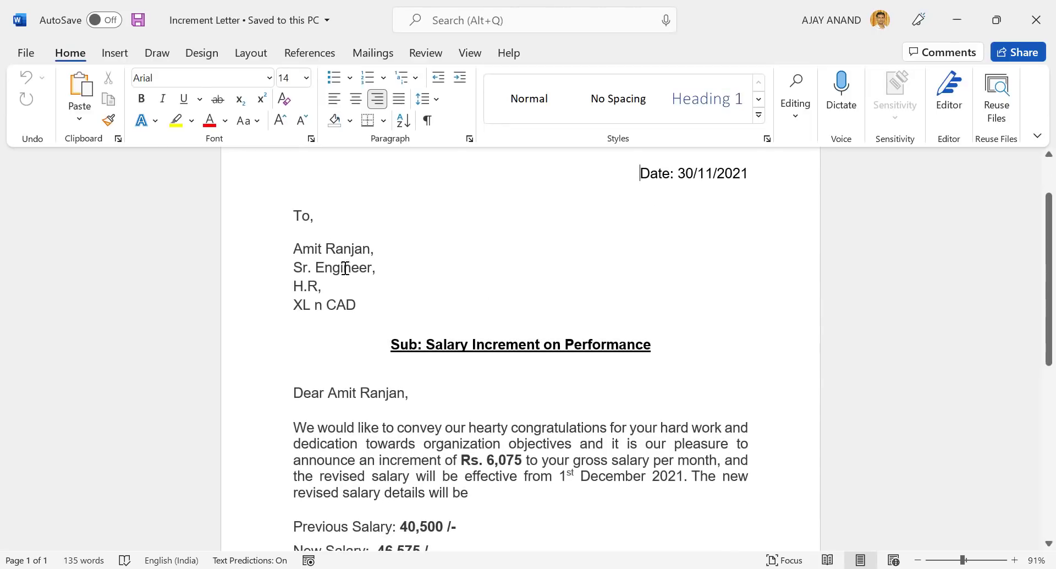
{"action": "scroll", "coordinate": [317, 278], "scroll_direction": "down", "scroll_amount": 3}
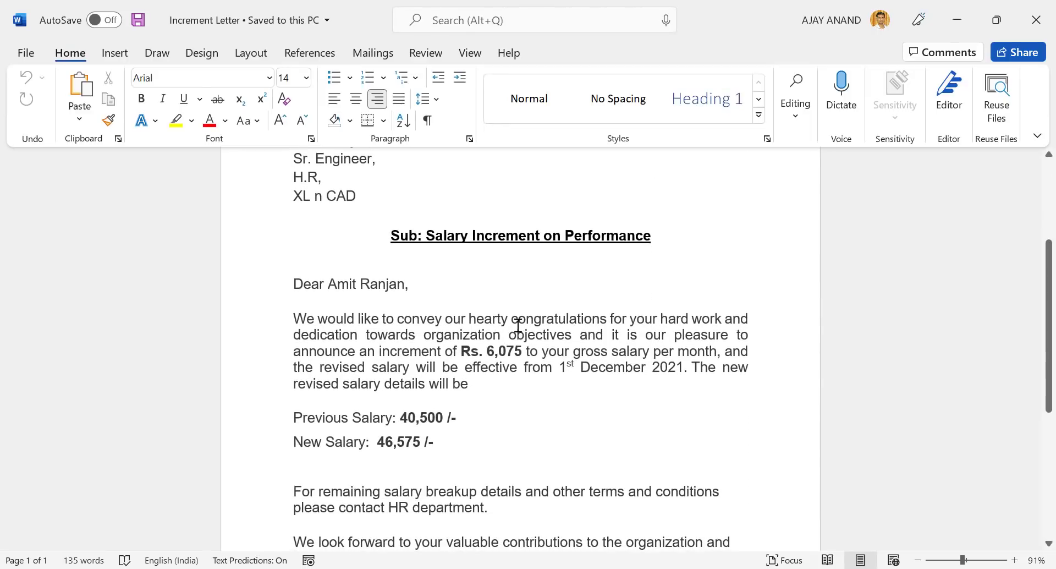
{"action": "scroll", "coordinate": [428, 419], "scroll_direction": "up", "scroll_amount": 5}
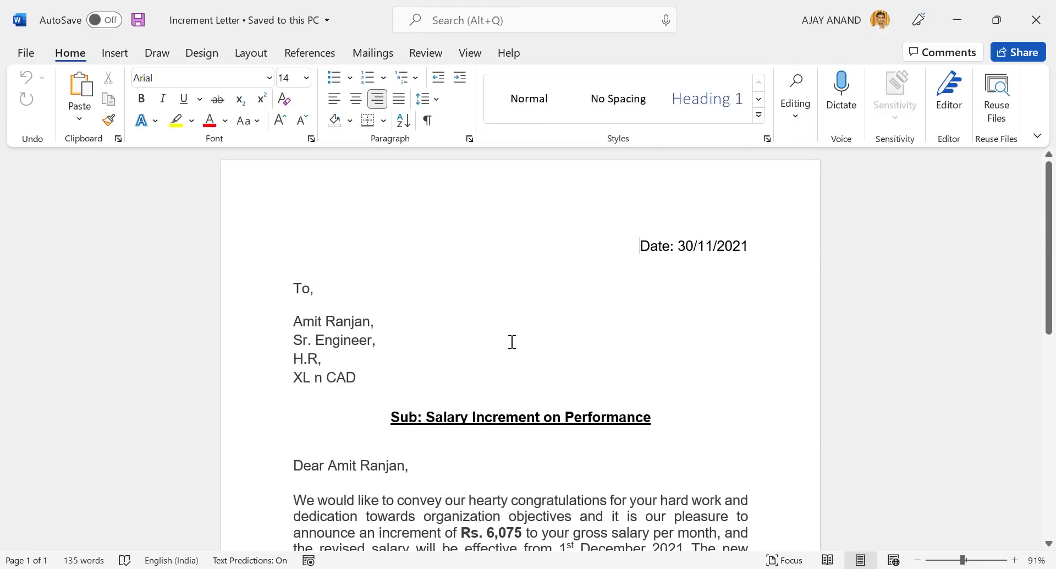
- Check the Employee Details workbook in the desktop's Mail Merge folder and return to the mailing tools of the Increment Letter in Word
{"action": "left_click", "coordinate": [947, 22]}
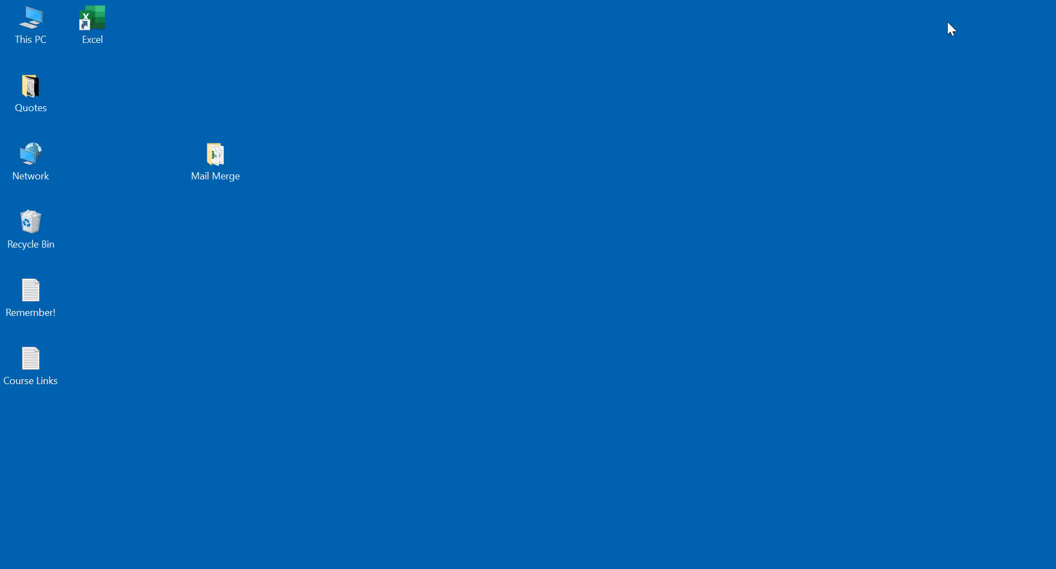
{"action": "double_click", "coordinate": [220, 163]}
{"action": "double_click", "coordinate": [290, 203]}
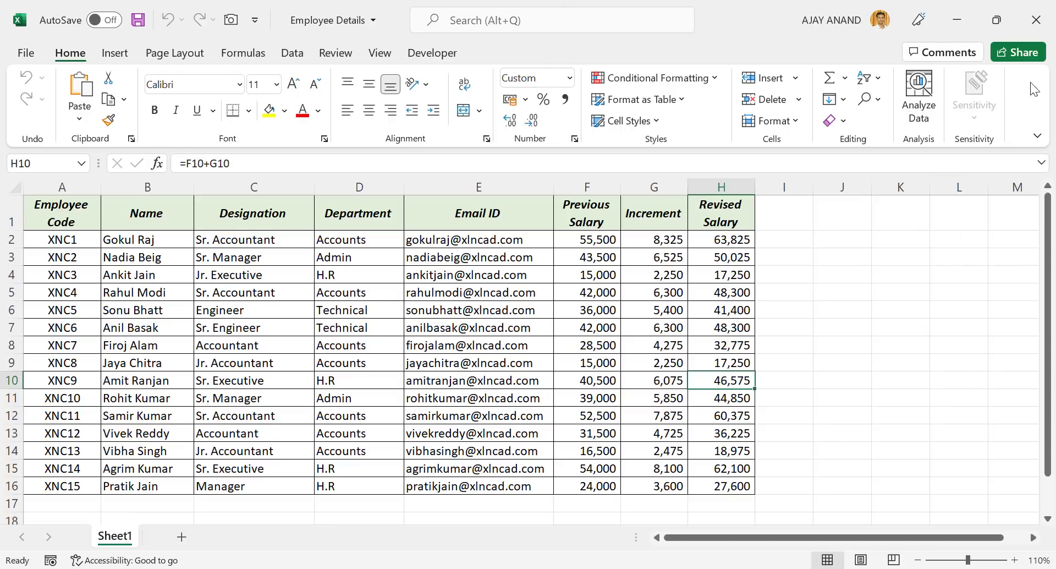
{"action": "left_click", "coordinate": [1036, 30]}
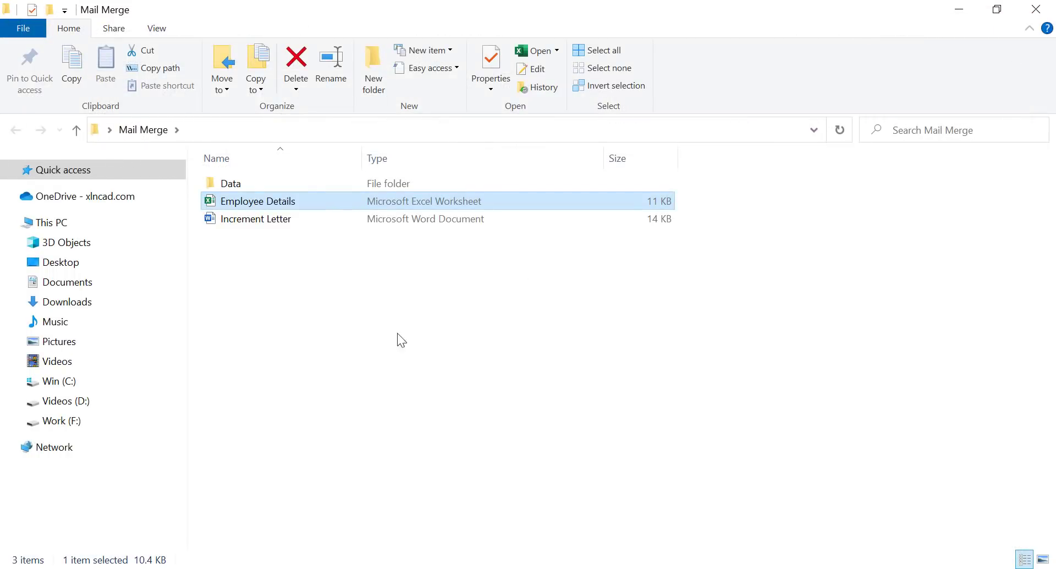
{"action": "mouse_move", "coordinate": [278, 564]}
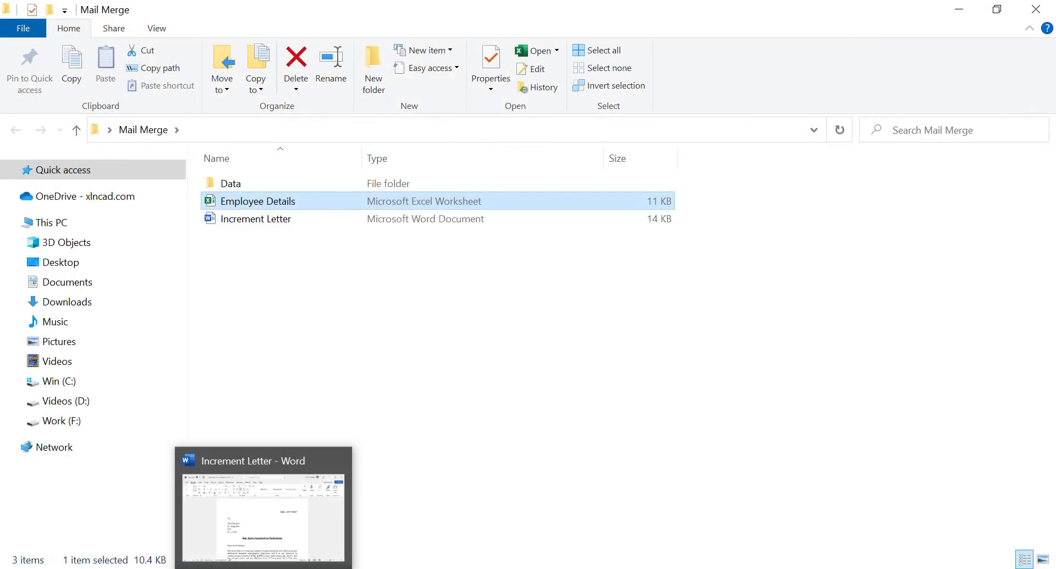
{"action": "left_click", "coordinate": [287, 517]}
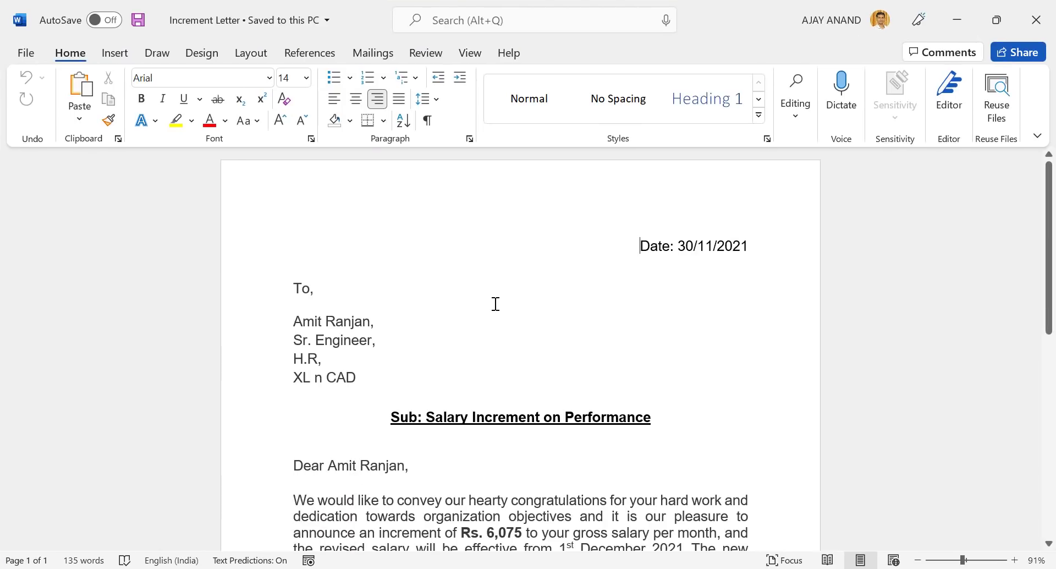
{"action": "left_click", "coordinate": [384, 62]}
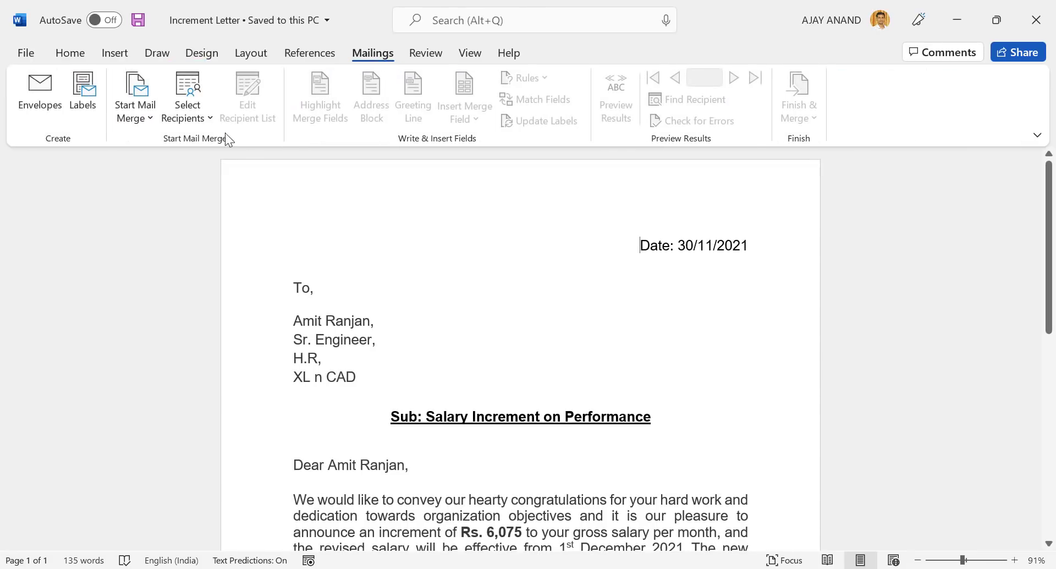
{"action": "left_click", "coordinate": [206, 117]}
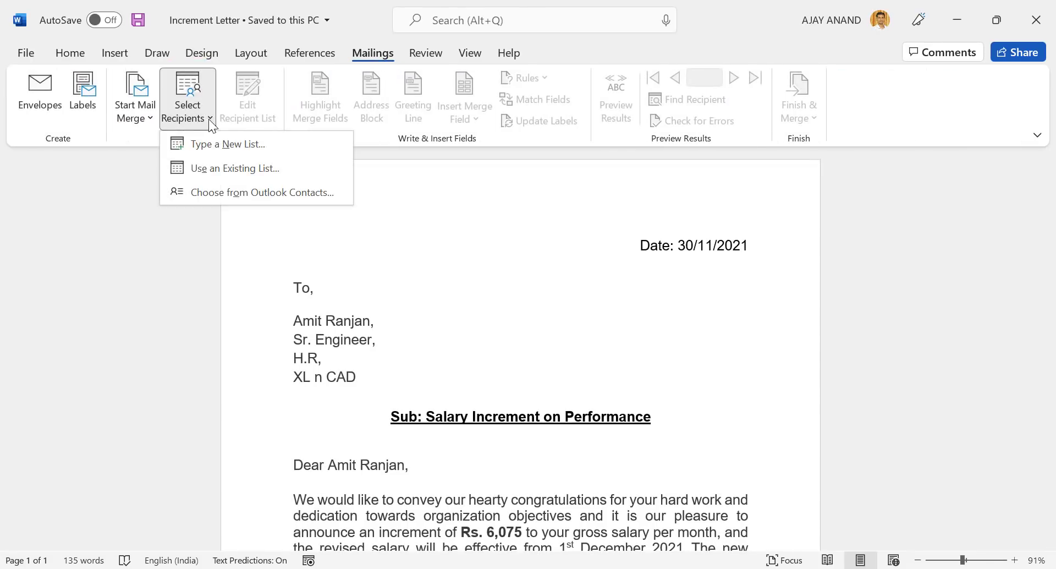
{"action": "left_click", "coordinate": [240, 151]}
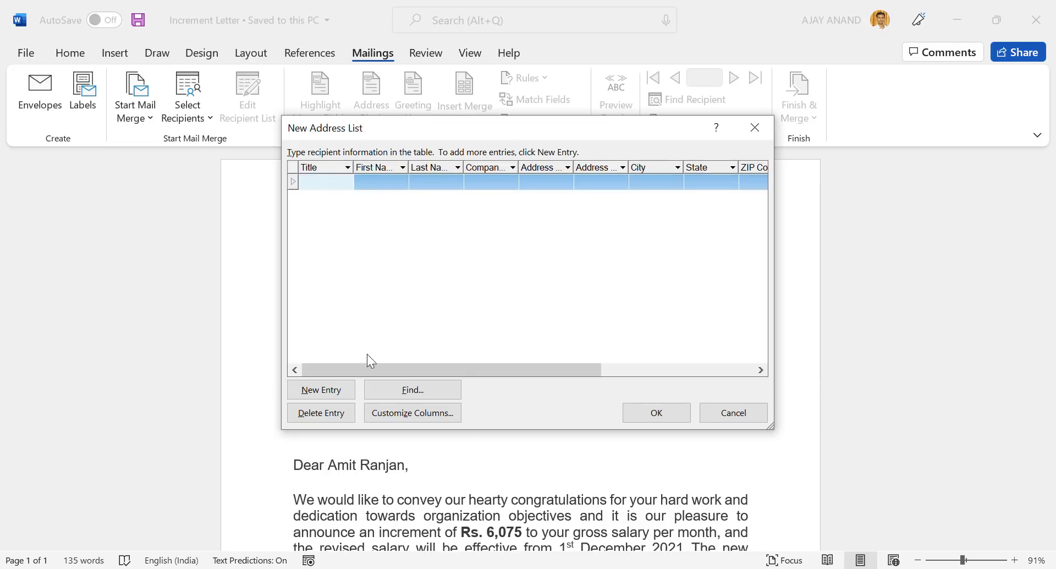
{"action": "left_click", "coordinate": [321, 391]}
{"action": "left_click", "coordinate": [323, 395]}
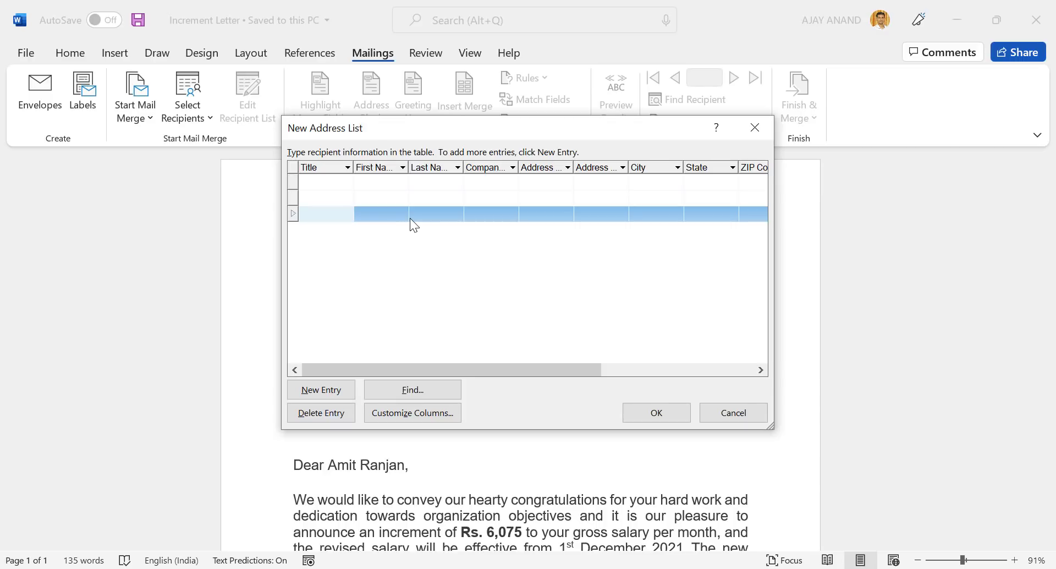
{"action": "left_click", "coordinate": [714, 410]}
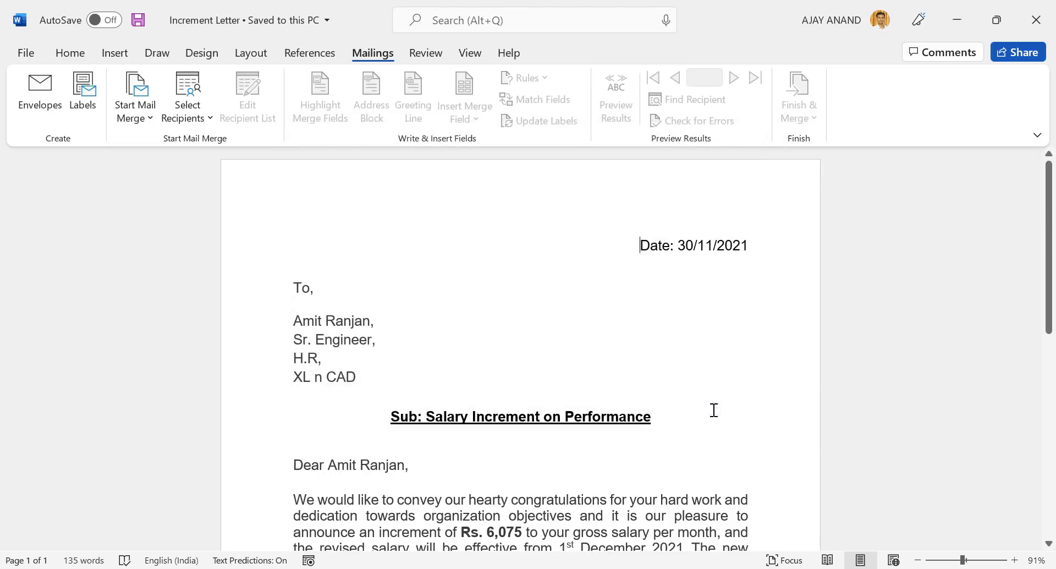
- Use Sheet1$ of the existing Employee Details workbook in the desktop's Mail Merge folder as recipient list, with the first row as column headers
{"action": "left_click", "coordinate": [204, 118]}
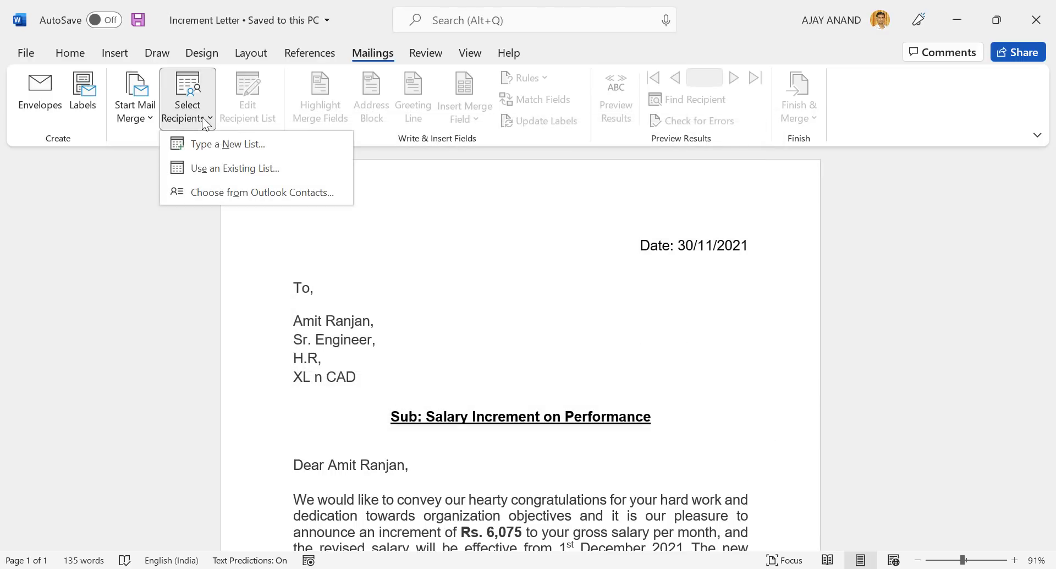
{"action": "left_click", "coordinate": [241, 174]}
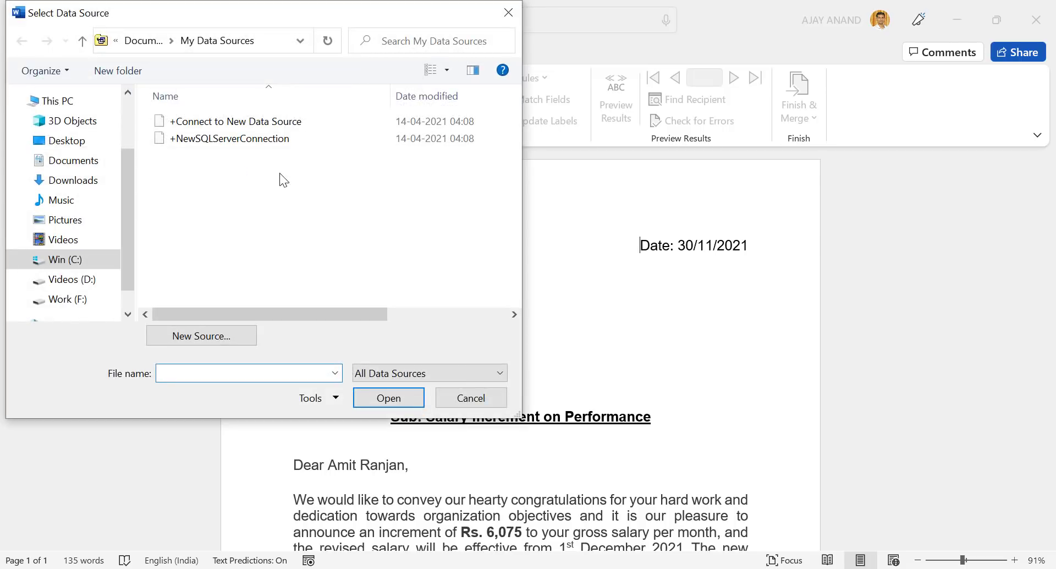
{"action": "left_click", "coordinate": [66, 141]}
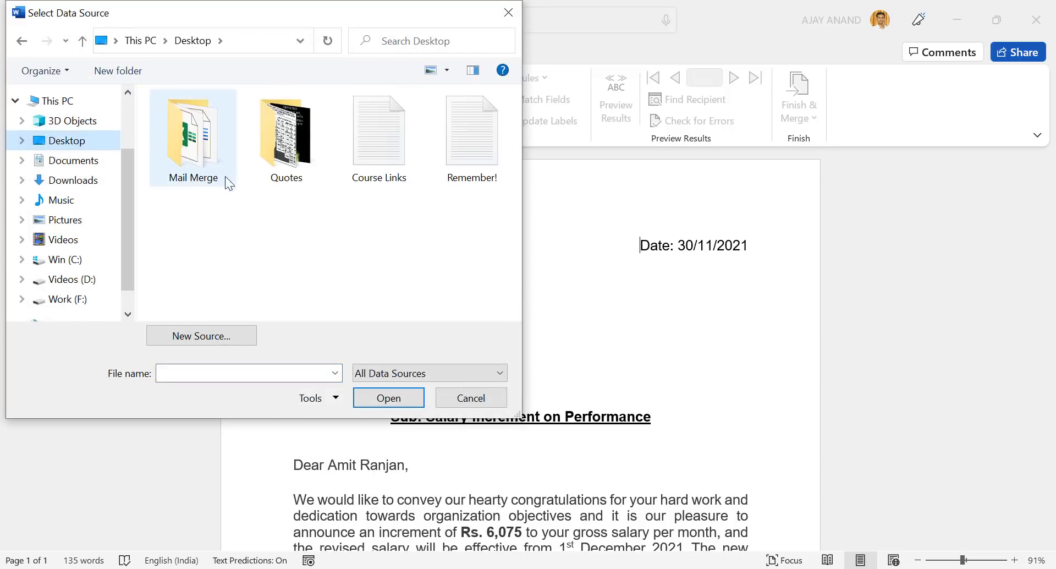
{"action": "double_click", "coordinate": [214, 160]}
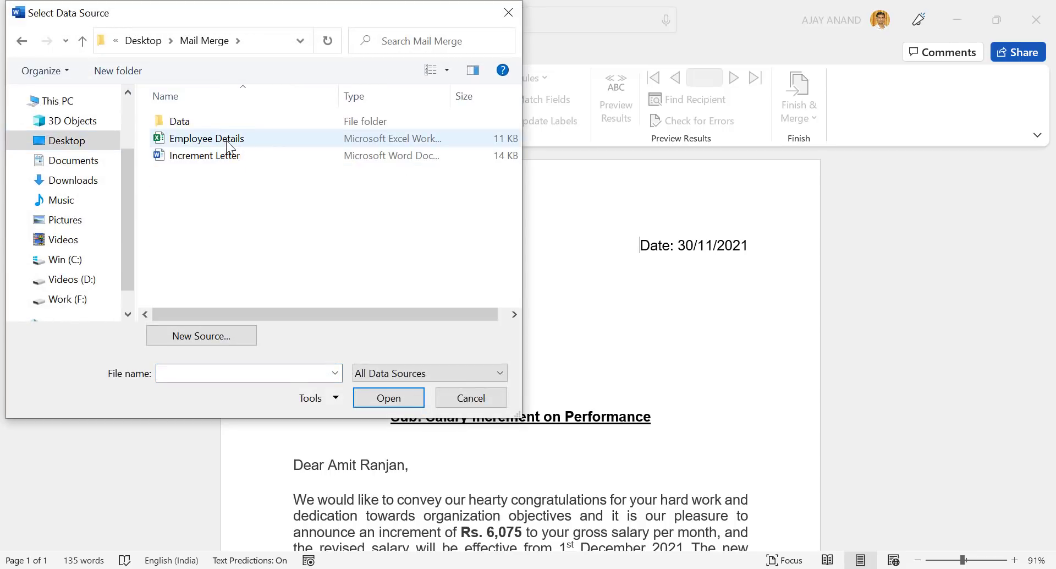
{"action": "double_click", "coordinate": [226, 141]}
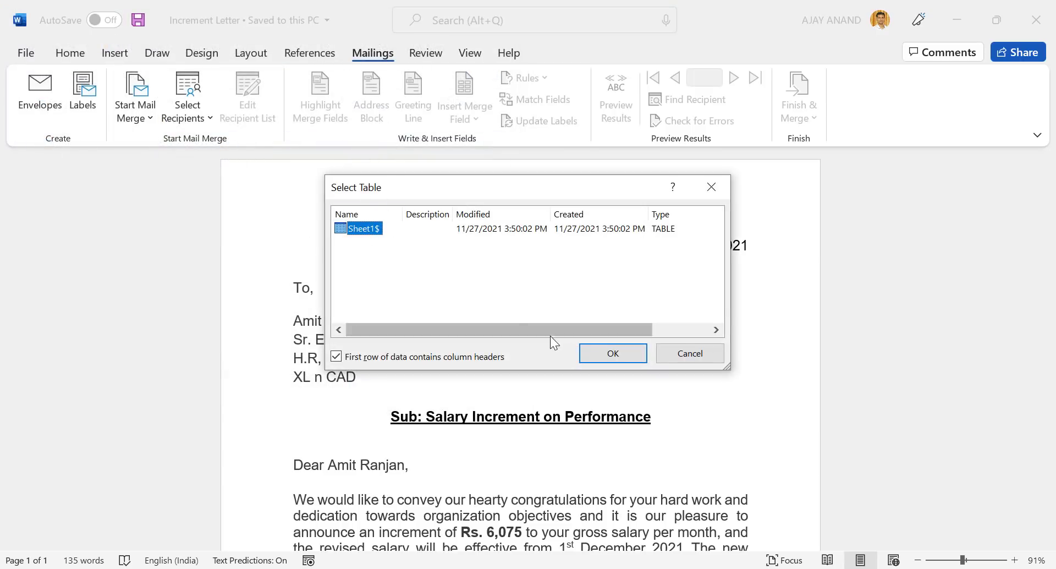
{"action": "left_click", "coordinate": [604, 357]}
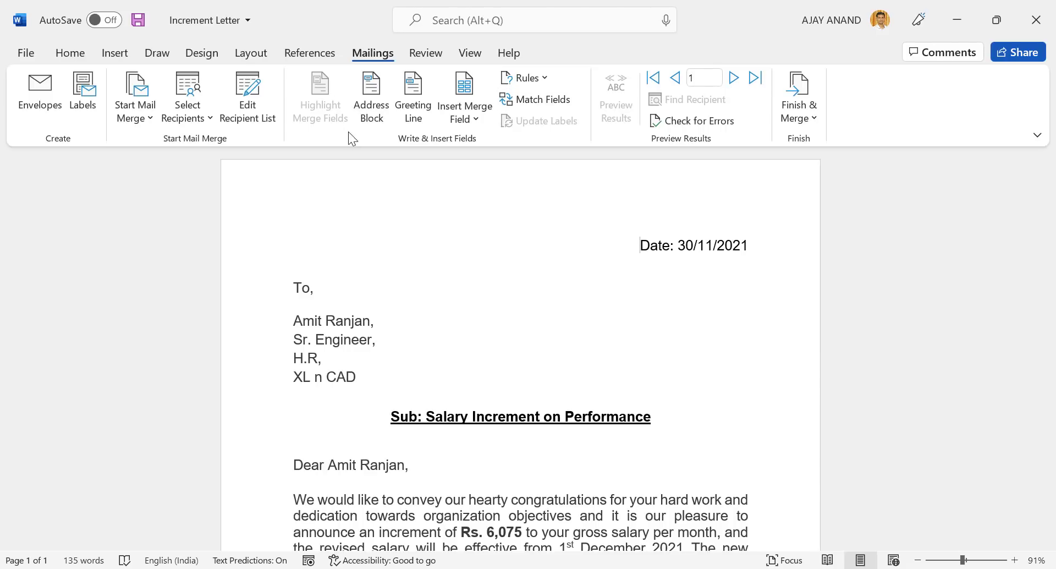
- Review the merge recipient list in an enlarged window with wider Name and Email ID columns
{"action": "left_click", "coordinate": [254, 114]}
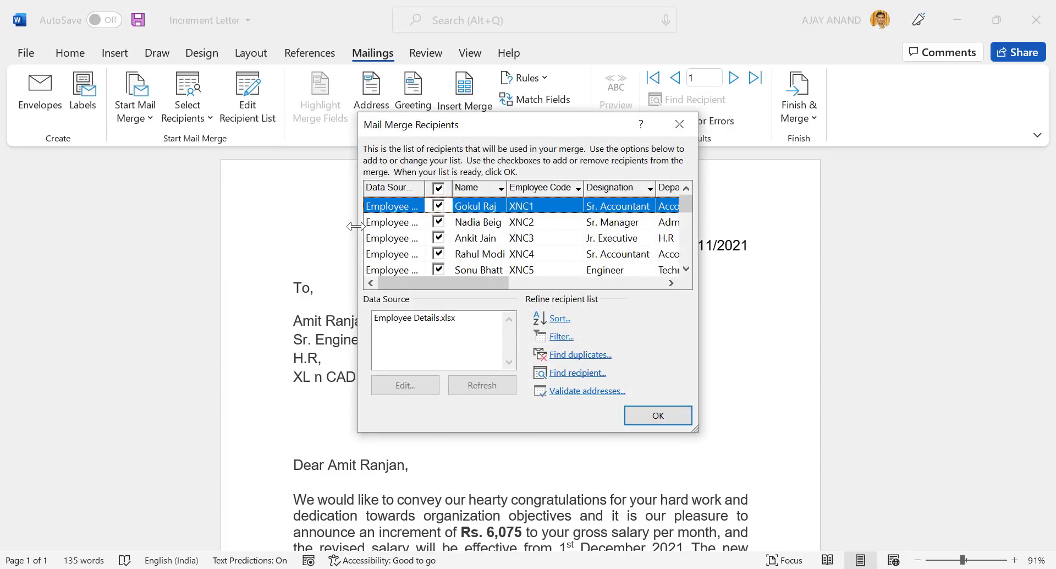
{"action": "left_click_drag", "start_coordinate": [357, 226], "coordinate": [99, 227]}
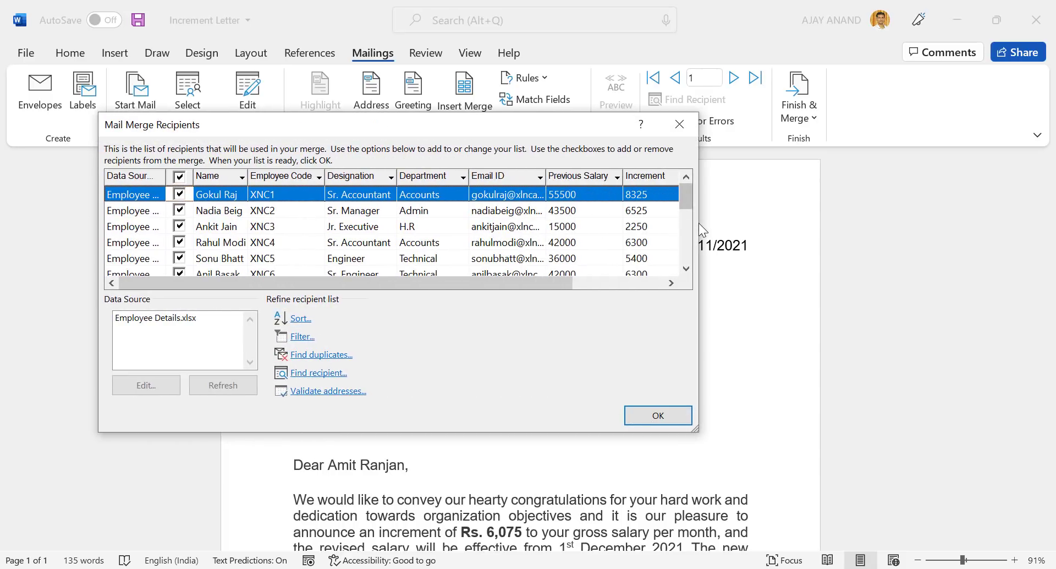
{"action": "left_click_drag", "start_coordinate": [698, 223], "coordinate": [870, 225]}
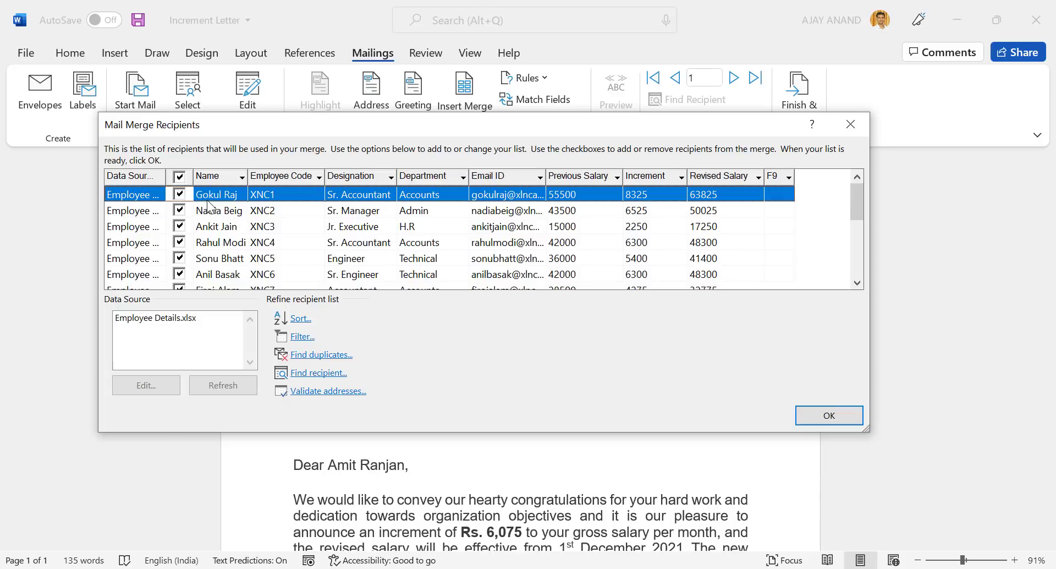
{"action": "left_click_drag", "start_coordinate": [449, 433], "coordinate": [448, 498]}
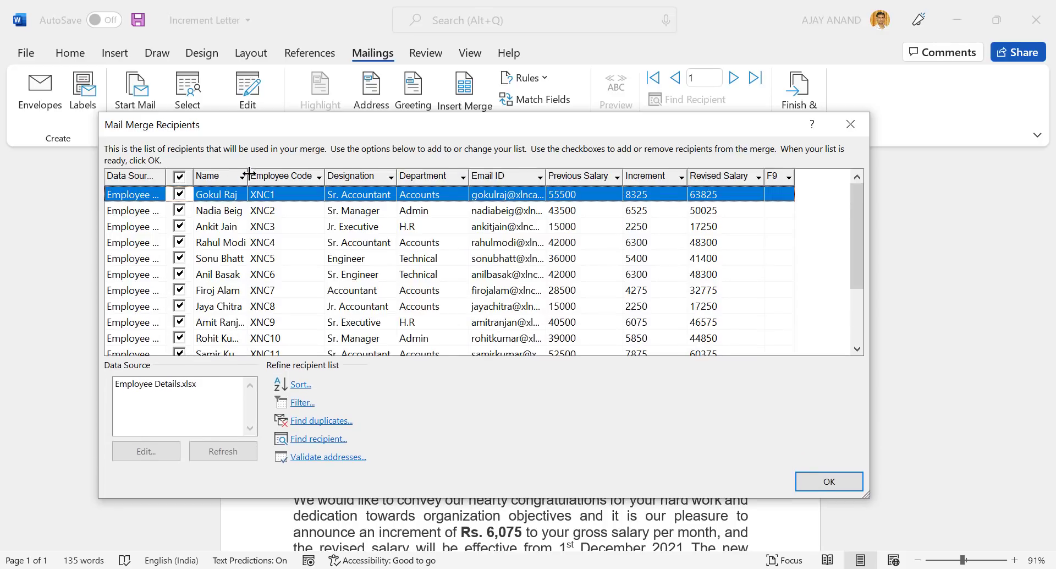
{"action": "left_click_drag", "start_coordinate": [248, 176], "coordinate": [275, 177]}
{"action": "scroll", "coordinate": [380, 231], "scroll_direction": "down", "scroll_amount": 2}
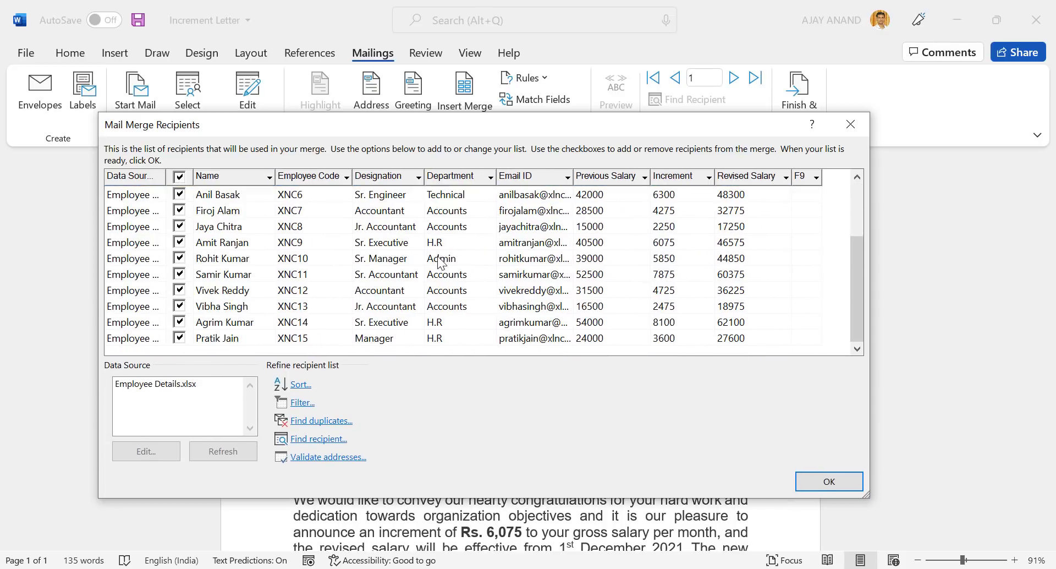
{"action": "scroll", "coordinate": [468, 265], "scroll_direction": "up", "scroll_amount": 1}
{"action": "left_click_drag", "start_coordinate": [575, 177], "coordinate": [614, 176]}
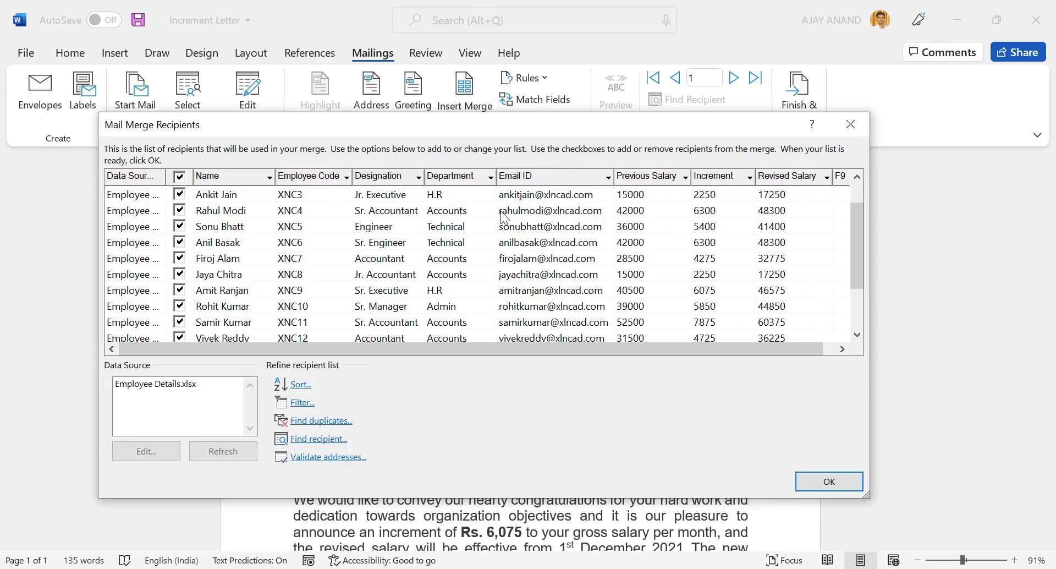
{"action": "scroll", "coordinate": [157, 244], "scroll_direction": "down", "scroll_amount": 2}
{"action": "scroll", "coordinate": [181, 291], "scroll_direction": "up", "scroll_amount": 2}
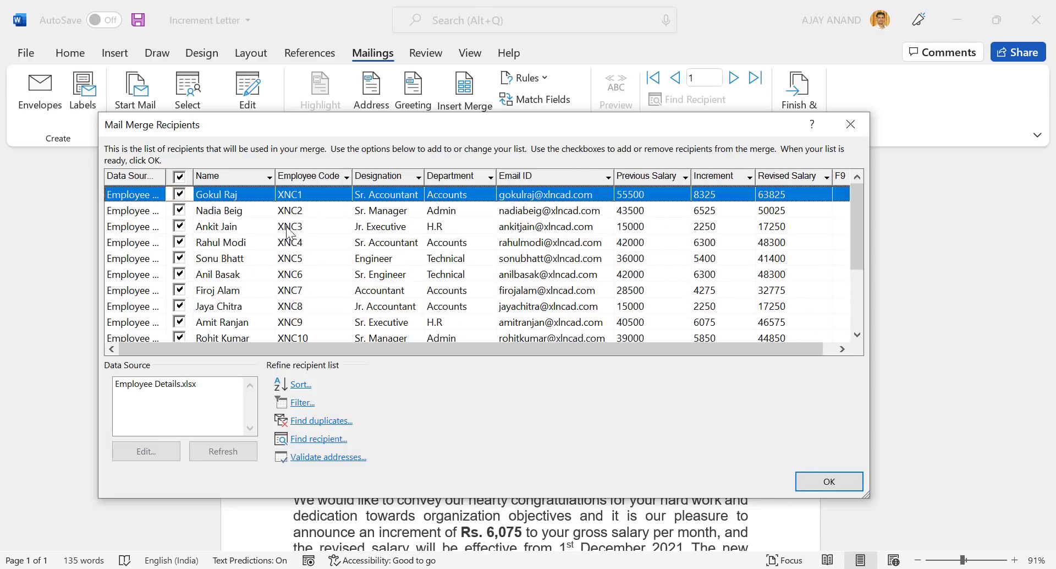
{"action": "scroll", "coordinate": [237, 231], "scroll_direction": "down", "scroll_amount": 2}
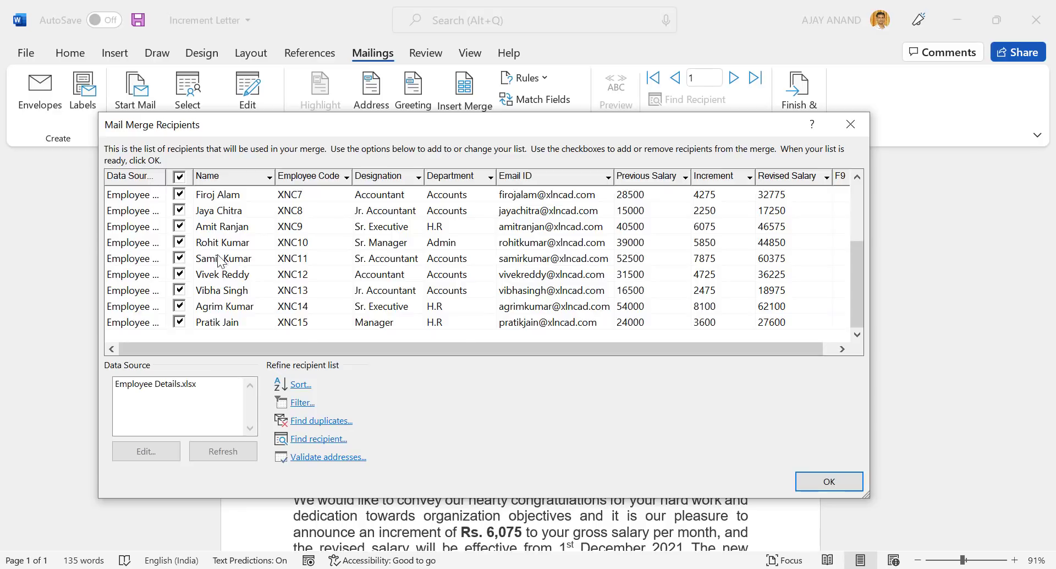
{"action": "scroll", "coordinate": [229, 259], "scroll_direction": "up", "scroll_amount": 2}
{"action": "scroll", "coordinate": [225, 237], "scroll_direction": "down", "scroll_amount": 2}
- Try excluding three consecutive recipients and the whole list from the merge, and include every recipient again
{"action": "left_click", "coordinate": [180, 227]}
{"action": "left_click", "coordinate": [180, 244]}
{"action": "left_click", "coordinate": [180, 258]}
{"action": "left_click", "coordinate": [179, 258]}
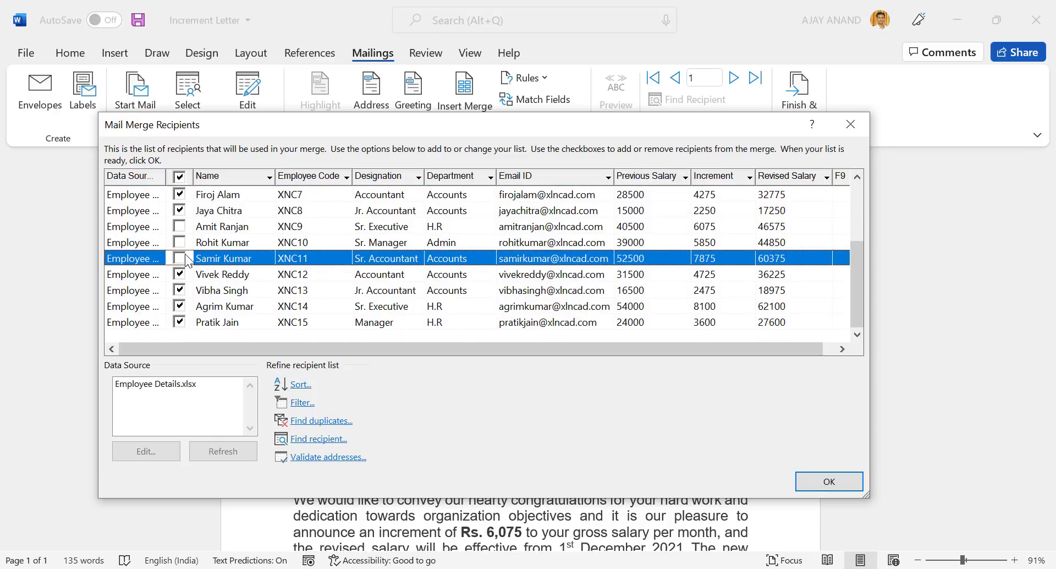
{"action": "left_click", "coordinate": [180, 242]}
{"action": "left_click", "coordinate": [179, 227]}
{"action": "left_click", "coordinate": [181, 177]}
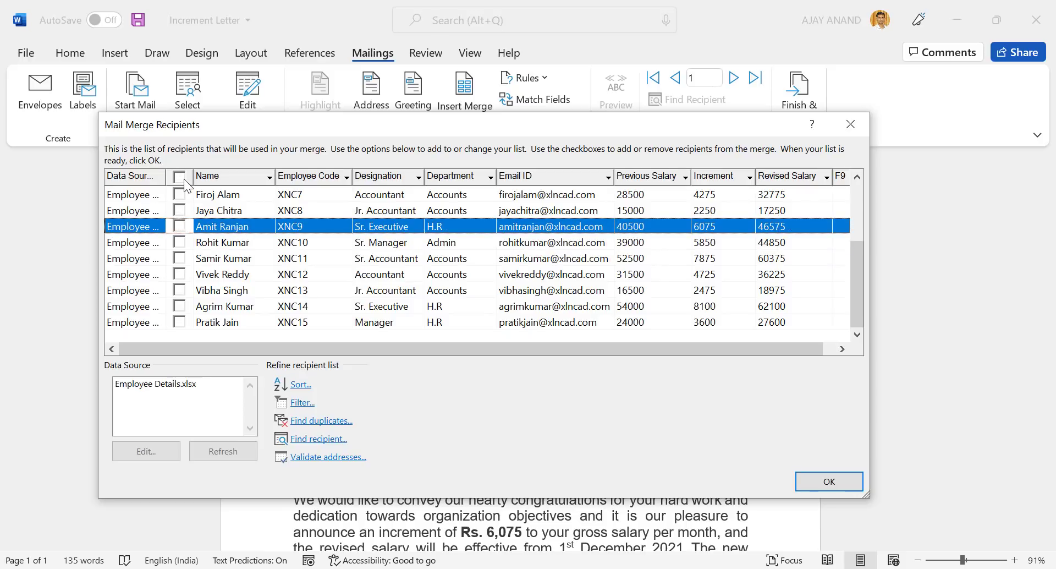
{"action": "left_click", "coordinate": [181, 176]}
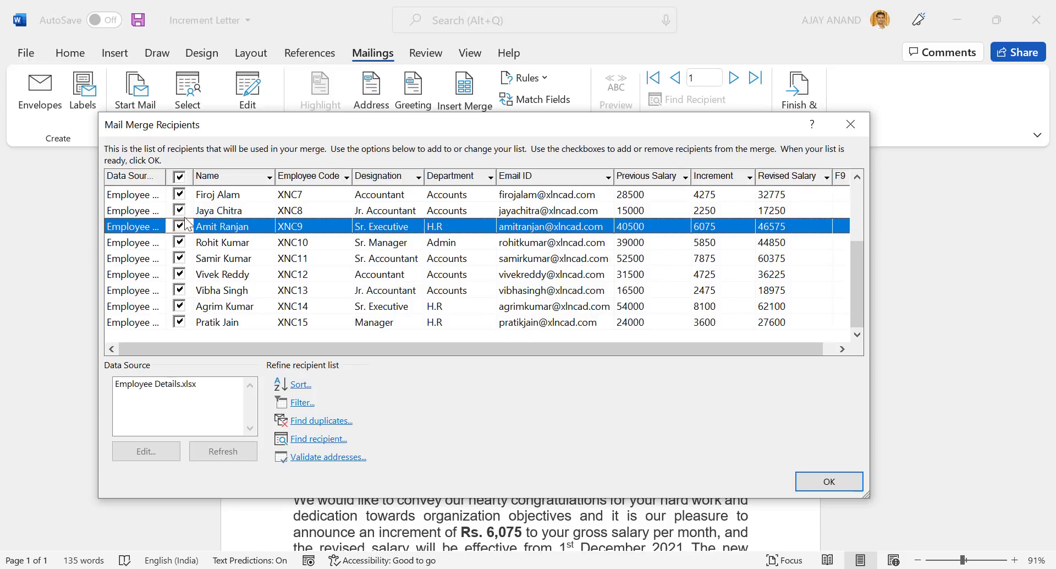
- Filter the merge recipients to those whose Department is equal to Accounts
{"action": "left_click", "coordinate": [307, 404]}
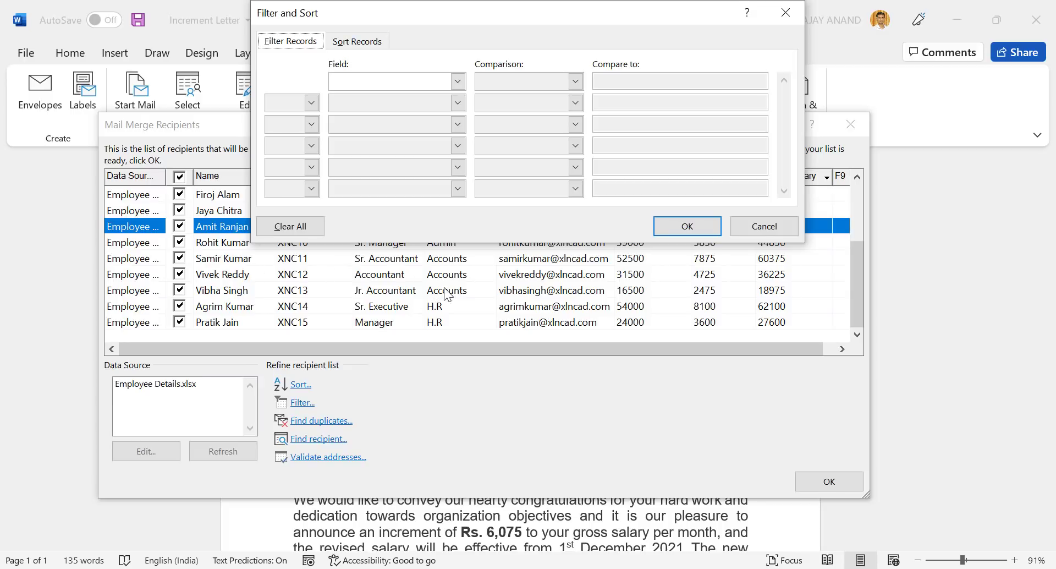
{"action": "left_click", "coordinate": [460, 80]}
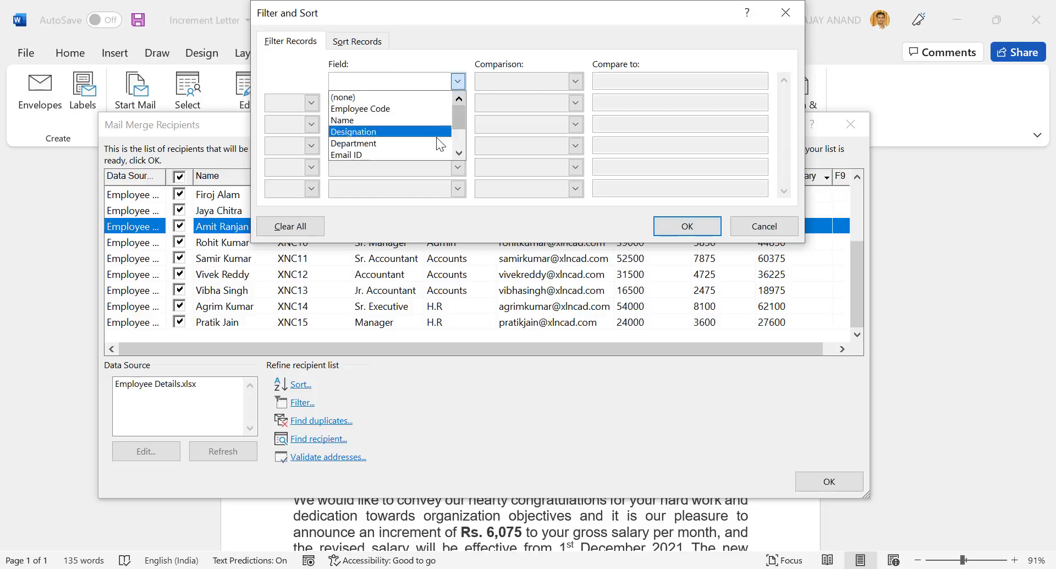
{"action": "left_click", "coordinate": [407, 141]}
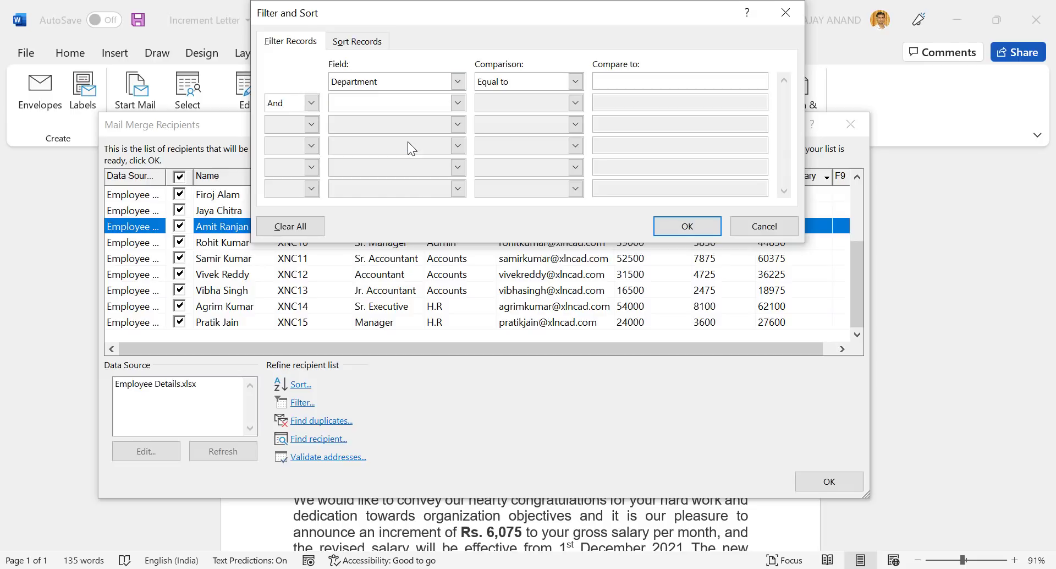
{"action": "left_click", "coordinate": [621, 82]}
{"action": "left_click", "coordinate": [685, 225]}
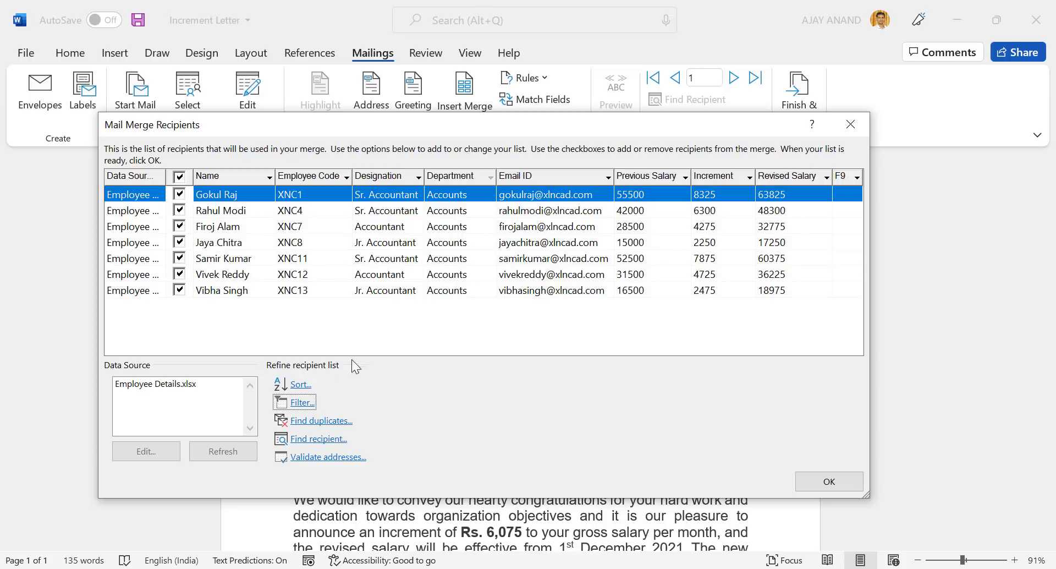
- Remove the Department filter by setting its field to (none) and accept the full recipient list
{"action": "left_click", "coordinate": [302, 402]}
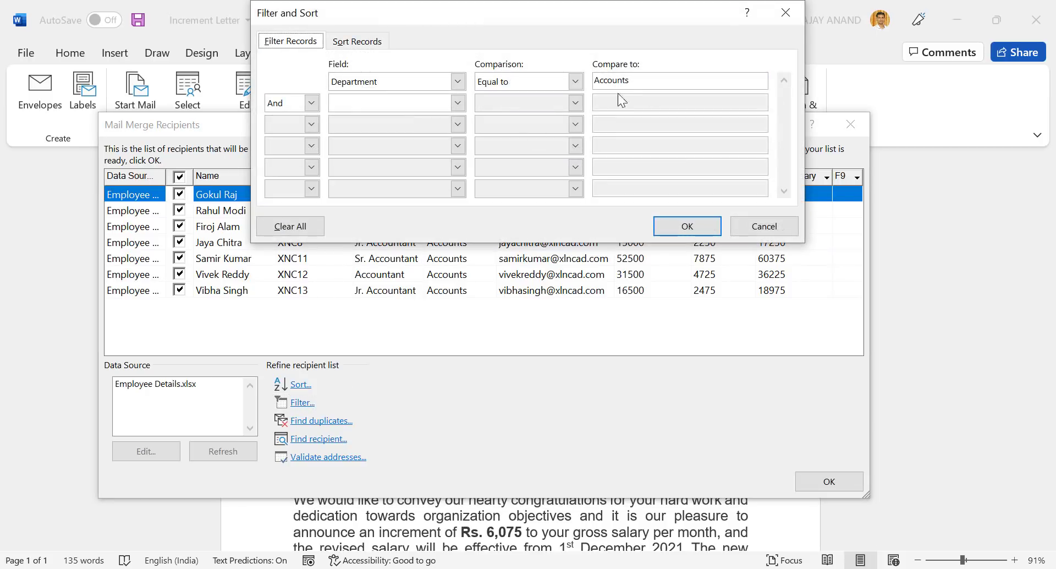
{"action": "left_click", "coordinate": [575, 82]}
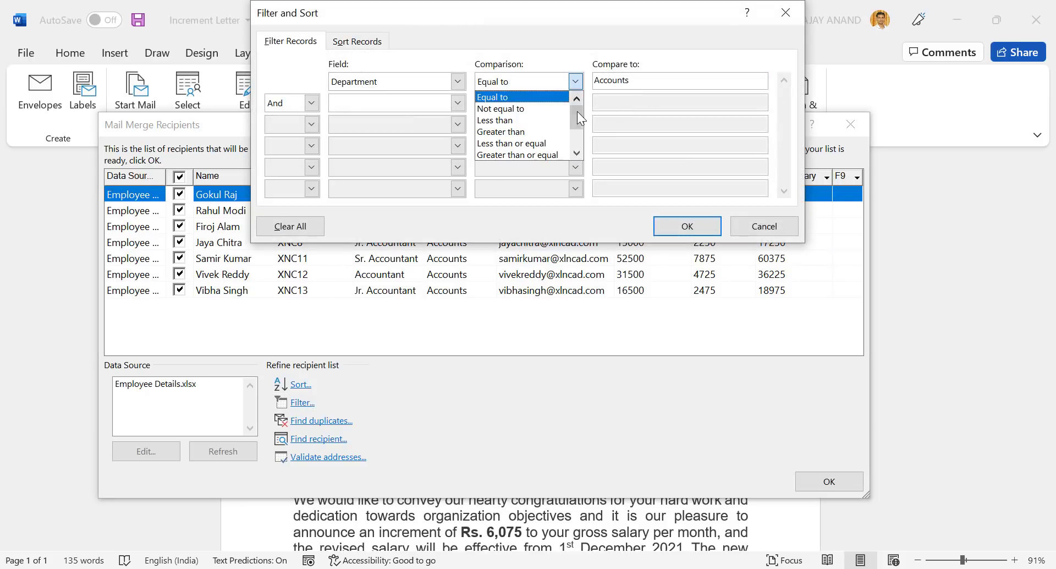
{"action": "left_click", "coordinate": [522, 97]}
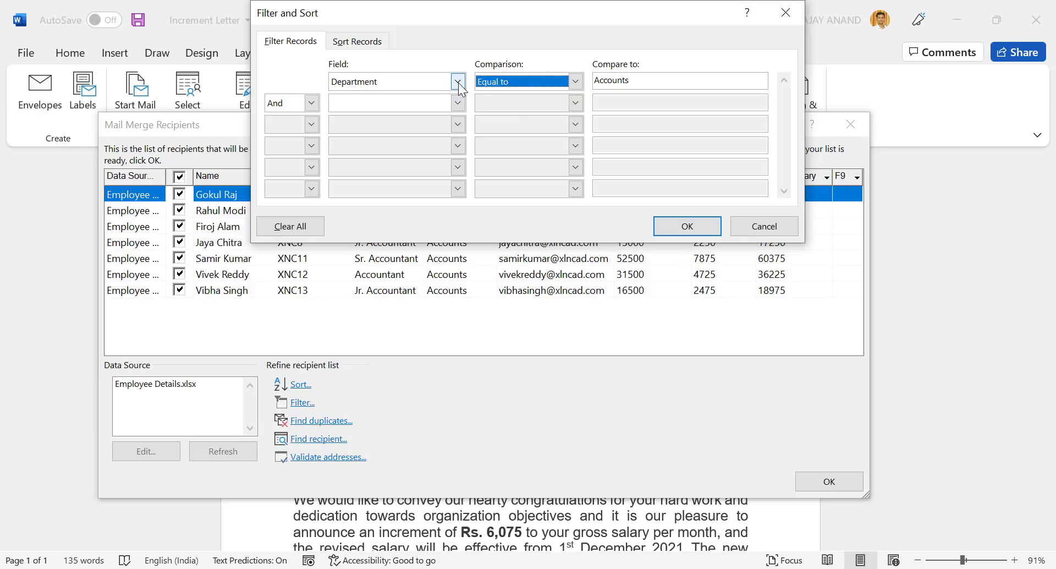
{"action": "left_click", "coordinate": [458, 82]}
{"action": "left_click", "coordinate": [408, 100]}
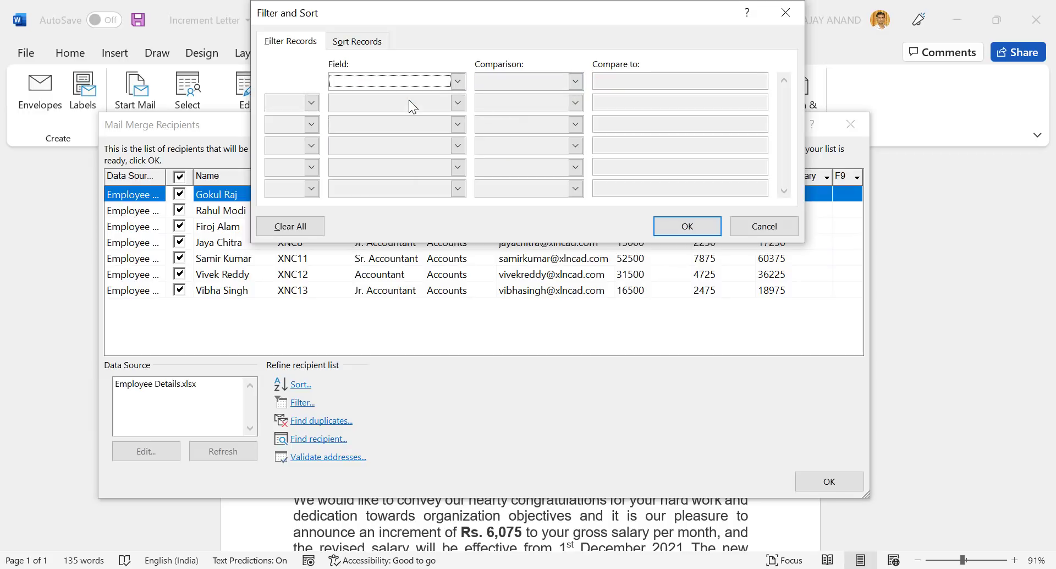
{"action": "left_click", "coordinate": [689, 226]}
{"action": "scroll", "coordinate": [259, 250], "scroll_direction": "down", "scroll_amount": 1}
{"action": "scroll", "coordinate": [254, 242], "scroll_direction": "down", "scroll_amount": 1}
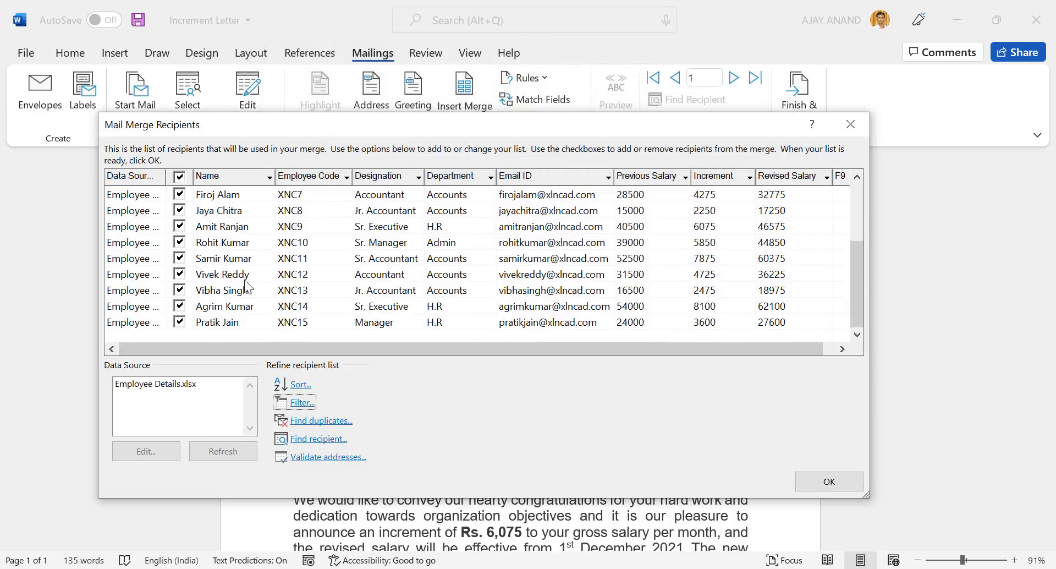
{"action": "scroll", "coordinate": [245, 280], "scroll_direction": "up", "scroll_amount": 2}
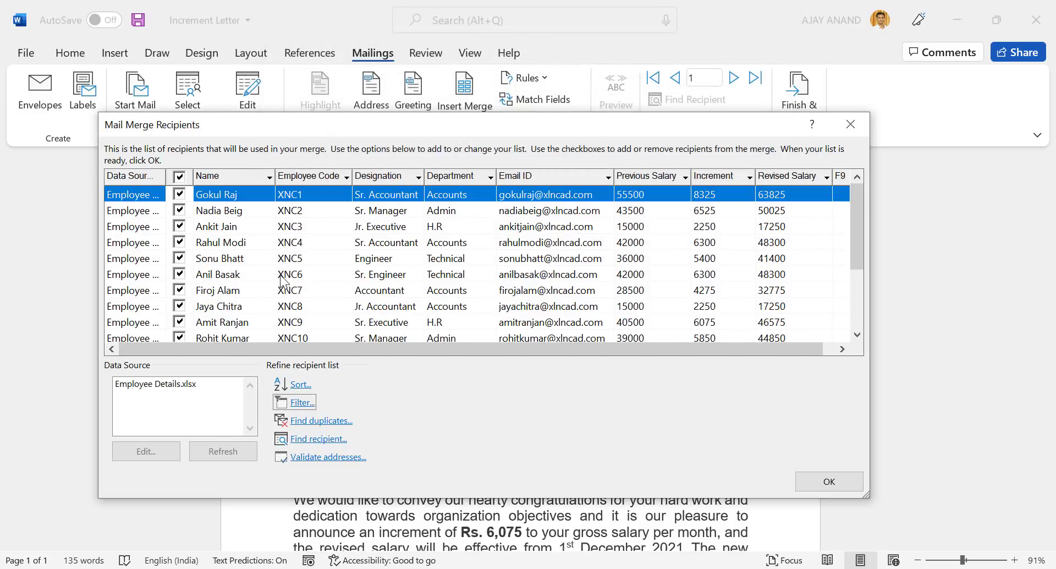
{"action": "left_click", "coordinate": [809, 478]}
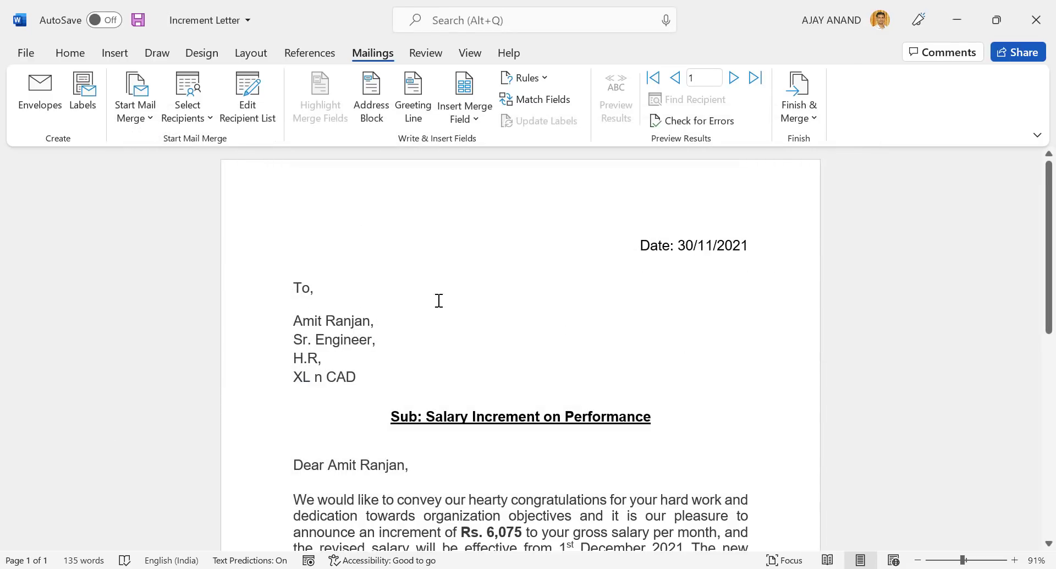
- Replace the employee's name in the letter's address block with the Name merge field
{"action": "scroll", "coordinate": [344, 275], "scroll_direction": "down", "scroll_amount": 2}
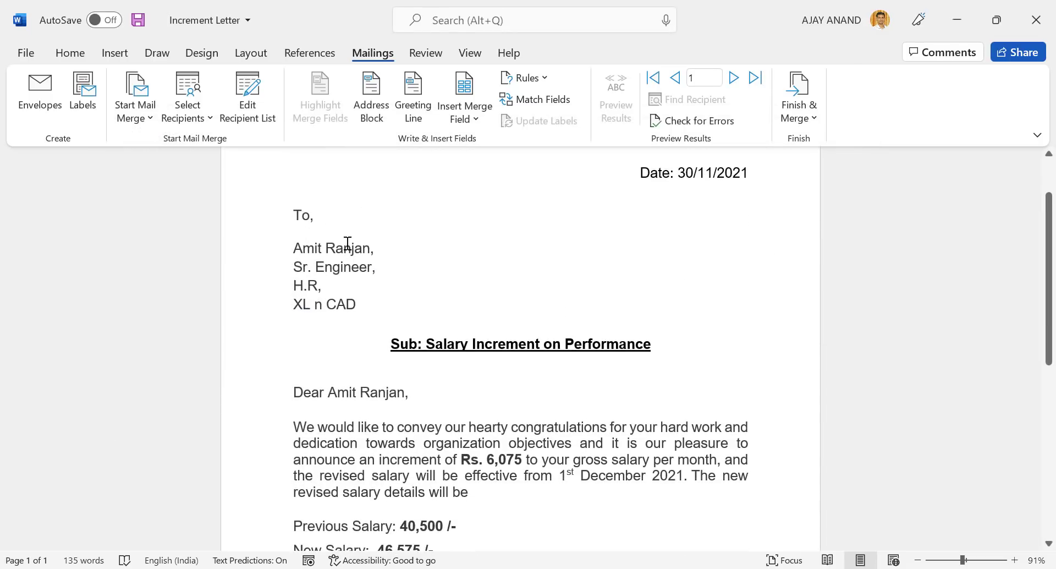
{"action": "scroll", "coordinate": [356, 269], "scroll_direction": "down", "scroll_amount": 1}
{"action": "scroll", "coordinate": [472, 407], "scroll_direction": "up", "scroll_amount": 3}
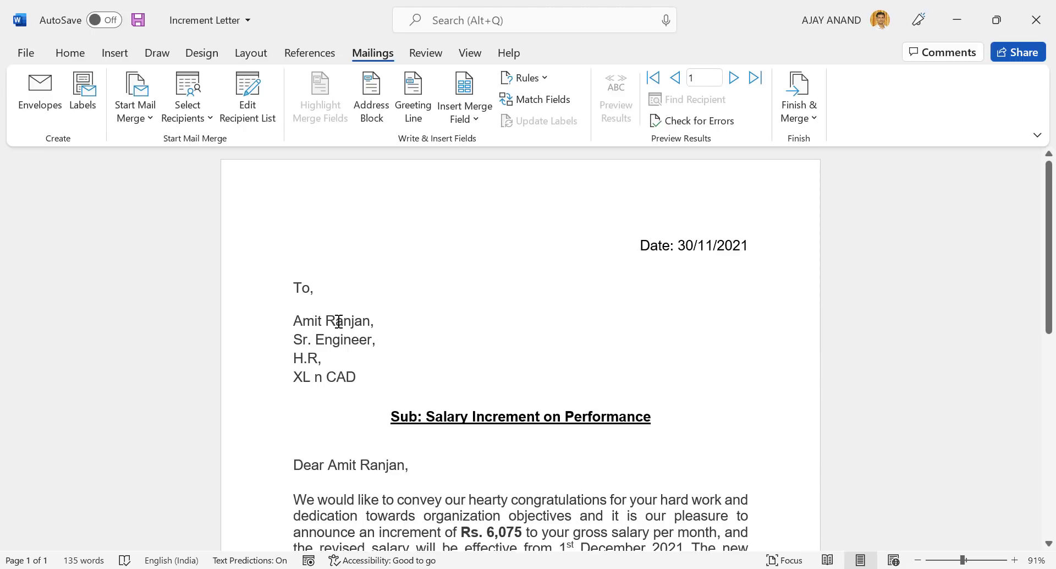
{"action": "left_click_drag", "start_coordinate": [295, 321], "coordinate": [369, 321]}
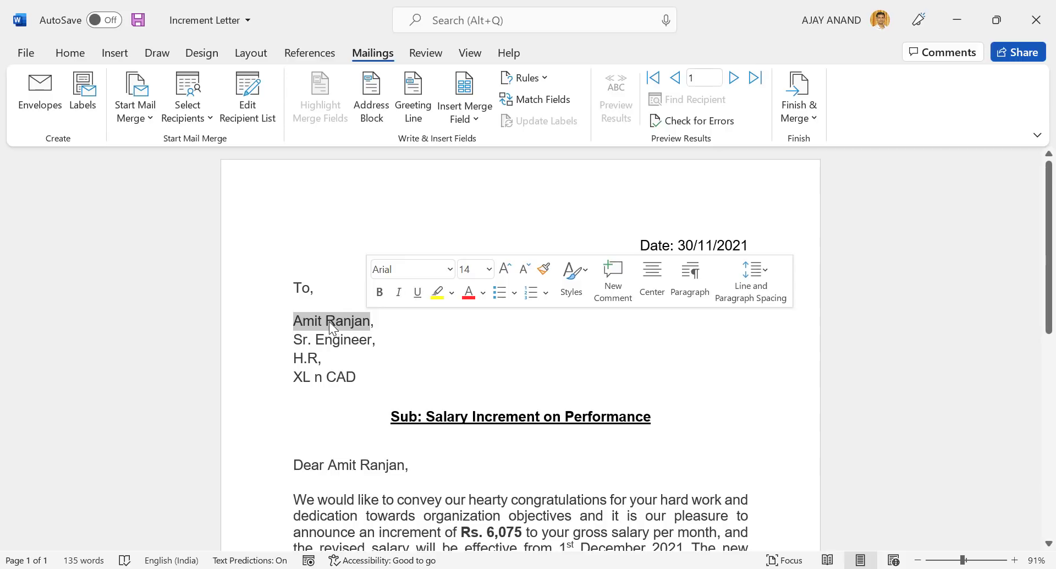
{"action": "left_click", "coordinate": [478, 120]}
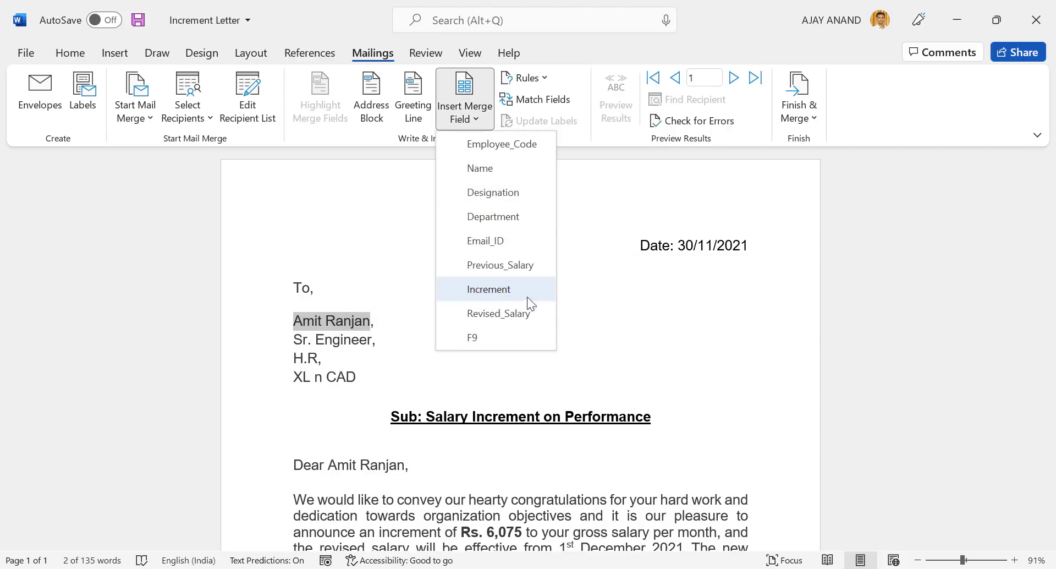
{"action": "left_click", "coordinate": [521, 167]}
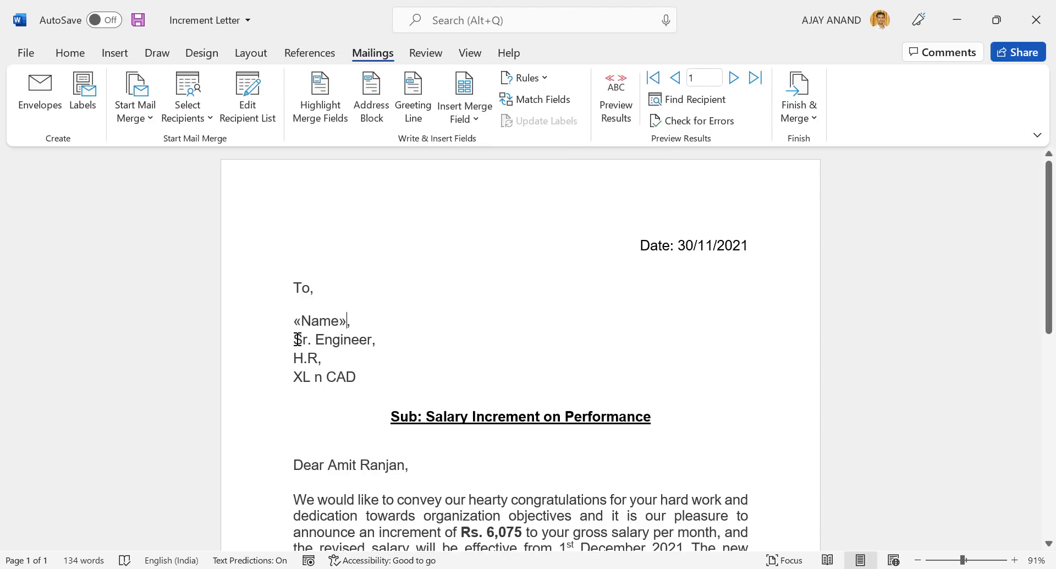
- Replace Sr. Engineer and H.R in the address block with the Designation and Department merge fields, keeping the commas
{"action": "left_click_drag", "start_coordinate": [295, 340], "coordinate": [372, 339]}
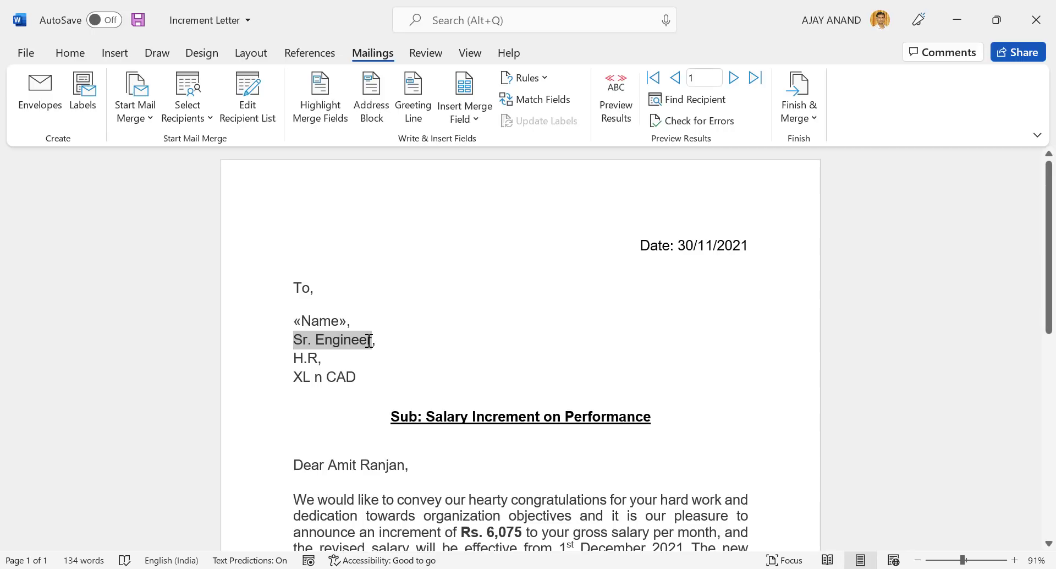
{"action": "left_click", "coordinate": [479, 120]}
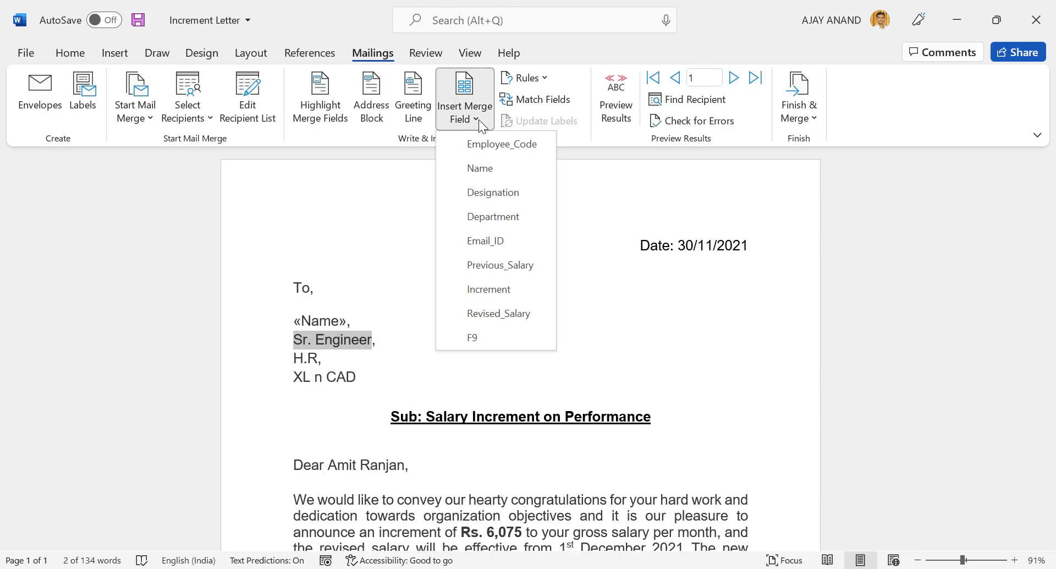
{"action": "left_click", "coordinate": [489, 193]}
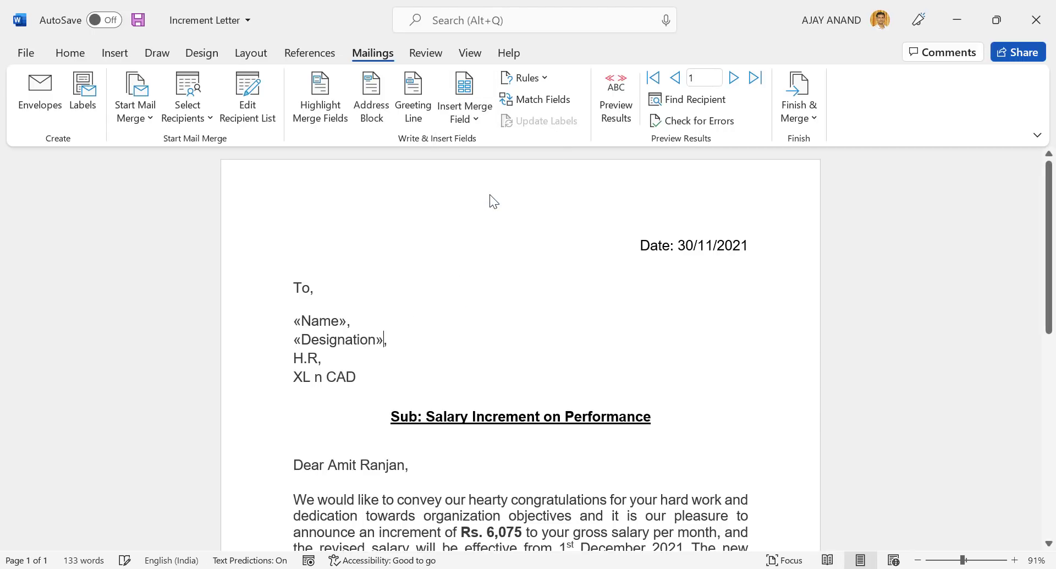
{"action": "scroll", "coordinate": [405, 246], "scroll_direction": "down", "scroll_amount": 1}
{"action": "left_click_drag", "start_coordinate": [294, 286], "coordinate": [319, 285]}
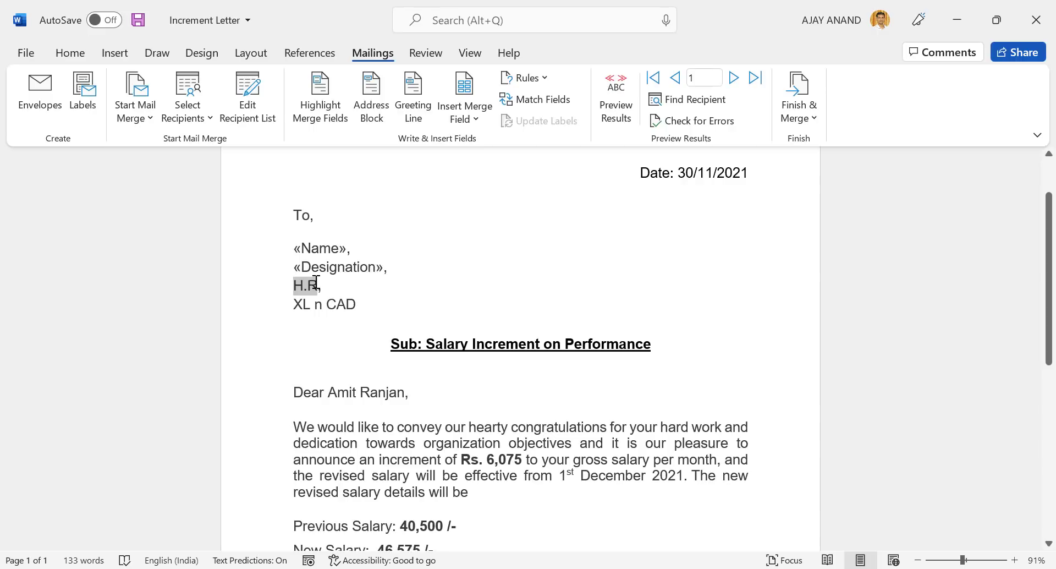
{"action": "left_click", "coordinate": [479, 113]}
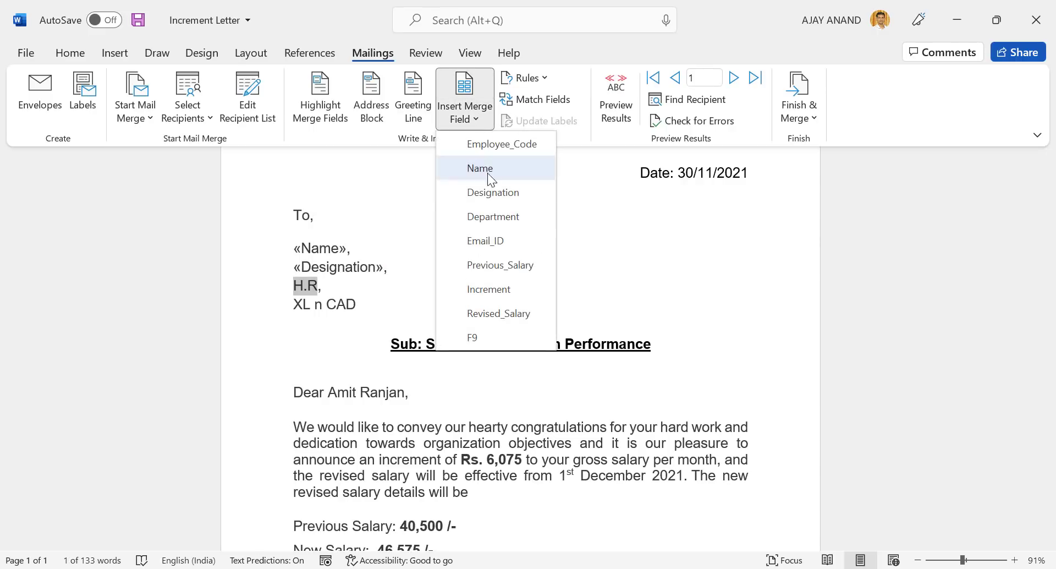
{"action": "left_click", "coordinate": [490, 213]}
- Replace the employee's name in the Dear salutation with the Name merge field
{"action": "scroll", "coordinate": [497, 223], "scroll_direction": "down", "scroll_amount": 1}
{"action": "scroll", "coordinate": [497, 223], "scroll_direction": "down", "scroll_amount": 1}
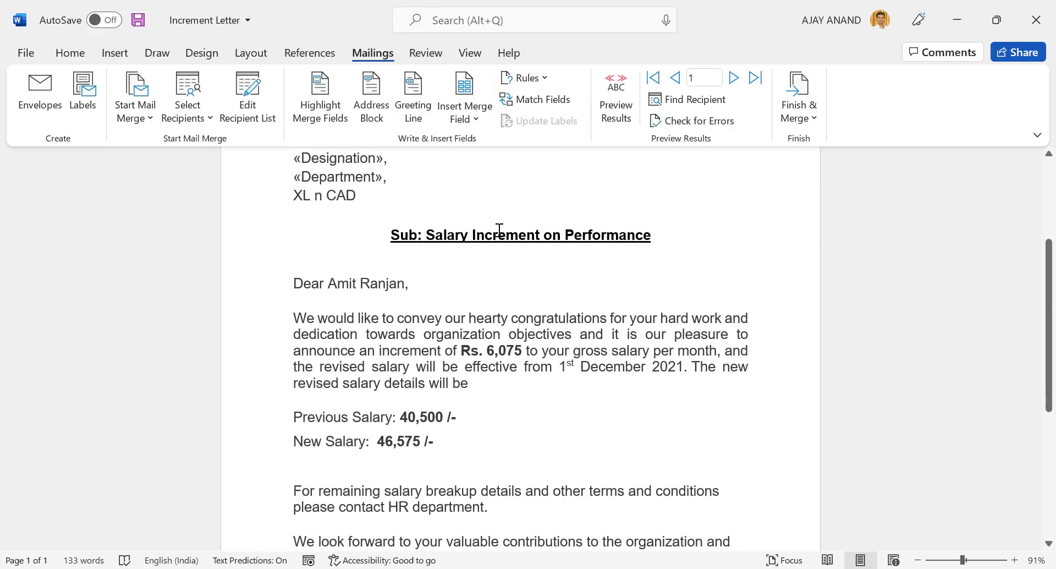
{"action": "left_click_drag", "start_coordinate": [341, 283], "coordinate": [360, 284]}
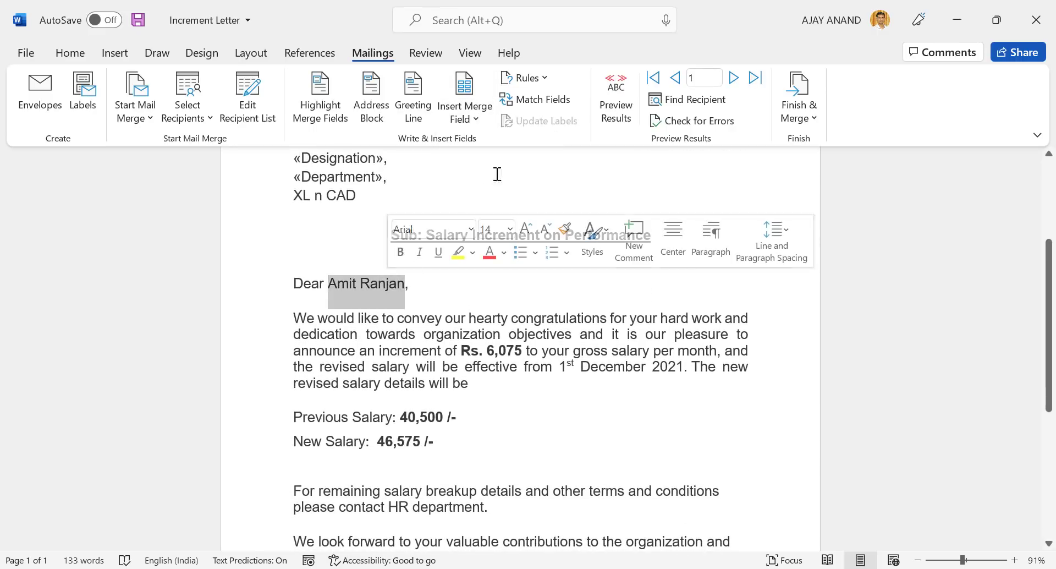
{"action": "left_click", "coordinate": [475, 120]}
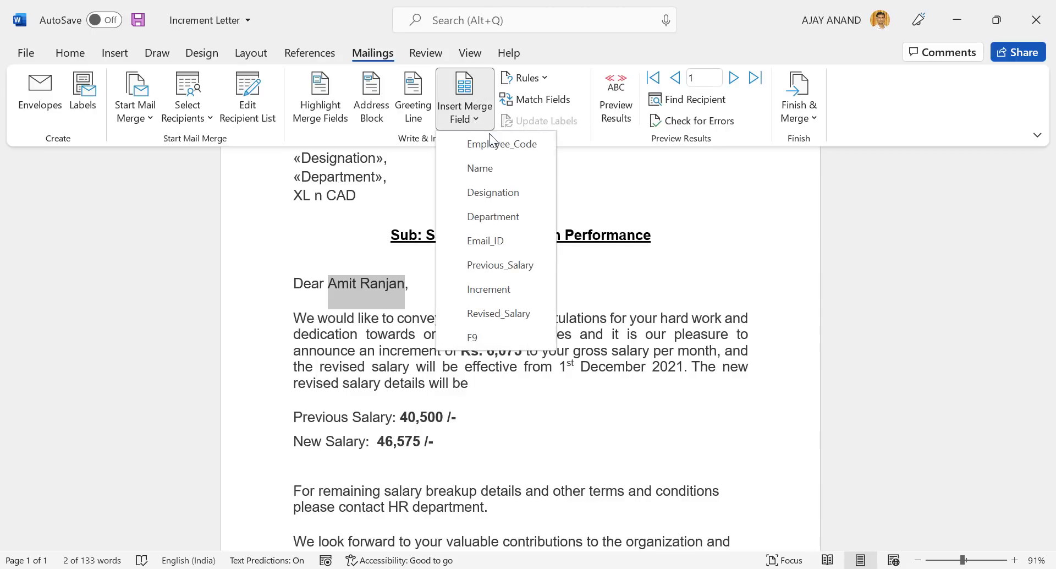
{"action": "left_click", "coordinate": [487, 167]}
- Replace the increment amount after Rs. in the first body paragraph with the Increment merge field
{"action": "scroll", "coordinate": [463, 271], "scroll_direction": "down", "scroll_amount": 1}
{"action": "scroll", "coordinate": [464, 271], "scroll_direction": "down", "scroll_amount": 1}
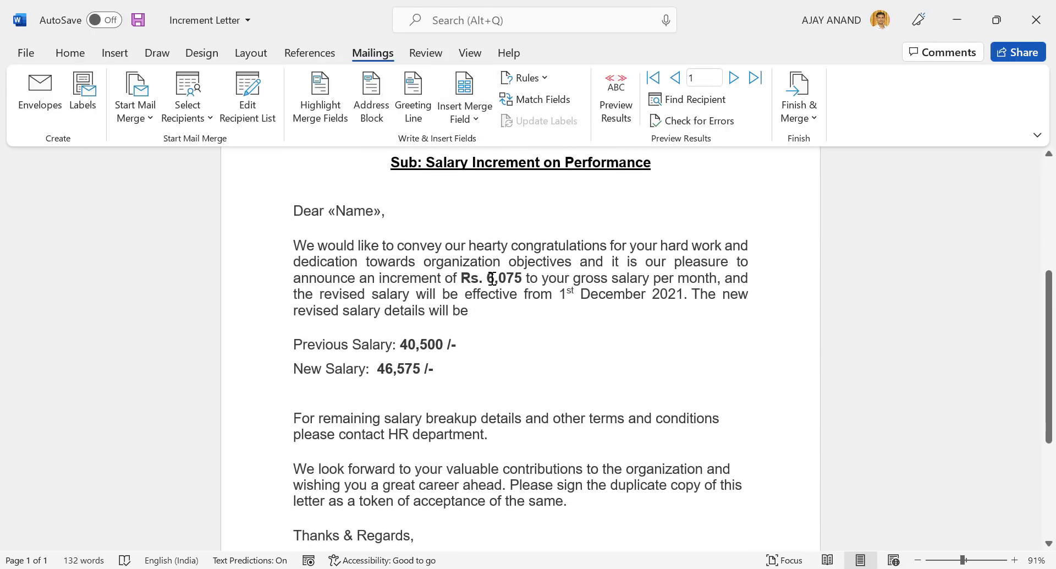
{"action": "left_click_drag", "start_coordinate": [490, 277], "coordinate": [521, 280]}
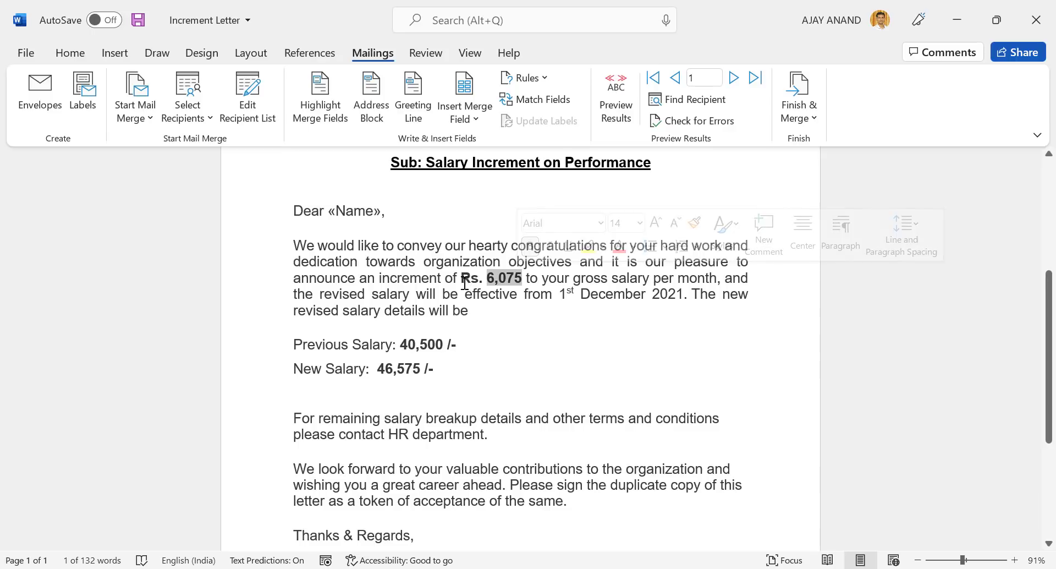
{"action": "left_click", "coordinate": [477, 114]}
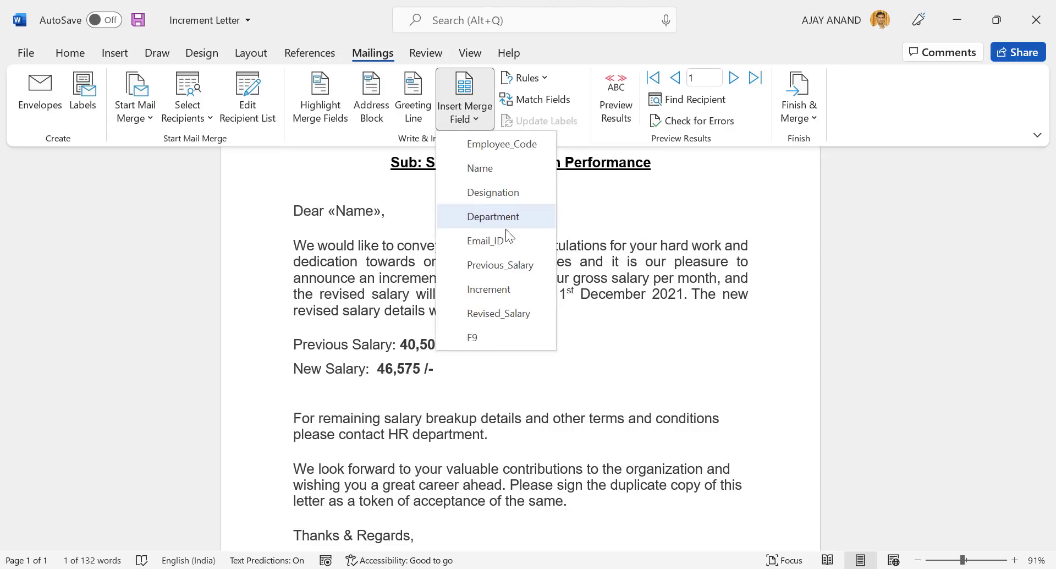
{"action": "left_click", "coordinate": [498, 292]}
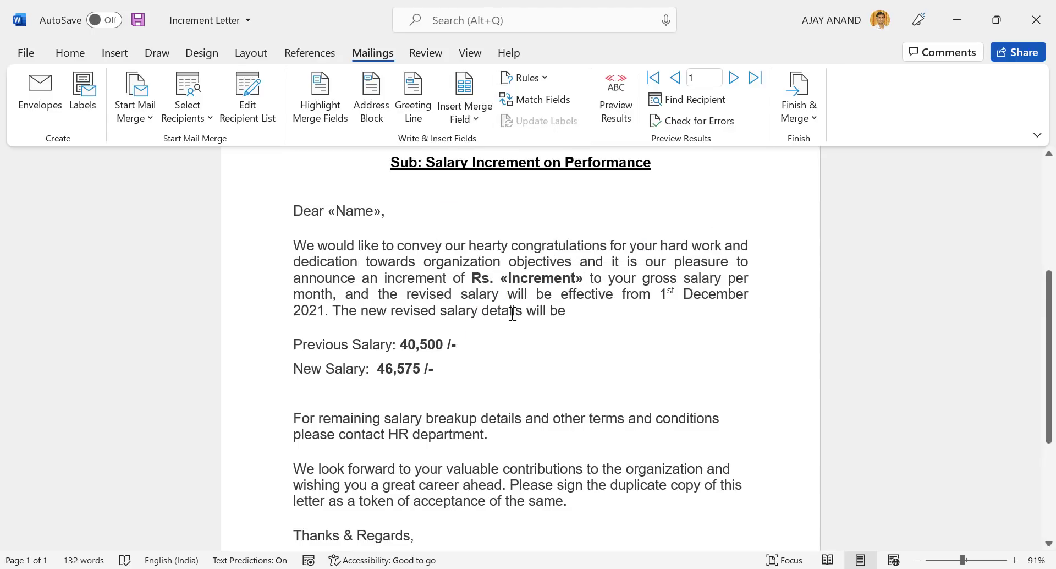
- Replace the amounts on the Previous Salary and New Salary lines with the Previous_Salary and Revised_Salary merge fields, keeping the /- endings
{"action": "scroll", "coordinate": [515, 308], "scroll_direction": "down", "scroll_amount": 2}
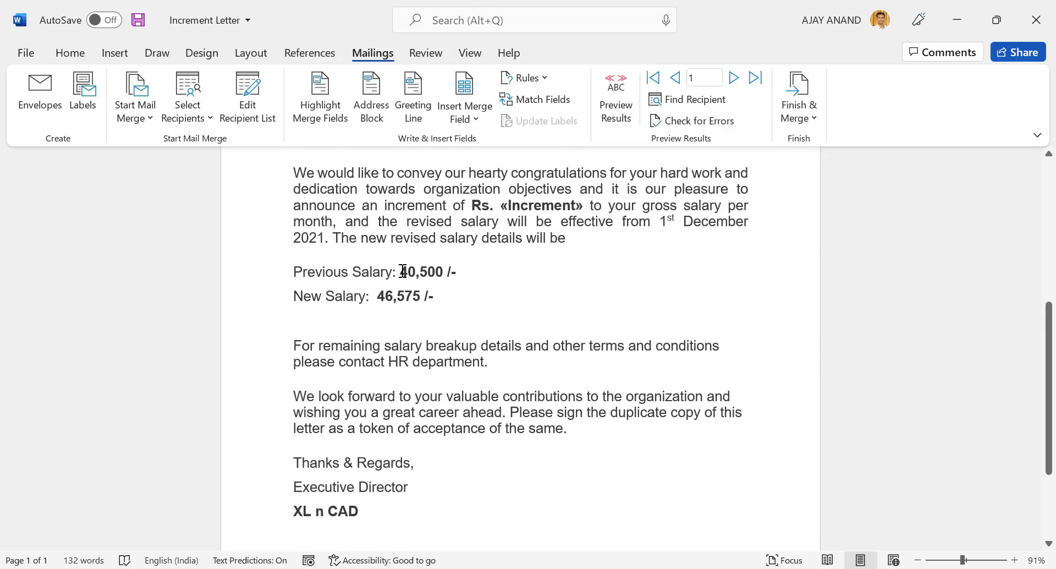
{"action": "left_click_drag", "start_coordinate": [403, 272], "coordinate": [437, 272]}
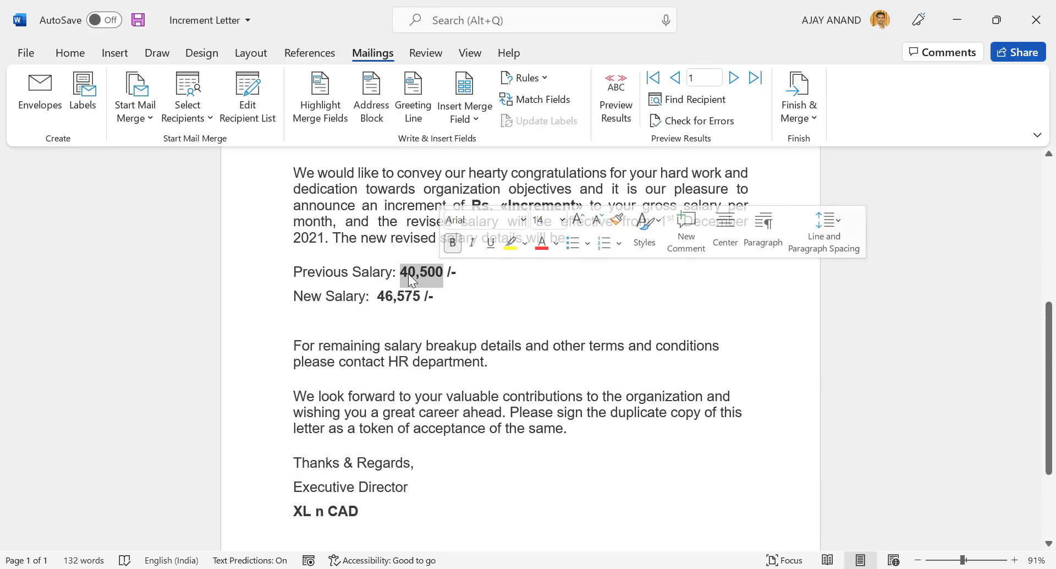
{"action": "left_click", "coordinate": [484, 115]}
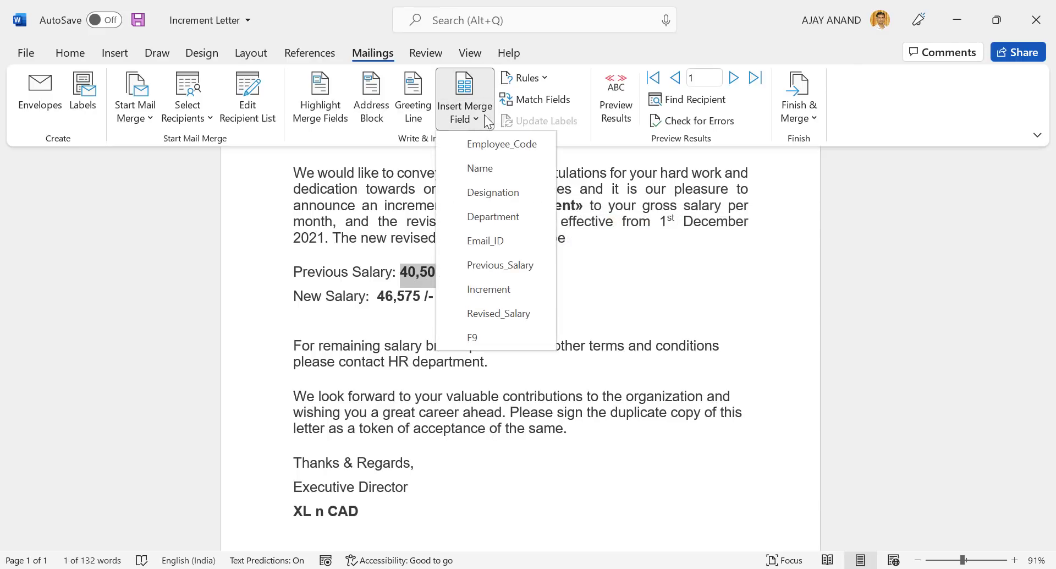
{"action": "left_click", "coordinate": [482, 265]}
{"action": "scroll", "coordinate": [518, 252], "scroll_direction": "down", "scroll_amount": 1}
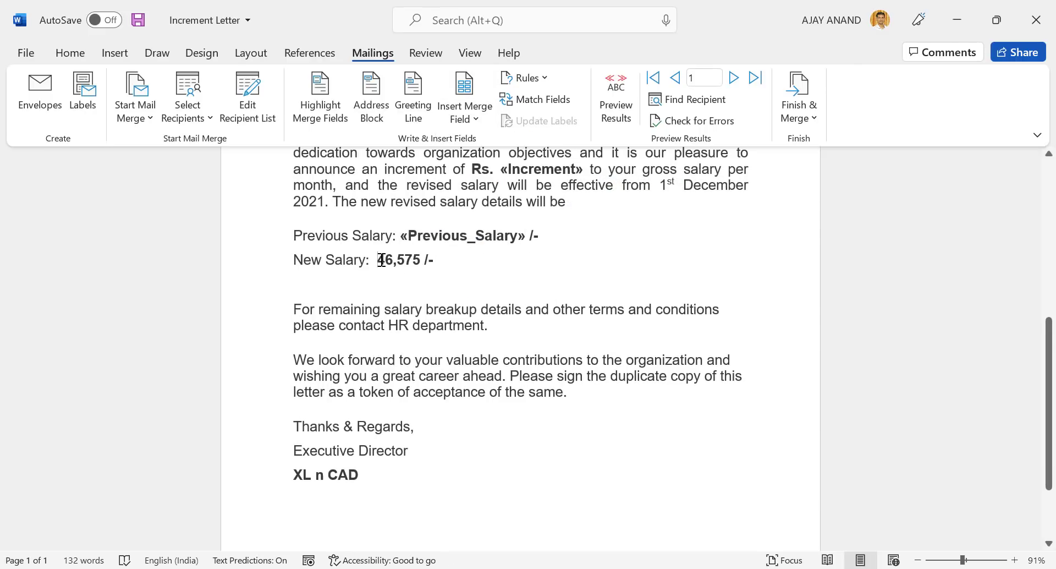
{"action": "left_click_drag", "start_coordinate": [381, 260], "coordinate": [414, 264]}
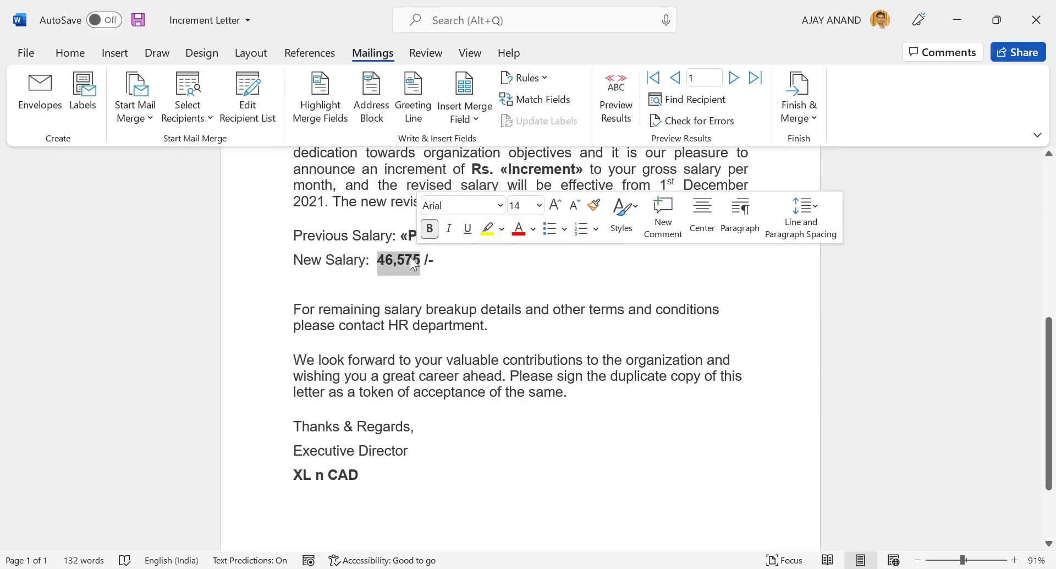
{"action": "left_click", "coordinate": [480, 117]}
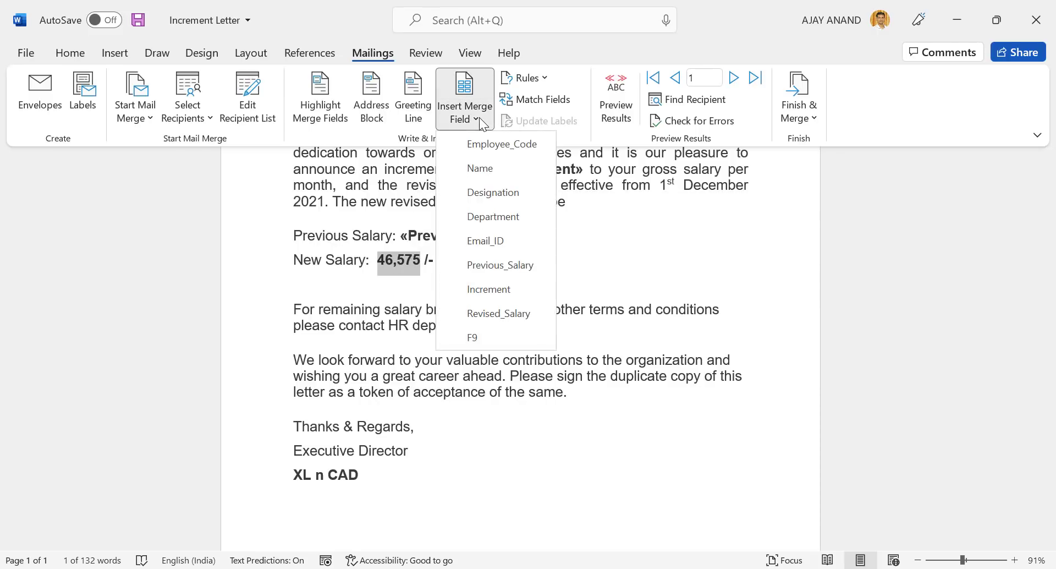
{"action": "left_click", "coordinate": [510, 319]}
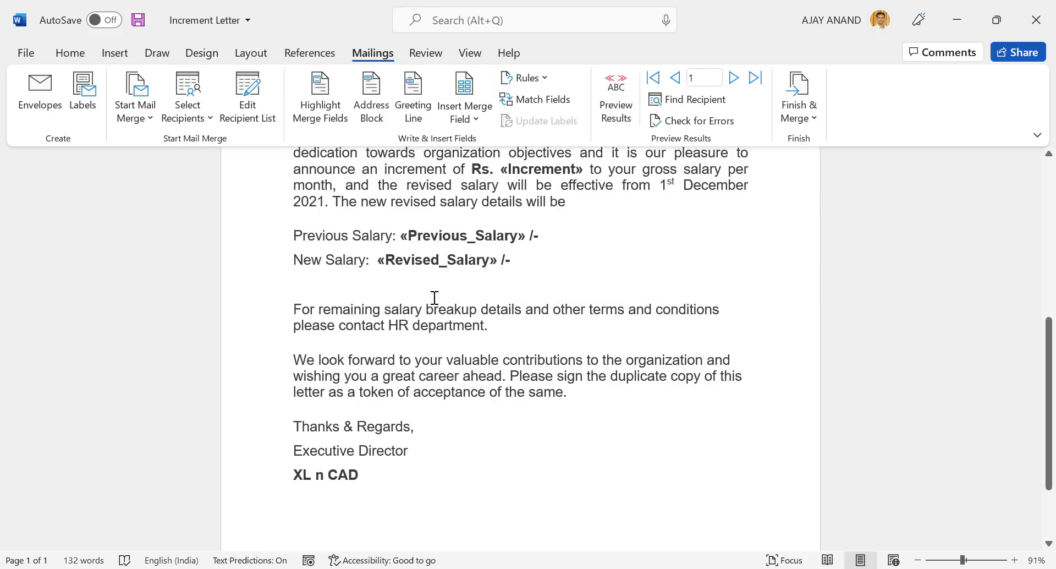
- Turn on the preview of the merge results and check the first recipient's letter from the address block to the salary lines
{"action": "scroll", "coordinate": [440, 299], "scroll_direction": "up", "scroll_amount": 3}
{"action": "scroll", "coordinate": [446, 299], "scroll_direction": "up", "scroll_amount": 8}
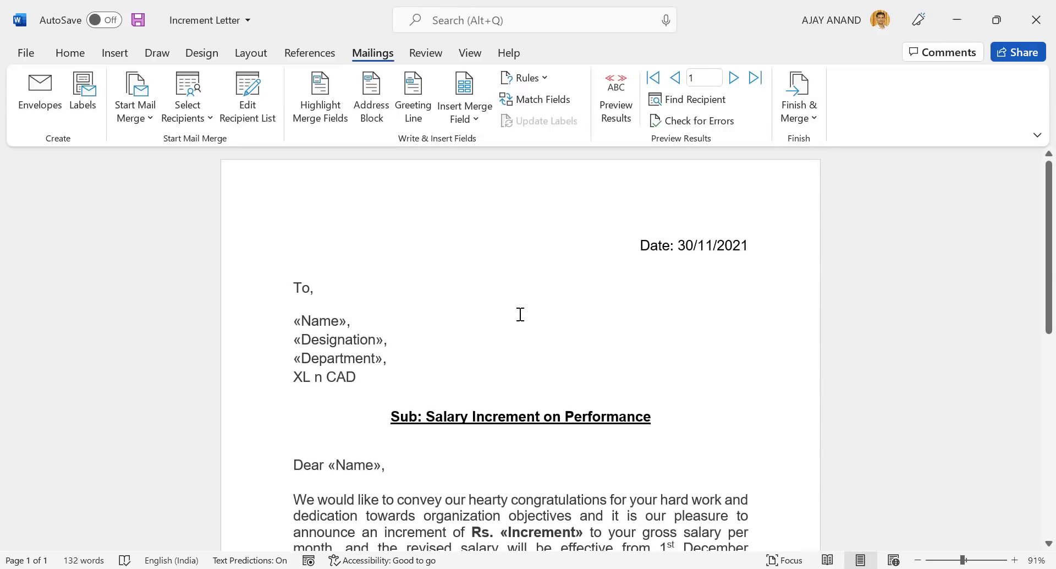
{"action": "left_click", "coordinate": [625, 117]}
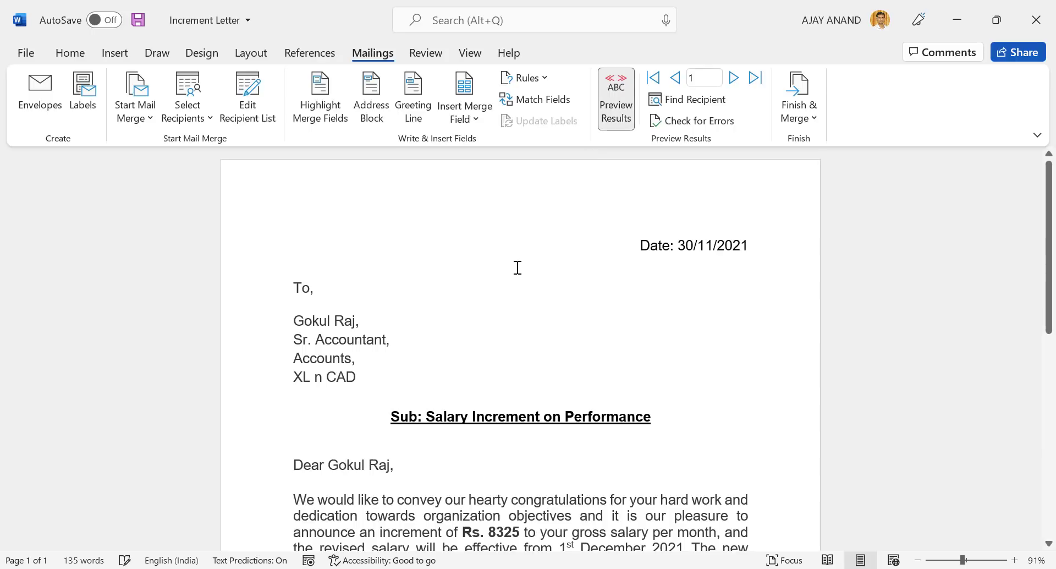
{"action": "scroll", "coordinate": [385, 325], "scroll_direction": "down", "scroll_amount": 1}
{"action": "scroll", "coordinate": [385, 325], "scroll_direction": "down", "scroll_amount": 1}
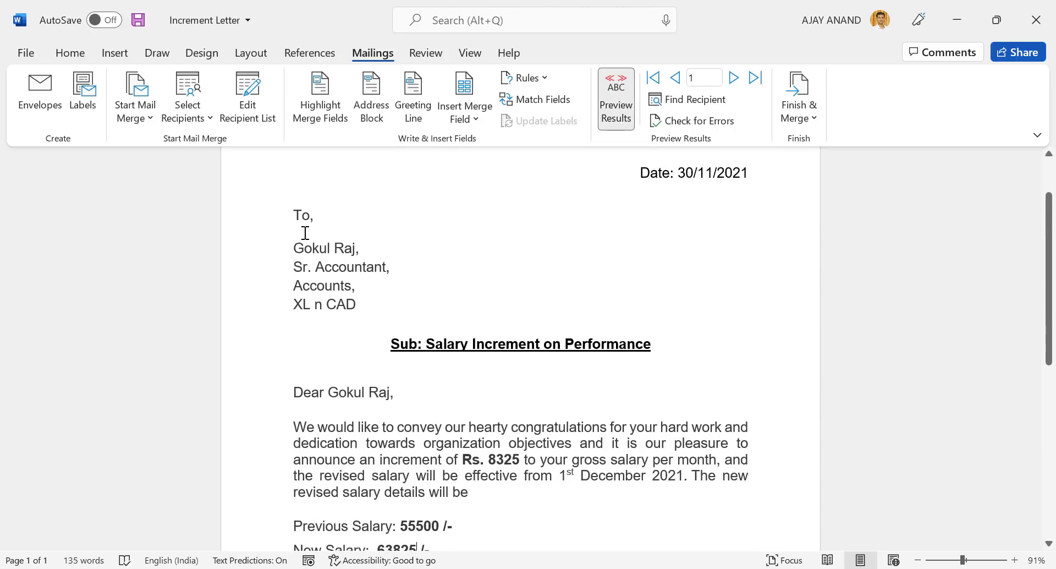
{"action": "scroll", "coordinate": [336, 281], "scroll_direction": "down", "scroll_amount": 1}
{"action": "scroll", "coordinate": [337, 281], "scroll_direction": "down", "scroll_amount": 1}
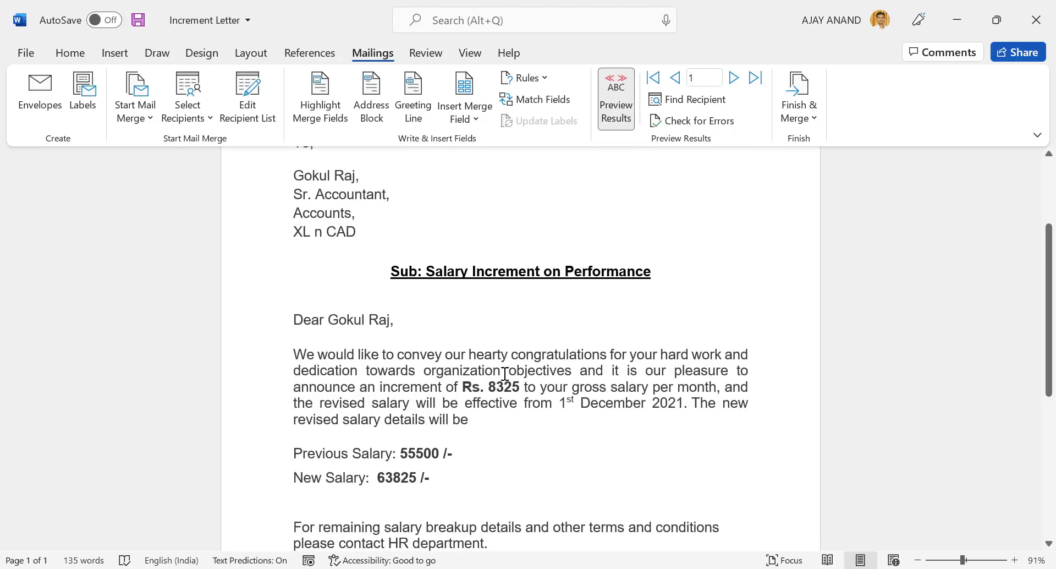
{"action": "scroll", "coordinate": [425, 376], "scroll_direction": "up", "scroll_amount": 2}
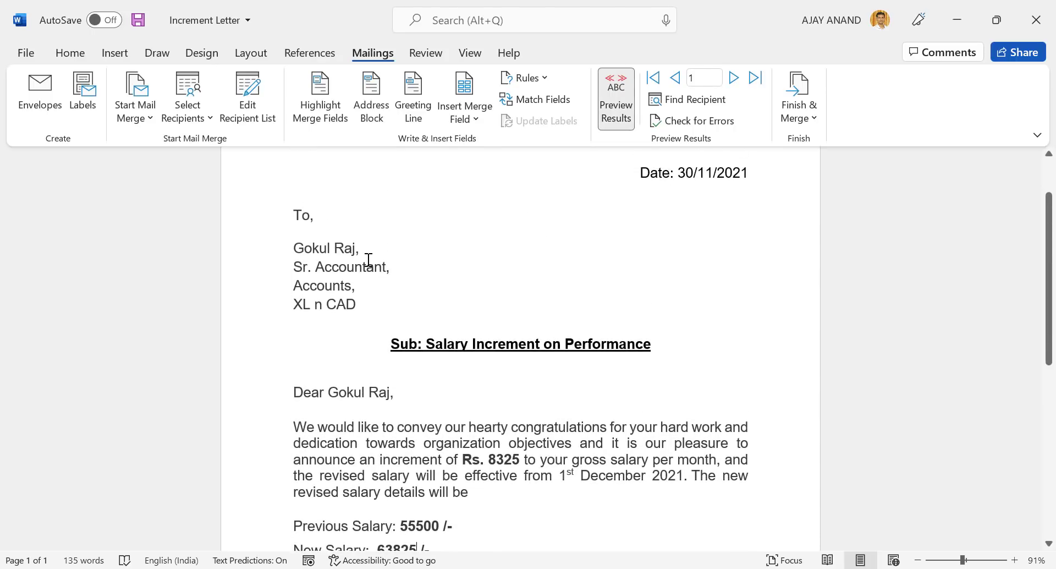
{"action": "scroll", "coordinate": [368, 259], "scroll_direction": "up", "scroll_amount": 2}
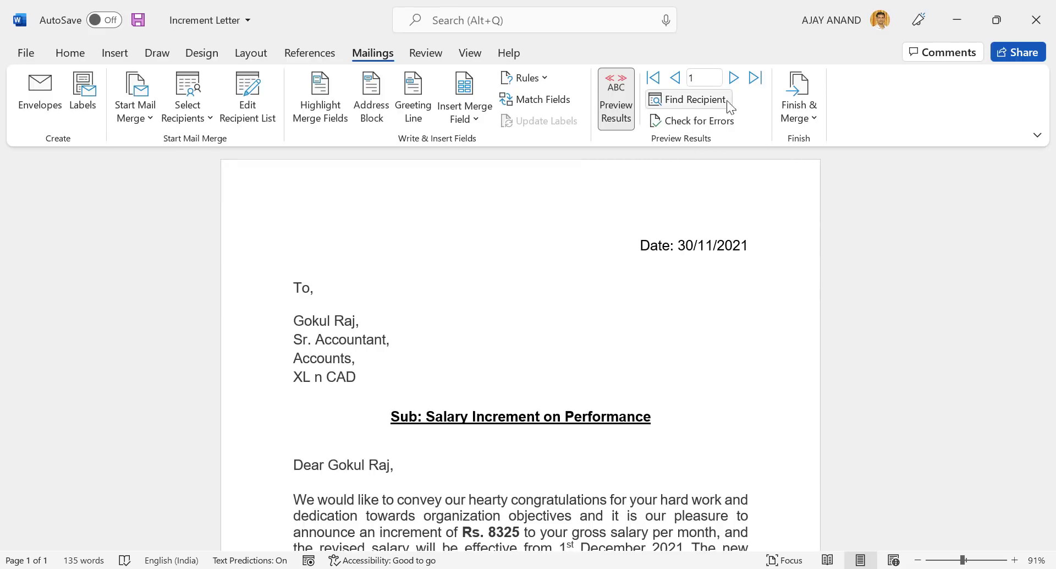
- Preview the second recipient's letter and check its address block, increment and salary amounts
{"action": "left_click", "coordinate": [734, 82]}
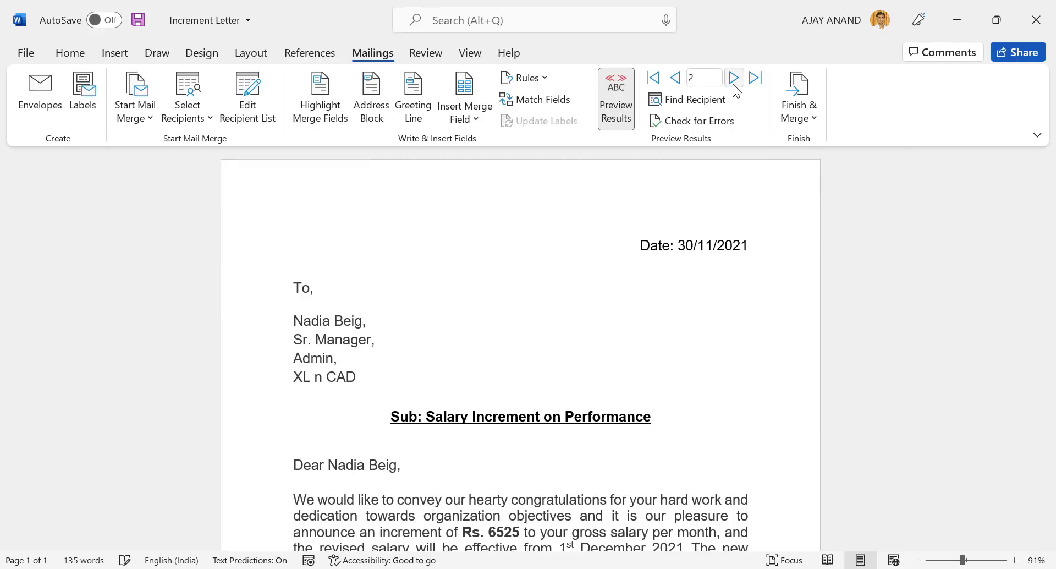
{"action": "scroll", "coordinate": [341, 275], "scroll_direction": "down", "scroll_amount": 4}
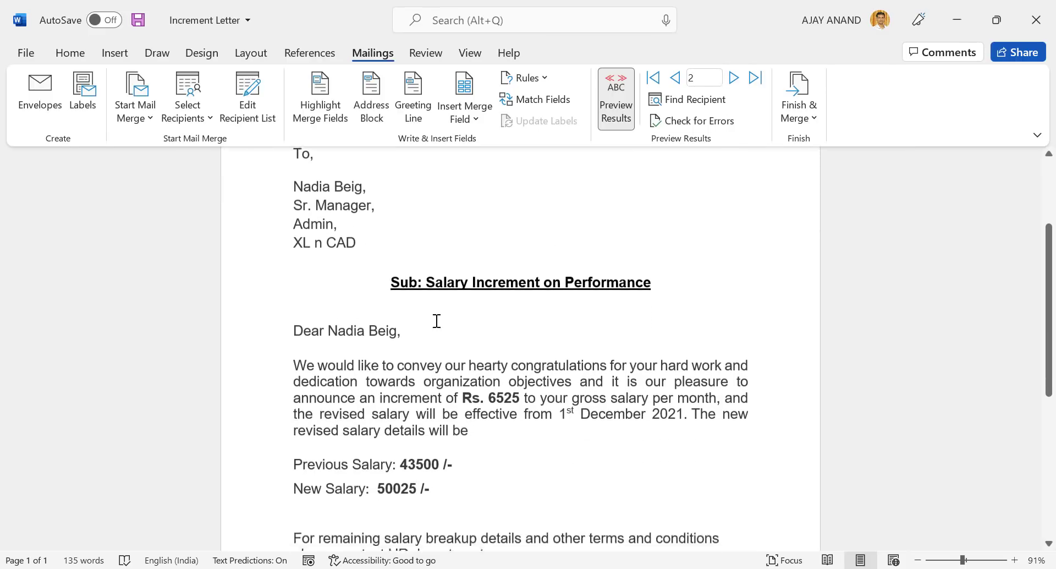
{"action": "scroll", "coordinate": [451, 336], "scroll_direction": "down", "scroll_amount": 1}
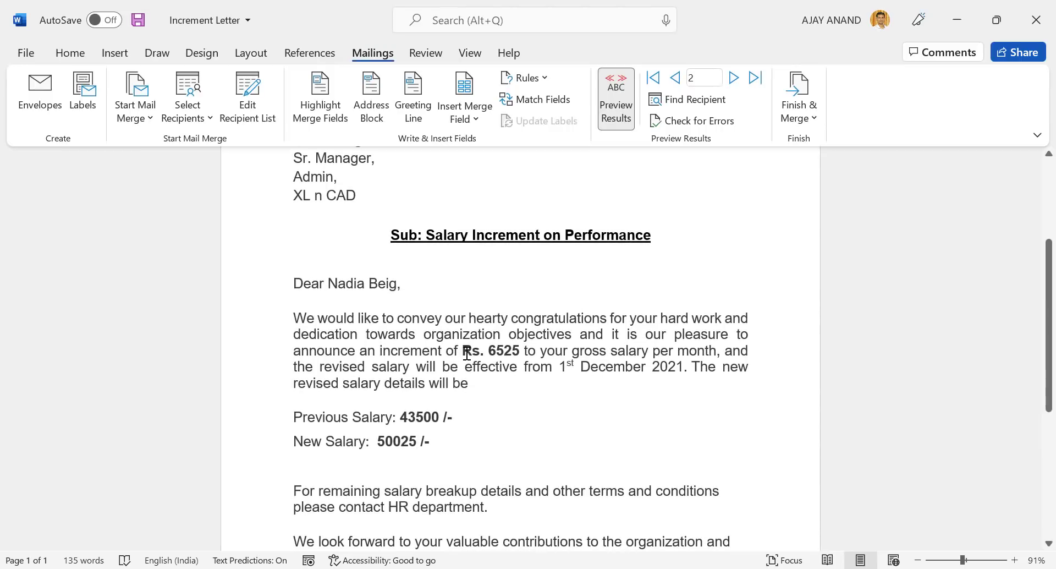
- Open the Employee Details workbook read-only in a smaller window over the letter and compare the second employee's row with the previewed letter
{"action": "left_click", "coordinate": [144, 568]}
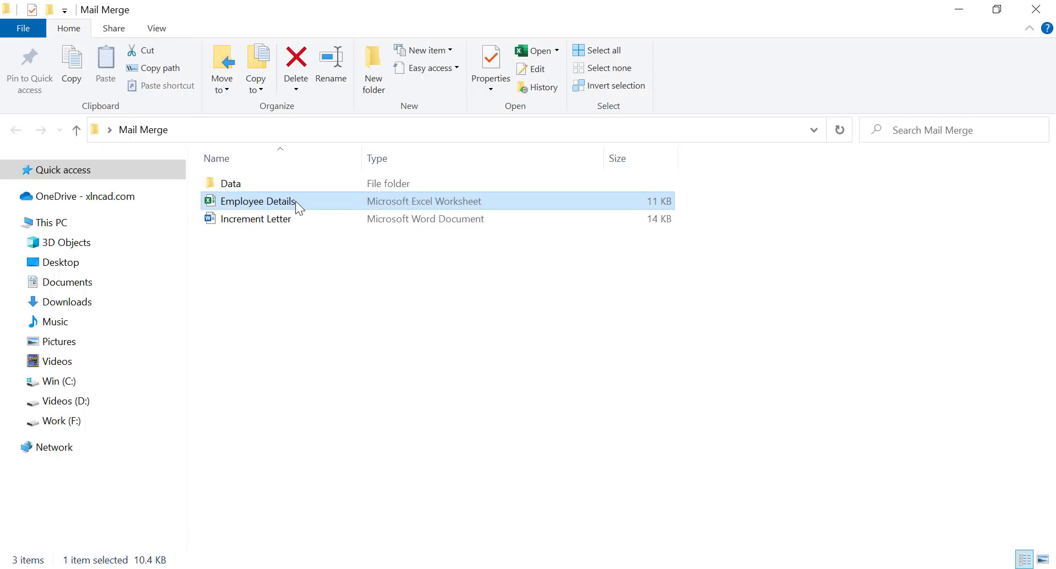
{"action": "double_click", "coordinate": [296, 200]}
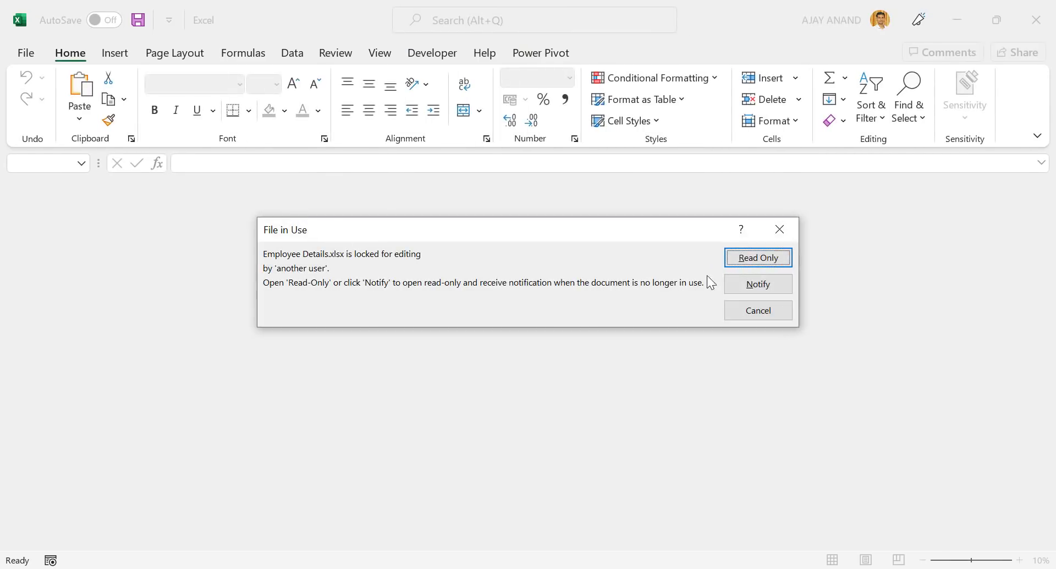
{"action": "left_click", "coordinate": [751, 258]}
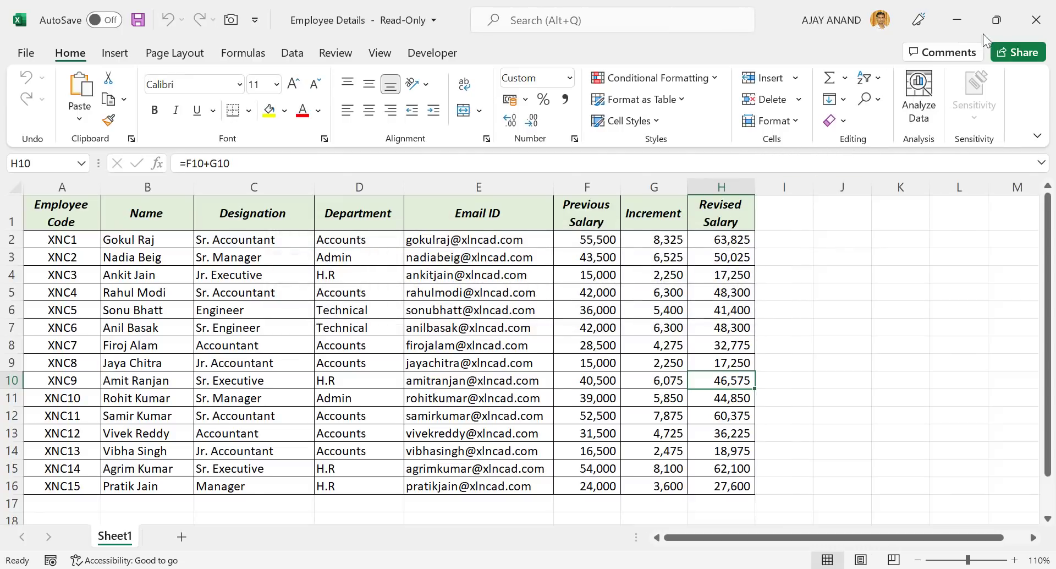
{"action": "left_click", "coordinate": [999, 22]}
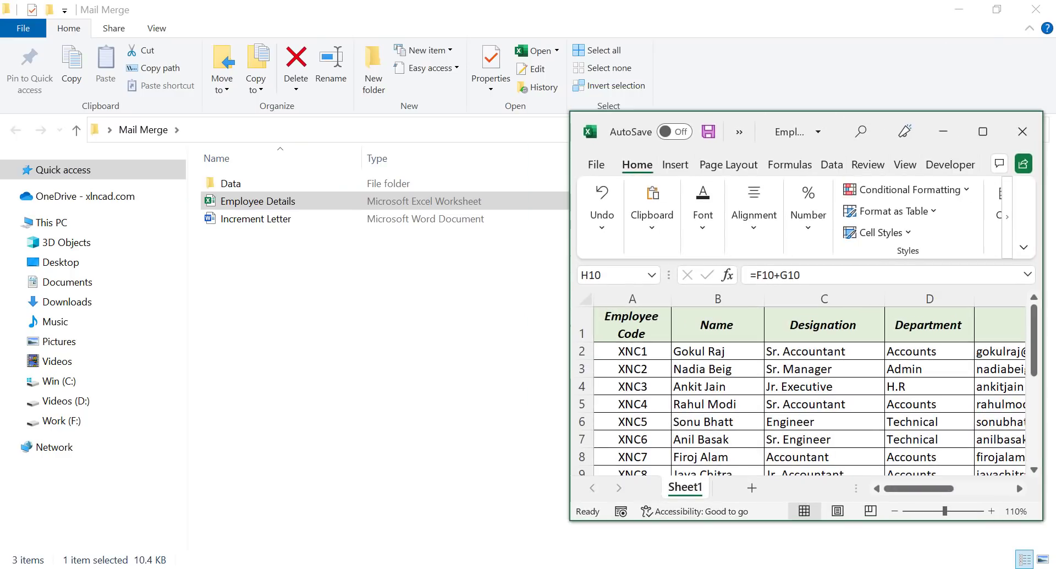
{"action": "left_click", "coordinate": [275, 523]}
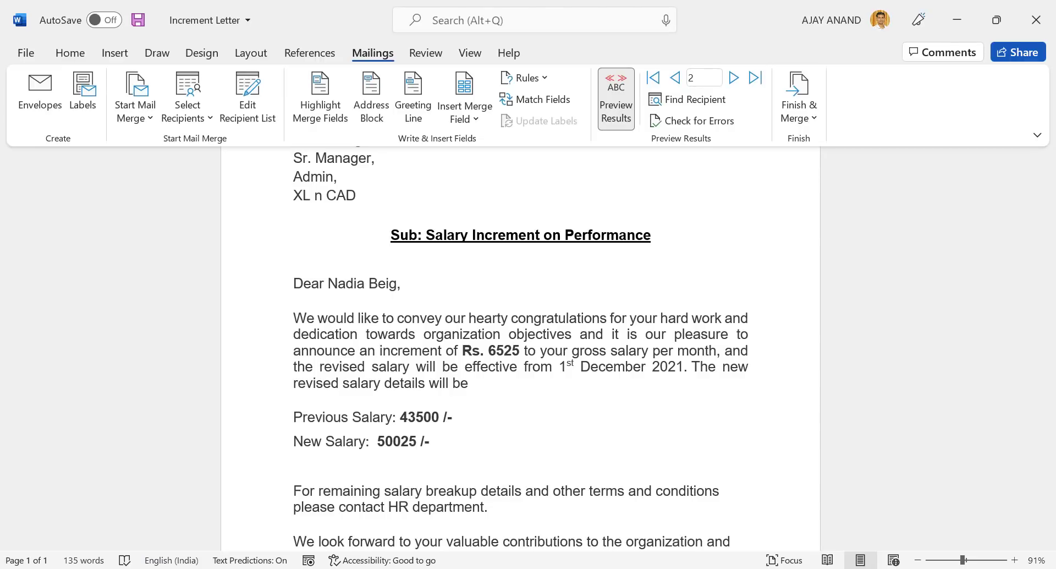
{"action": "left_click", "coordinate": [324, 511]}
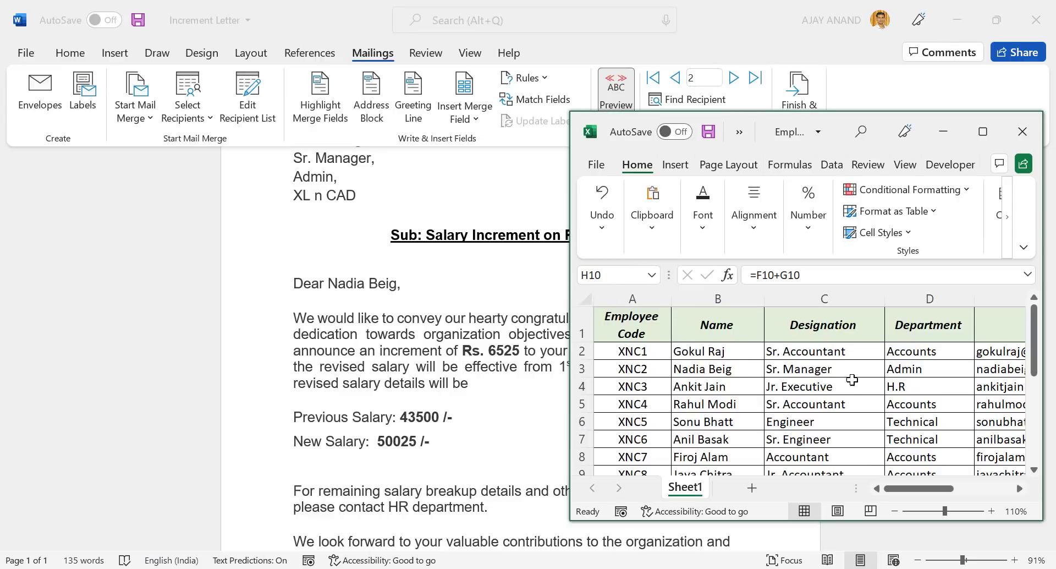
{"action": "left_click_drag", "start_coordinate": [891, 489], "coordinate": [949, 489]}
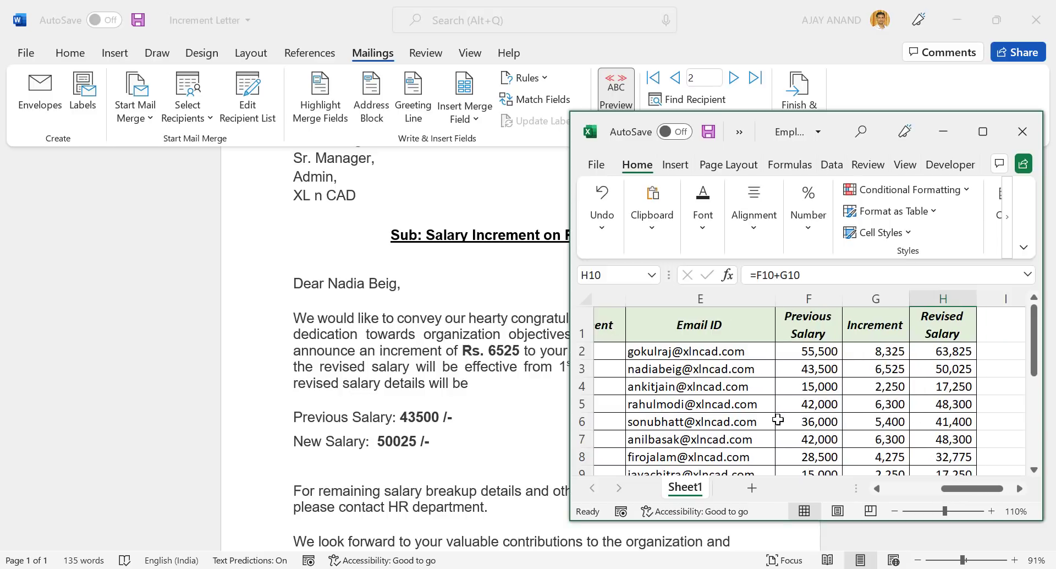
{"action": "left_click_drag", "start_coordinate": [943, 488], "coordinate": [795, 486]}
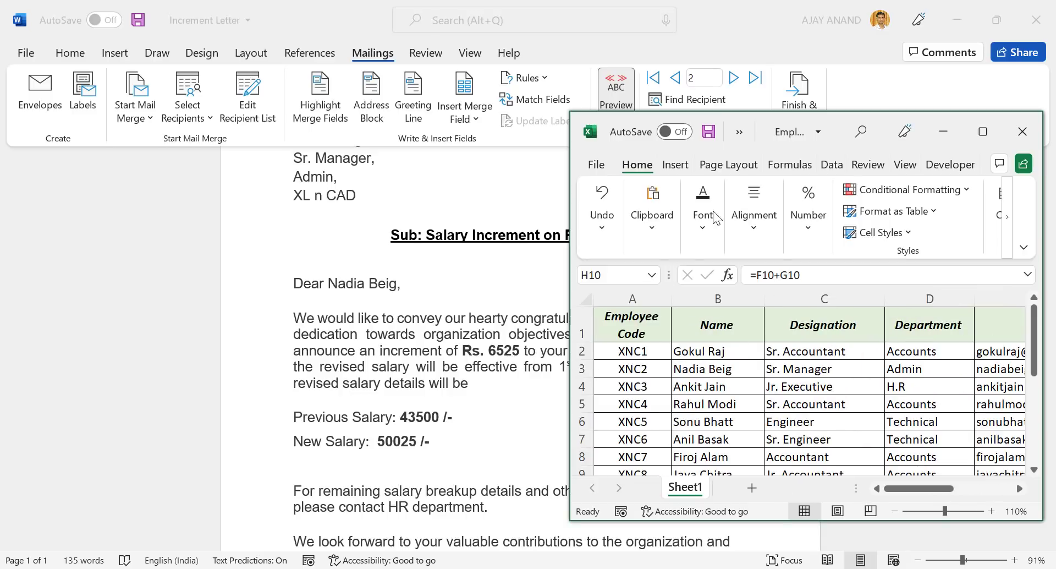
- Preview the third recipient's letter, compare it with the Employee Details workbook, and close the workbook
{"action": "left_click", "coordinate": [739, 88]}
{"action": "left_click", "coordinate": [736, 83]}
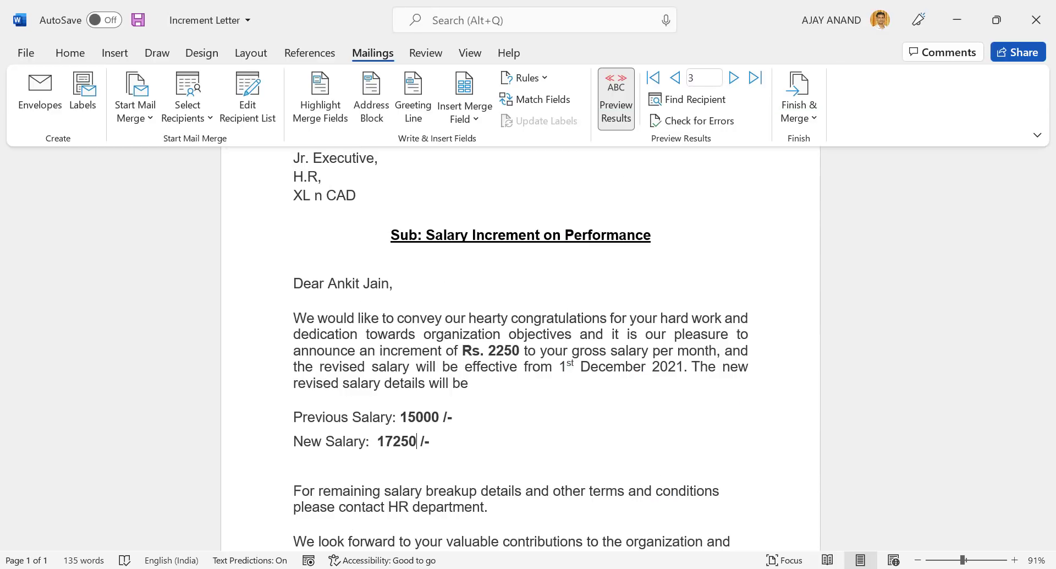
{"action": "left_click", "coordinate": [340, 568]}
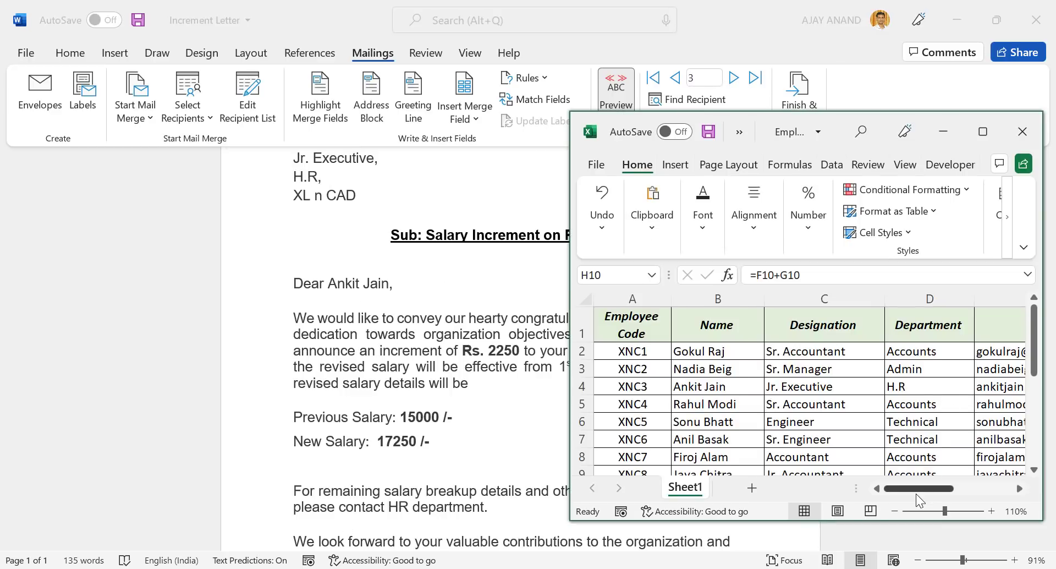
{"action": "left_click_drag", "start_coordinate": [916, 490], "coordinate": [889, 485]}
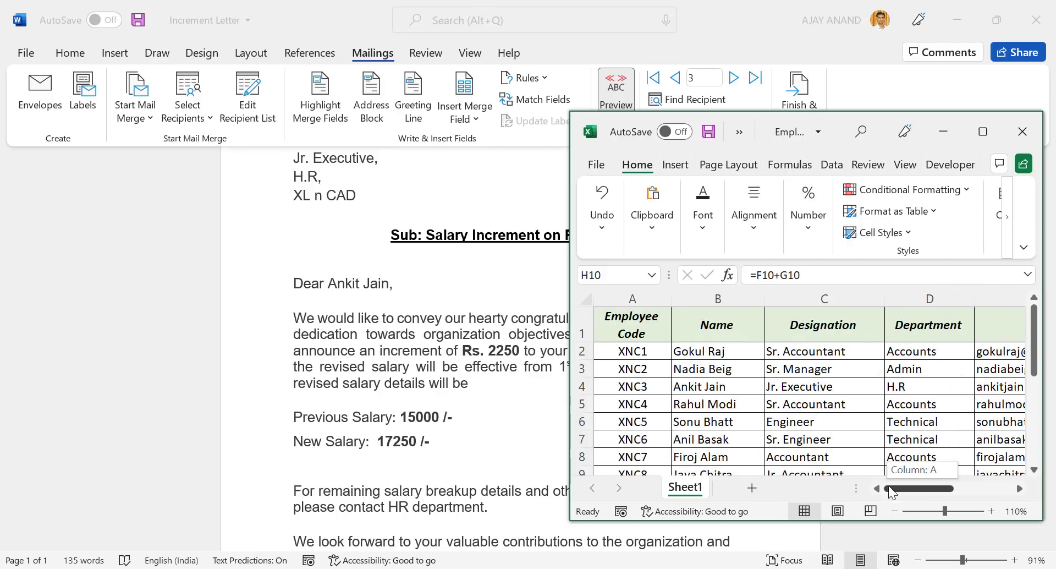
{"action": "left_click", "coordinate": [1011, 136]}
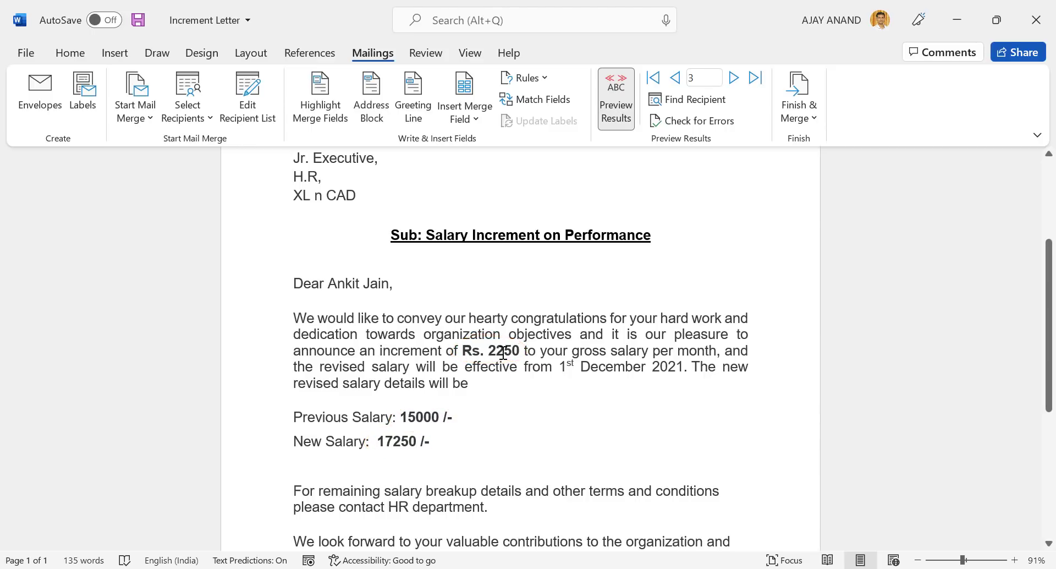
- Display the field code of the increment amount after Rs. and append the number format switch \#,### after Increment
{"action": "left_click_drag", "start_coordinate": [489, 351], "coordinate": [517, 351]}
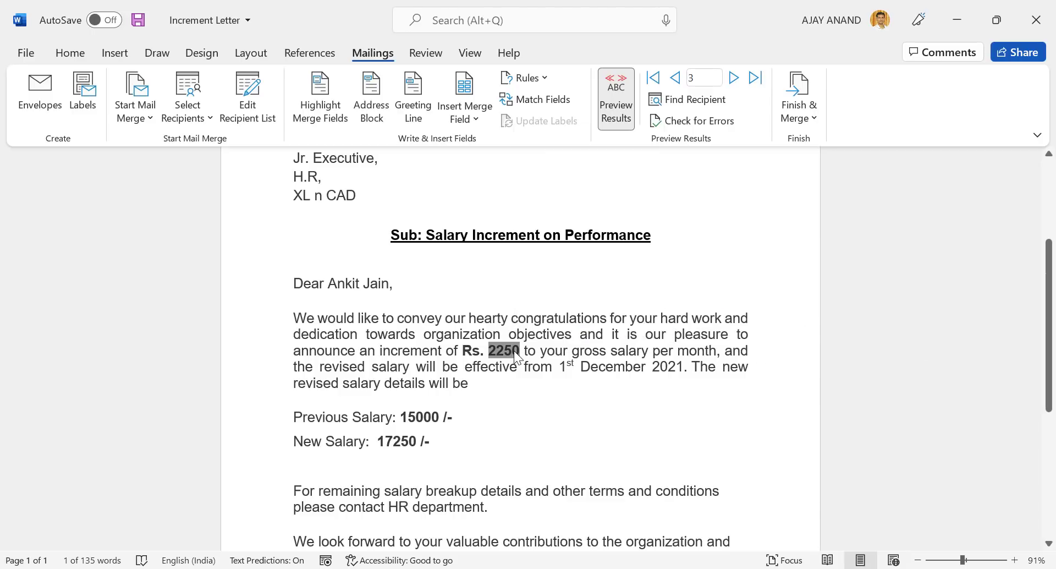
{"action": "right_click", "coordinate": [514, 351]}
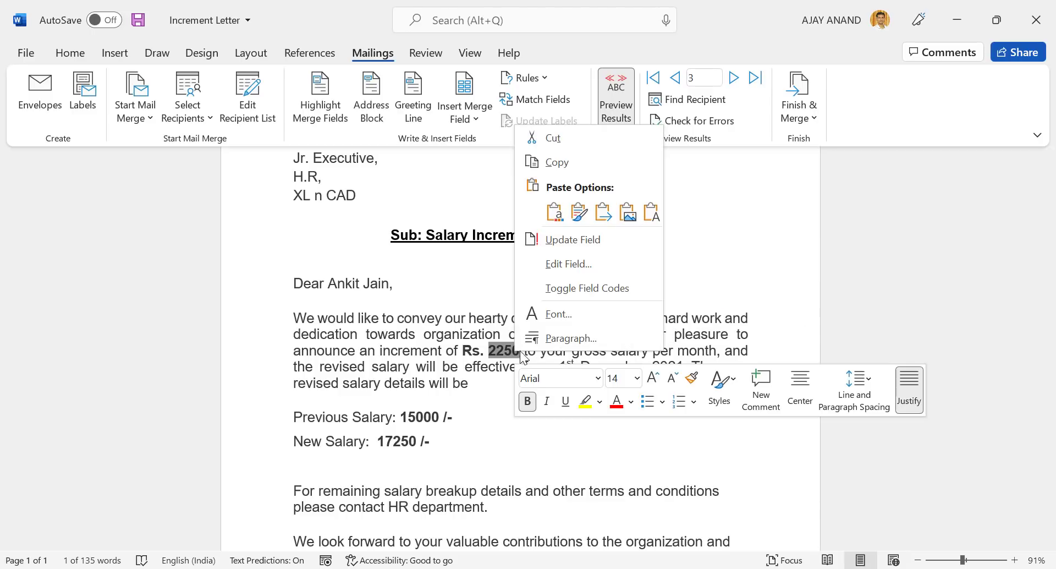
{"action": "left_click", "coordinate": [615, 302]}
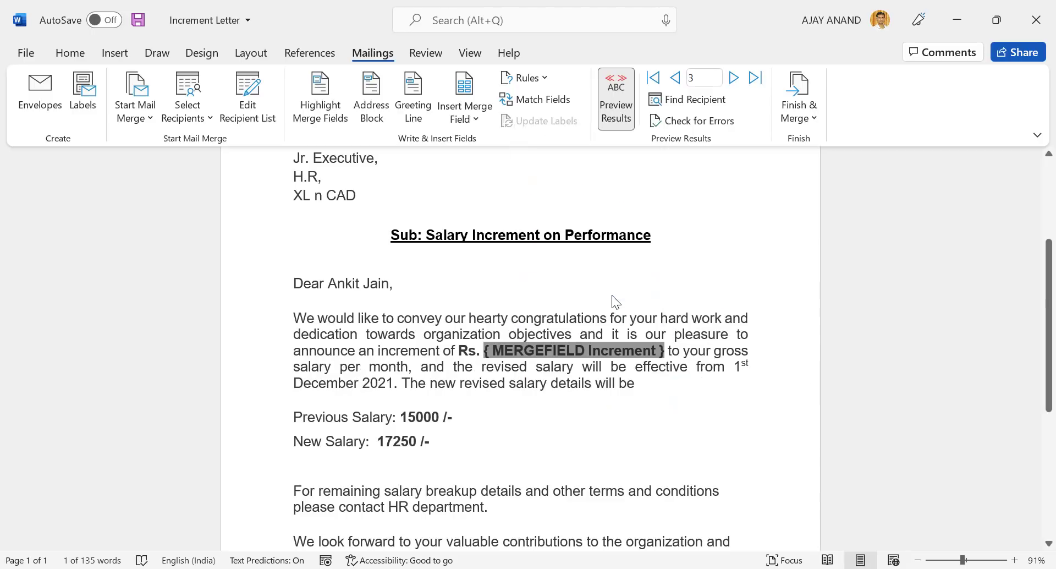
{"action": "left_click", "coordinate": [654, 352]}
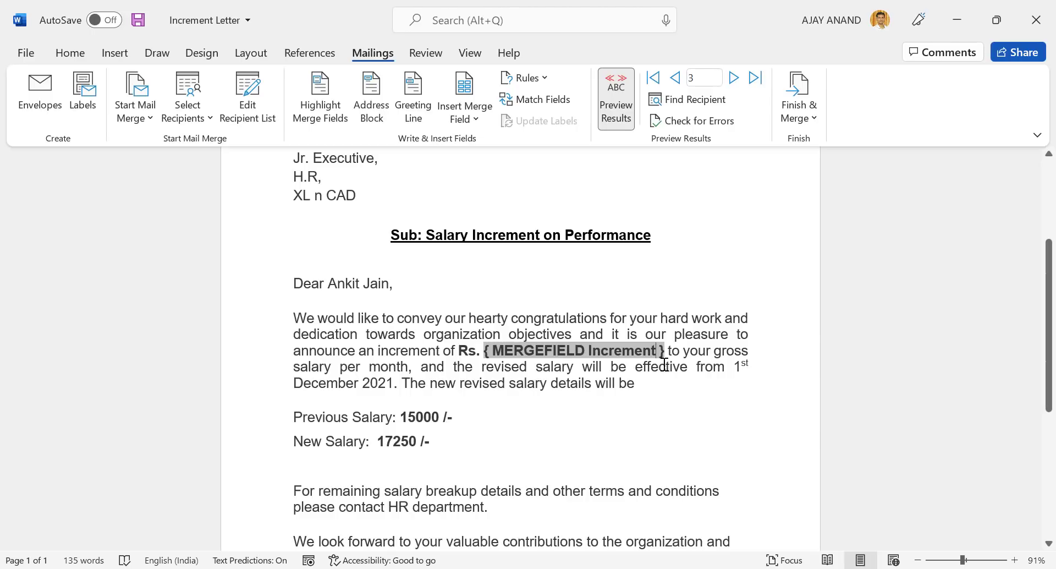
{"action": "type", "text": "\\"}
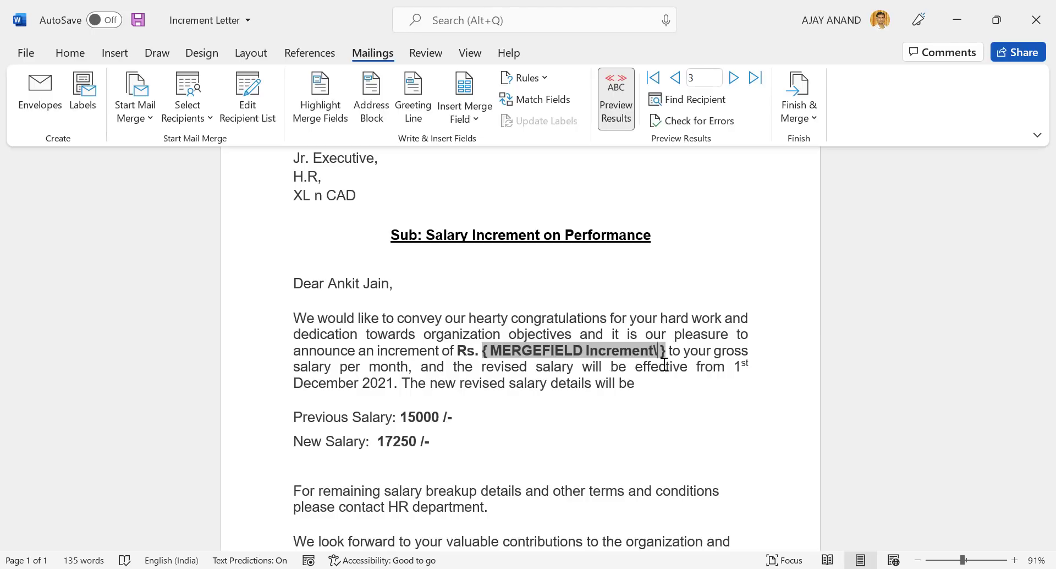
{"action": "type", "text": "#,"}
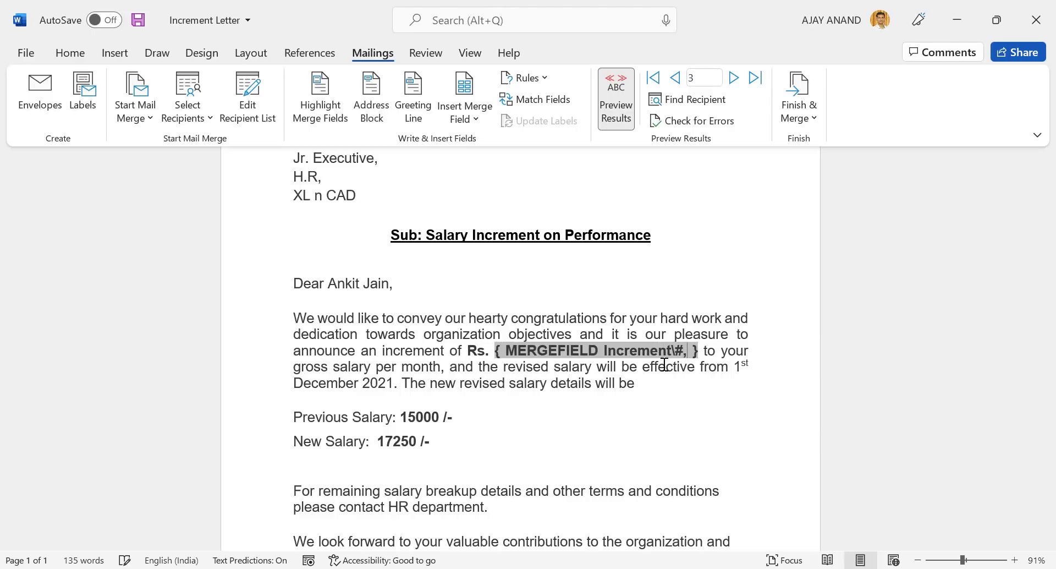
{"action": "type", "text": "###"}
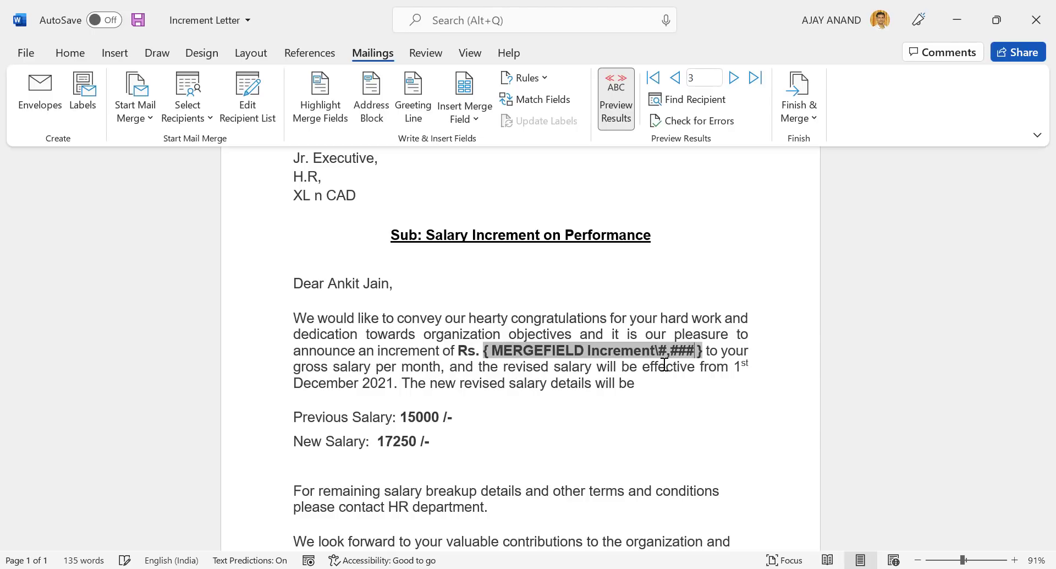
- Copy the \#,### switch from the Increment field code and update the field to apply the number format
{"action": "left_click_drag", "start_coordinate": [661, 350], "coordinate": [694, 351]}
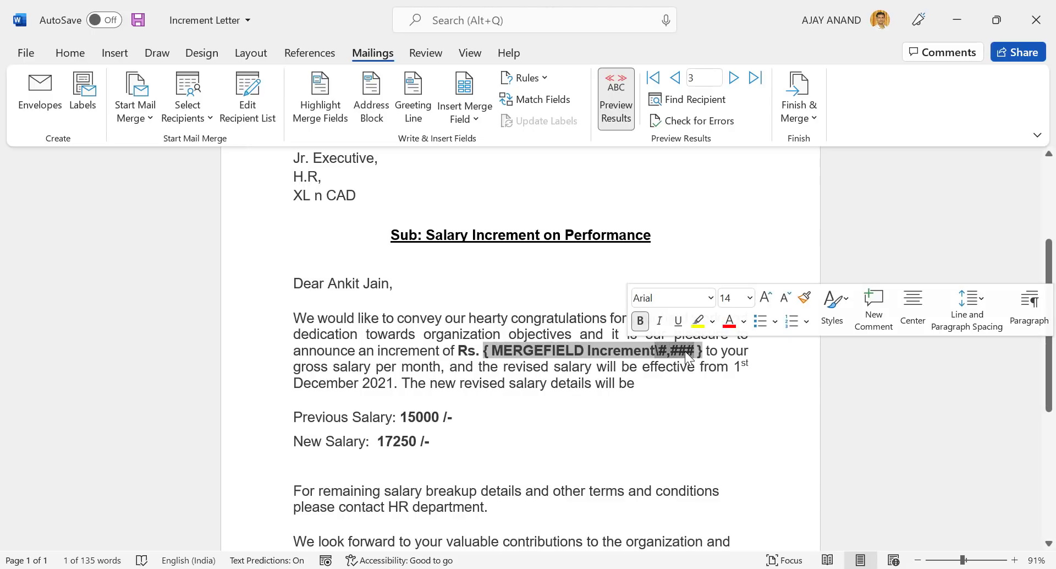
{"action": "right_click", "coordinate": [685, 351]}
{"action": "left_click", "coordinate": [742, 163]}
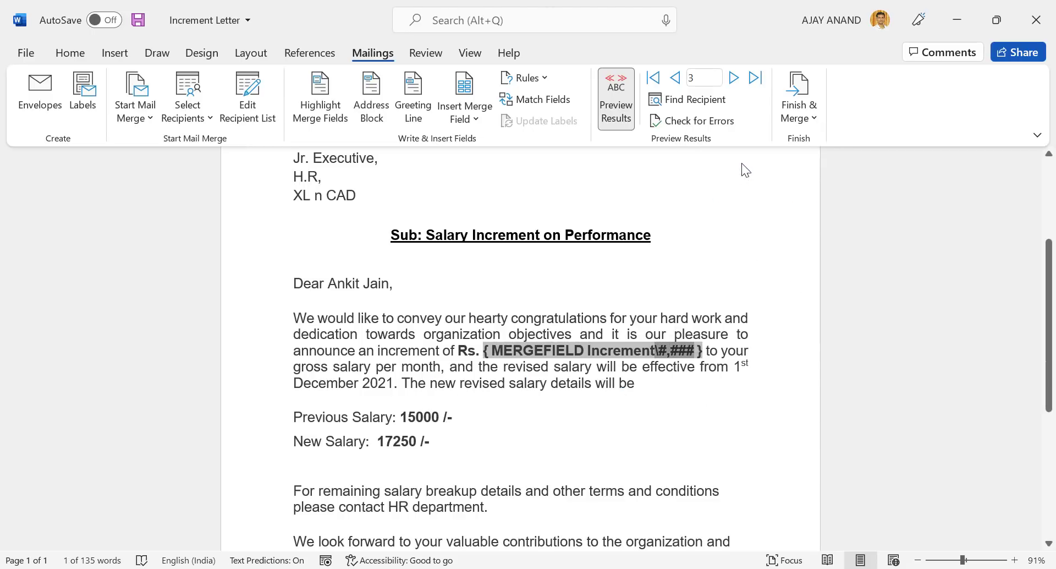
{"action": "right_click", "coordinate": [616, 345]}
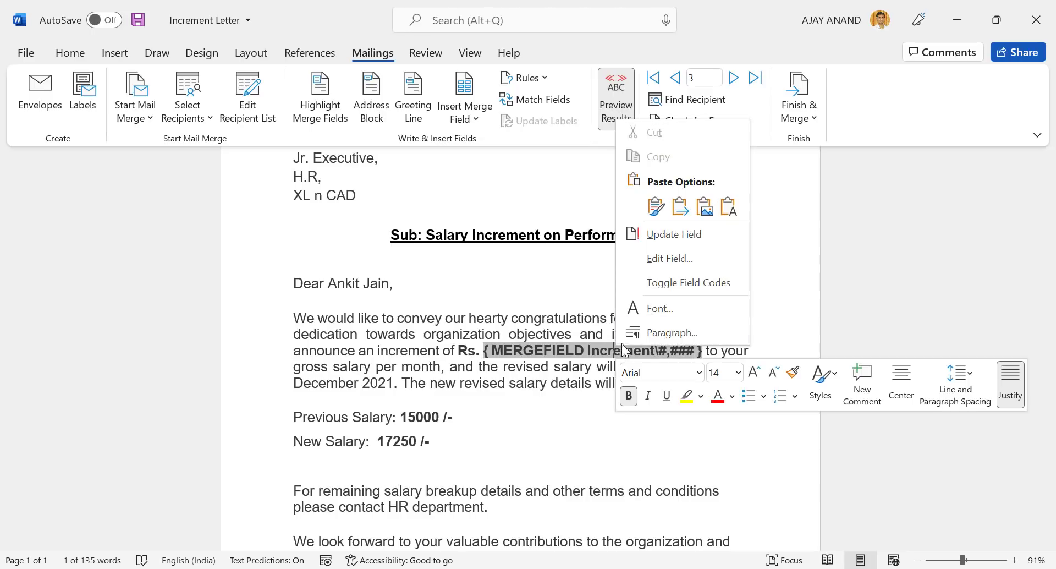
{"action": "left_click", "coordinate": [698, 238]}
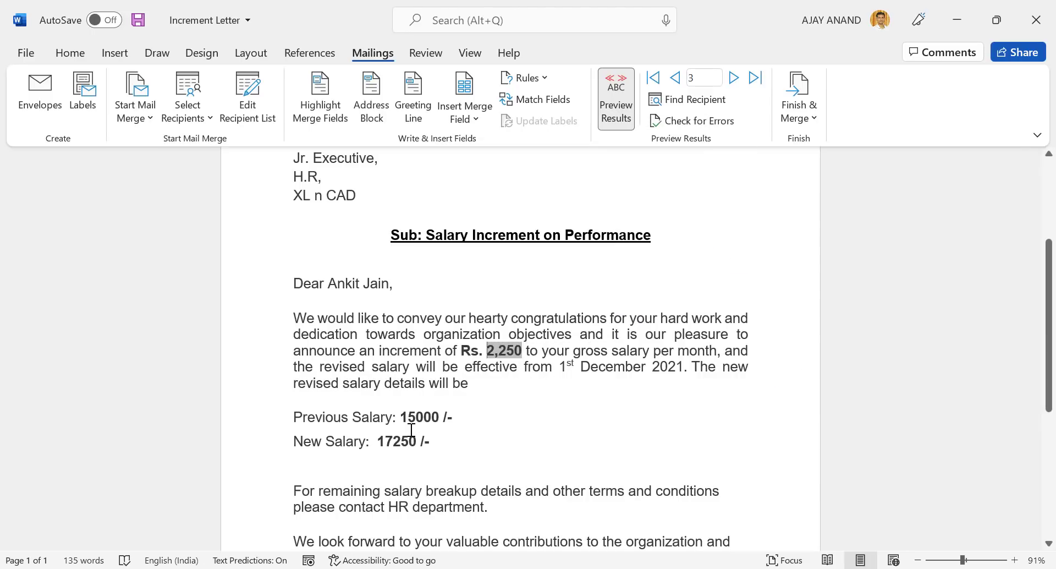
- Display the field code of the Previous Salary amount, append the copied \#,### switch after Previous_Salary, and update the field
{"action": "left_click_drag", "start_coordinate": [405, 417], "coordinate": [439, 414]}
{"action": "right_click", "coordinate": [434, 414]}
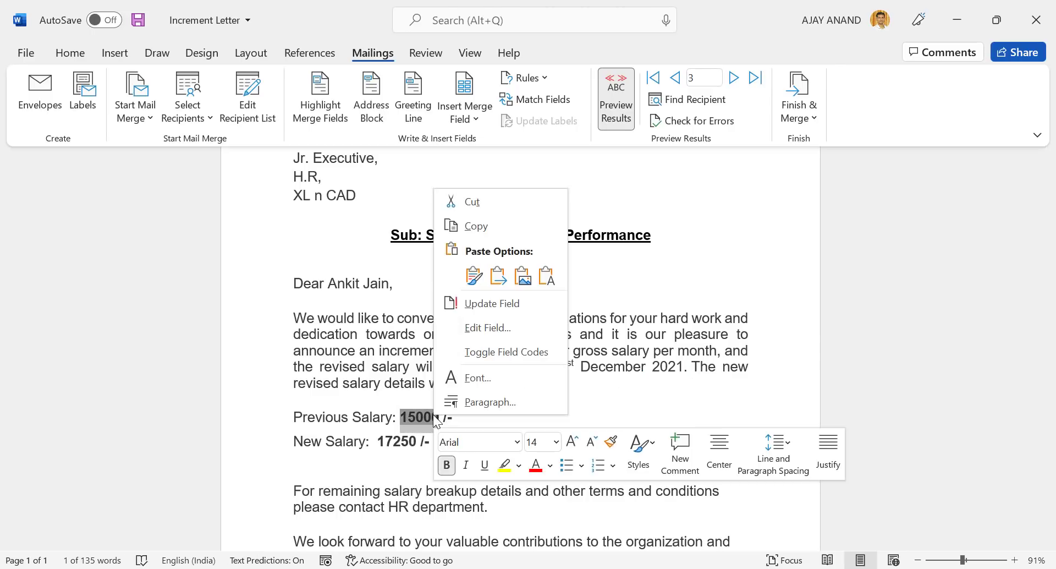
{"action": "left_click", "coordinate": [514, 355]}
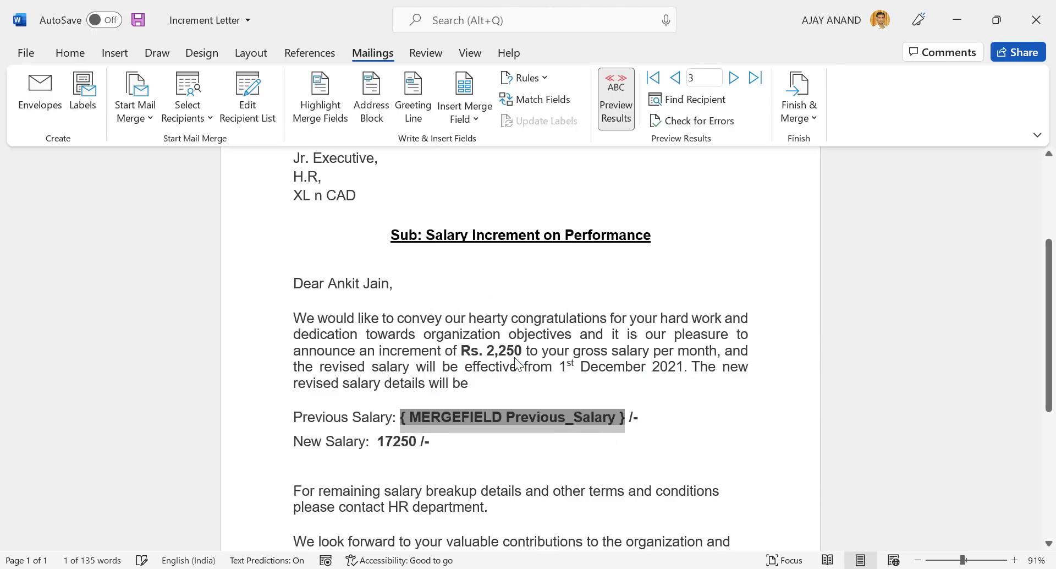
{"action": "left_click", "coordinate": [617, 420]}
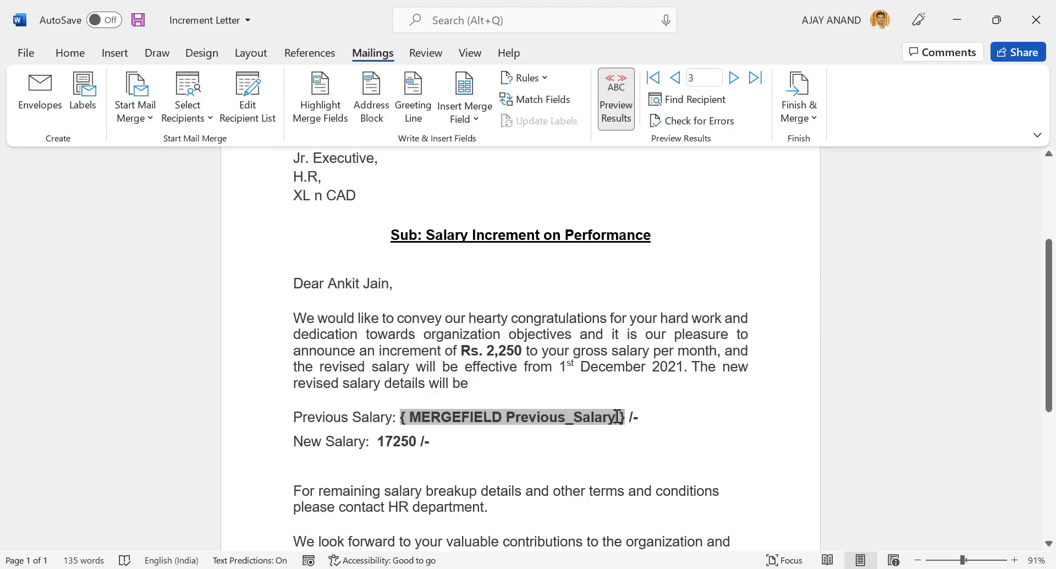
{"action": "key", "text": "ctrl+v"}
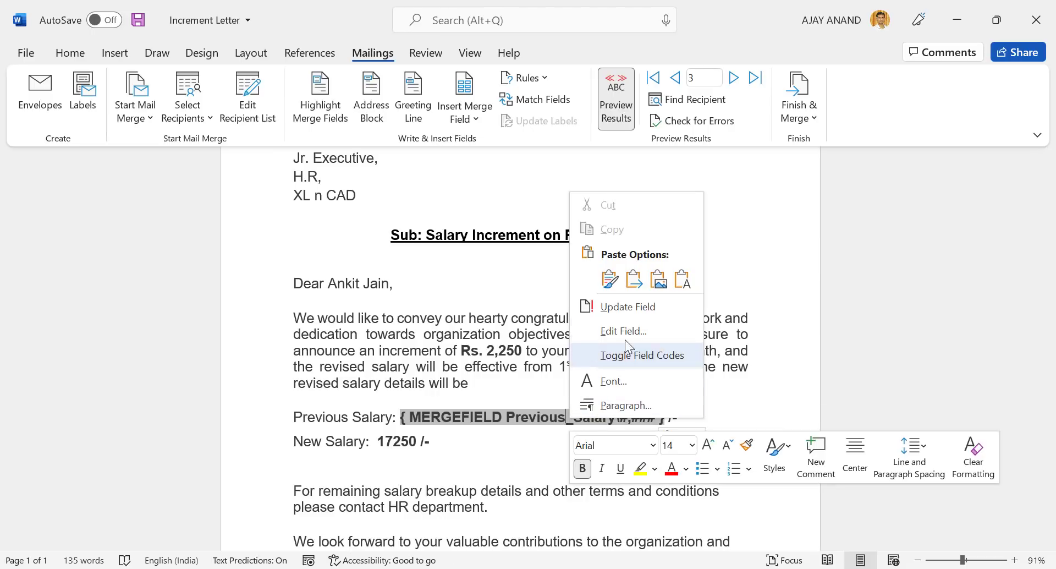
{"action": "left_click", "coordinate": [633, 312]}
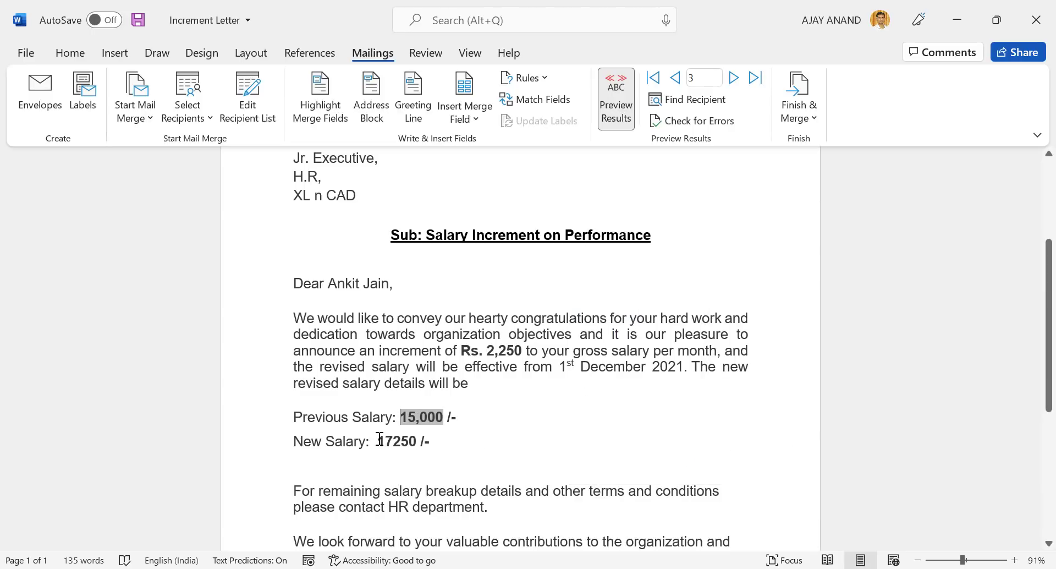
- Display the field code of the New Salary amount, append the copied \#,### switch after Revised_Salary, and update the field
{"action": "left_click_drag", "start_coordinate": [379, 440], "coordinate": [415, 440]}
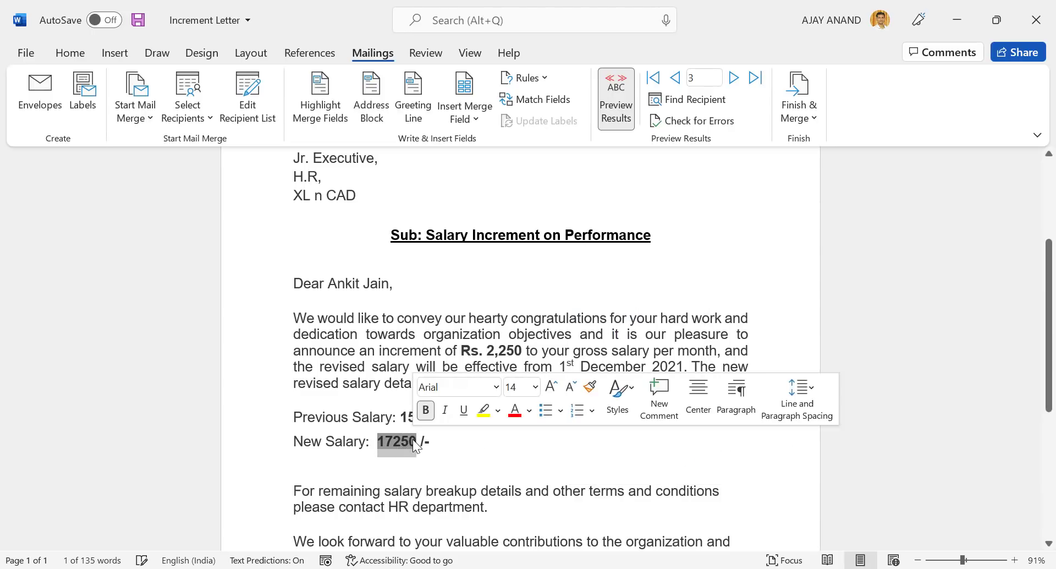
{"action": "right_click", "coordinate": [415, 444]}
{"action": "left_click", "coordinate": [493, 379]}
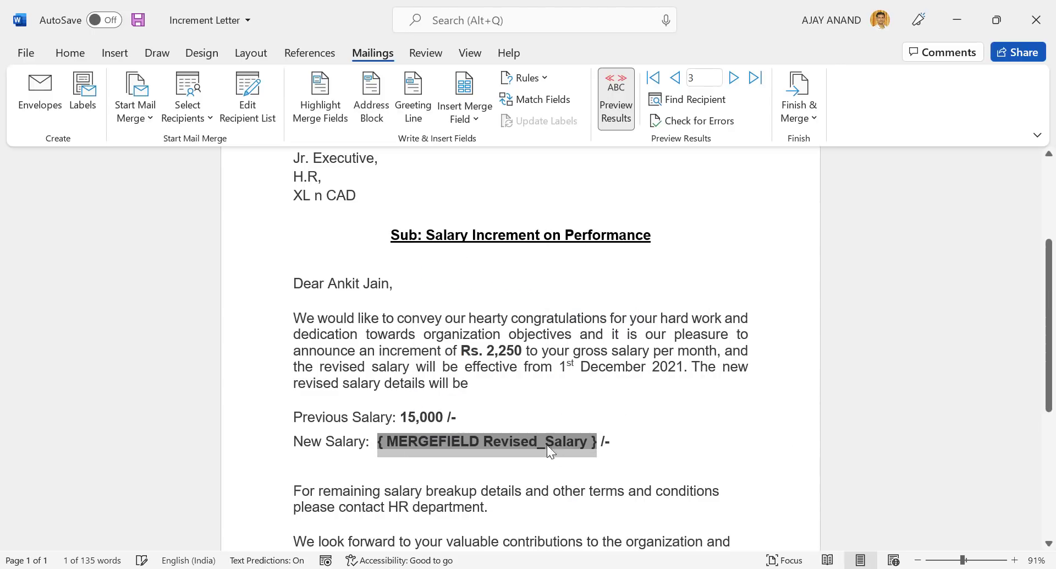
{"action": "left_click", "coordinate": [589, 441]}
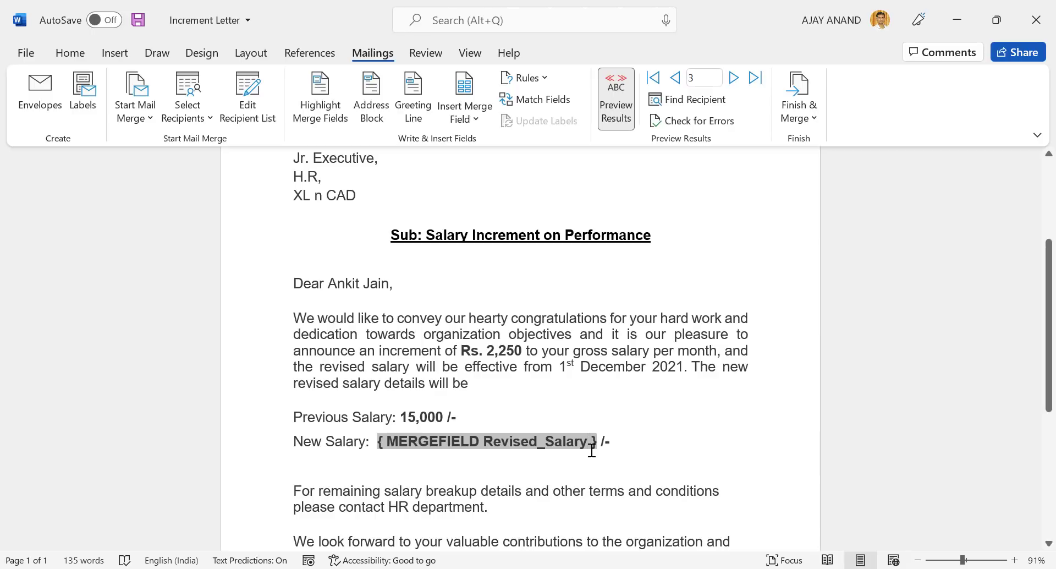
{"action": "key", "text": "ctrl+v"}
{"action": "right_click", "coordinate": [523, 443]}
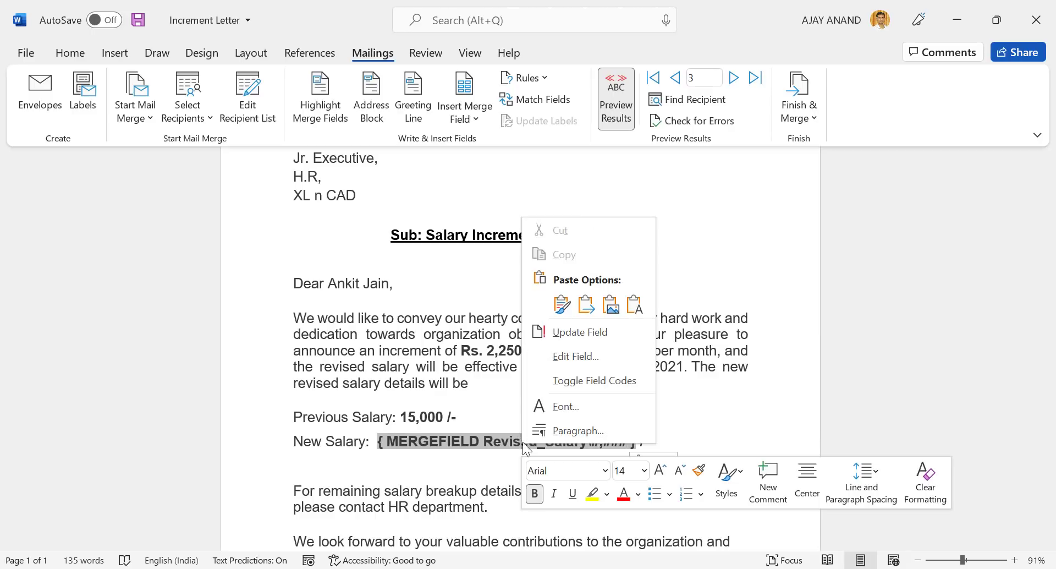
{"action": "left_click", "coordinate": [580, 334]}
{"action": "left_click", "coordinate": [577, 424]}
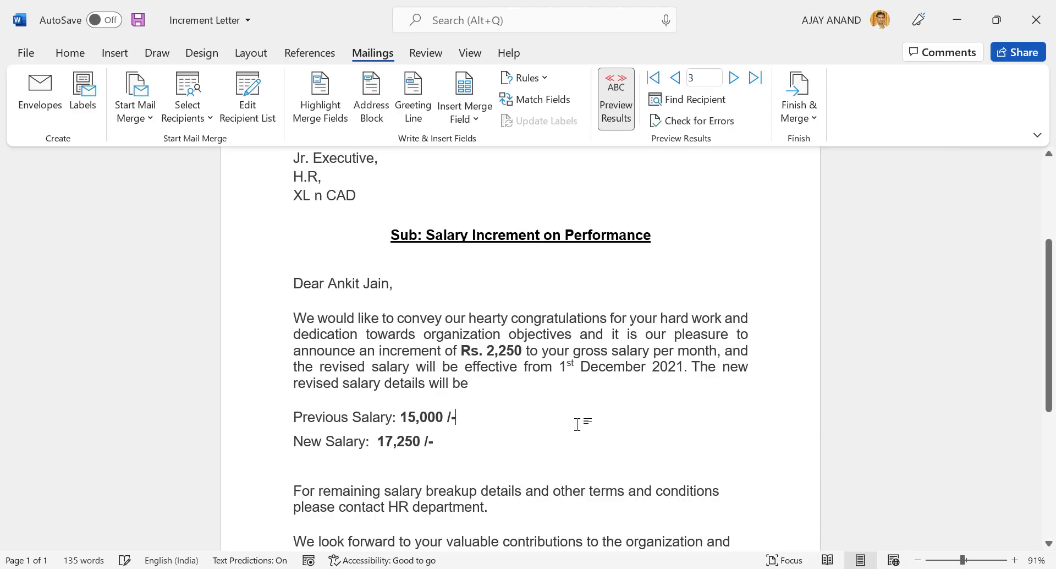
- Preview the letters of recipients 4 to 11 and check the details and the formatting of the increment and salary amounts
{"action": "scroll", "coordinate": [569, 425], "scroll_direction": "up", "scroll_amount": 5}
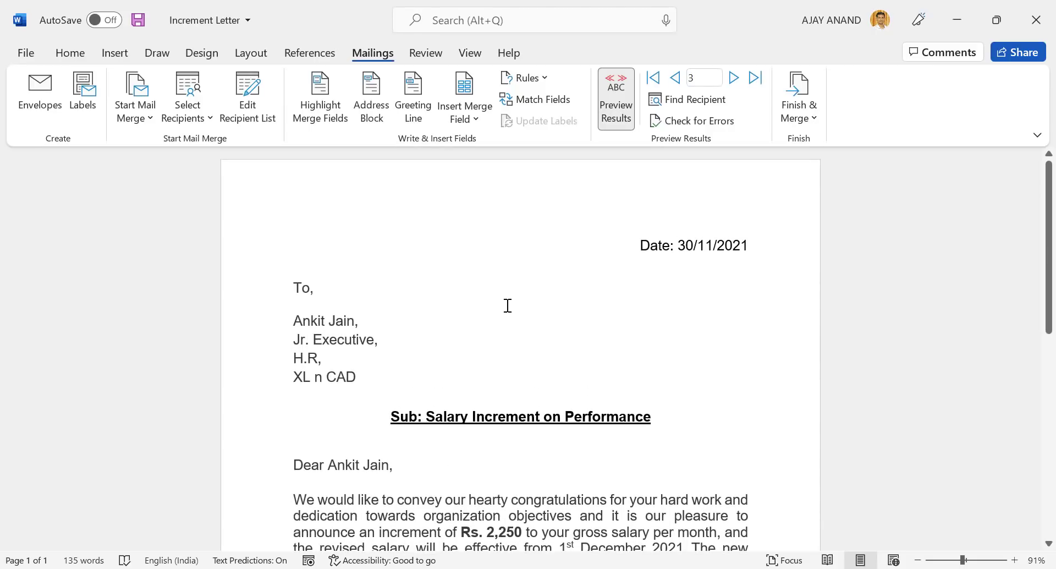
{"action": "left_click", "coordinate": [734, 77]}
{"action": "left_click", "coordinate": [734, 77]}
{"action": "left_click", "coordinate": [734, 77]}
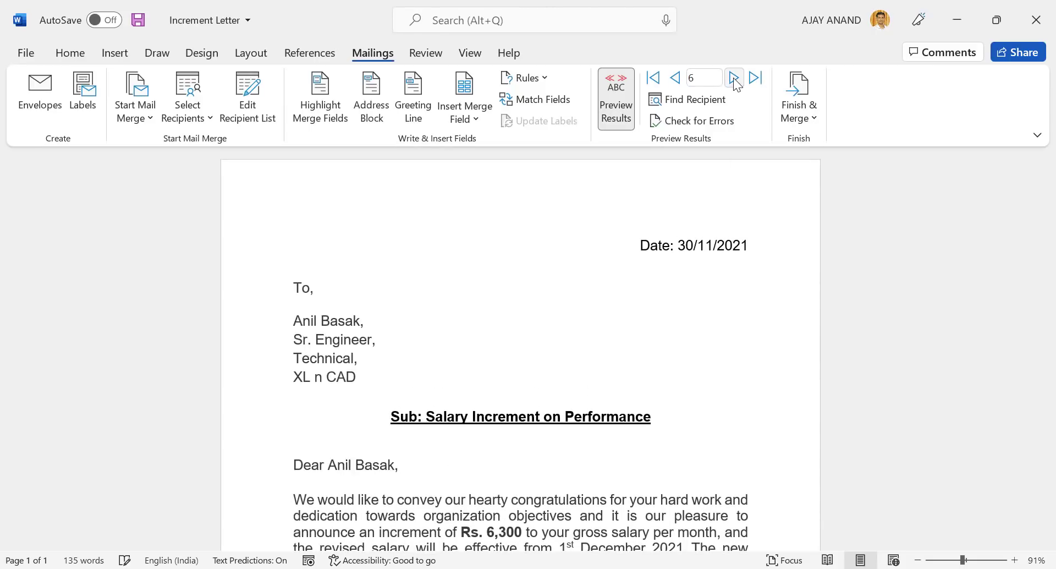
{"action": "left_click", "coordinate": [734, 77]}
{"action": "scroll", "coordinate": [354, 339], "scroll_direction": "down", "scroll_amount": 1}
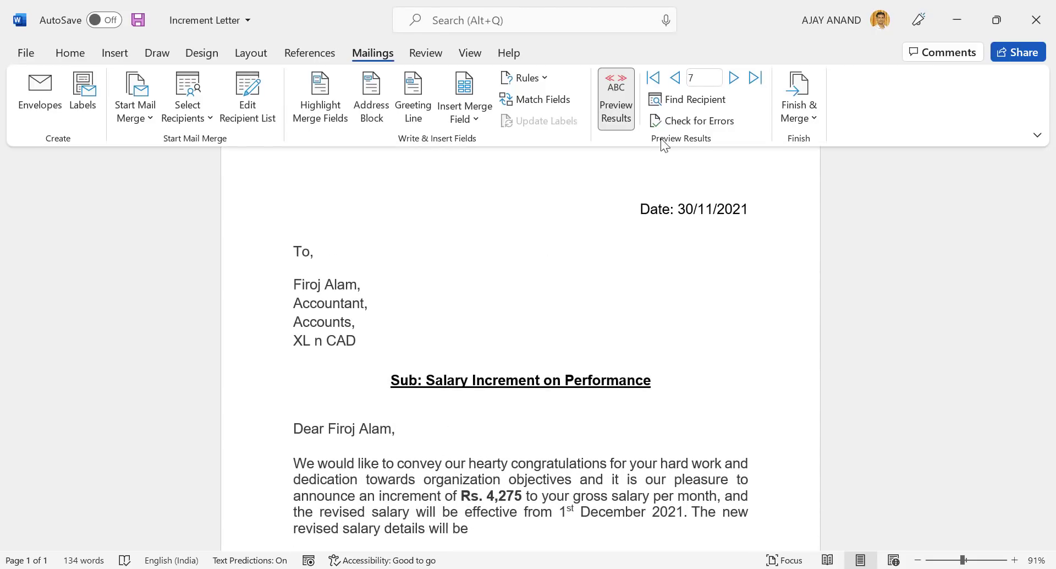
{"action": "left_click", "coordinate": [734, 77]}
{"action": "left_click", "coordinate": [734, 77]}
{"action": "left_click", "coordinate": [734, 78]}
{"action": "left_click", "coordinate": [734, 77]}
{"action": "scroll", "coordinate": [361, 314], "scroll_direction": "down", "scroll_amount": 6}
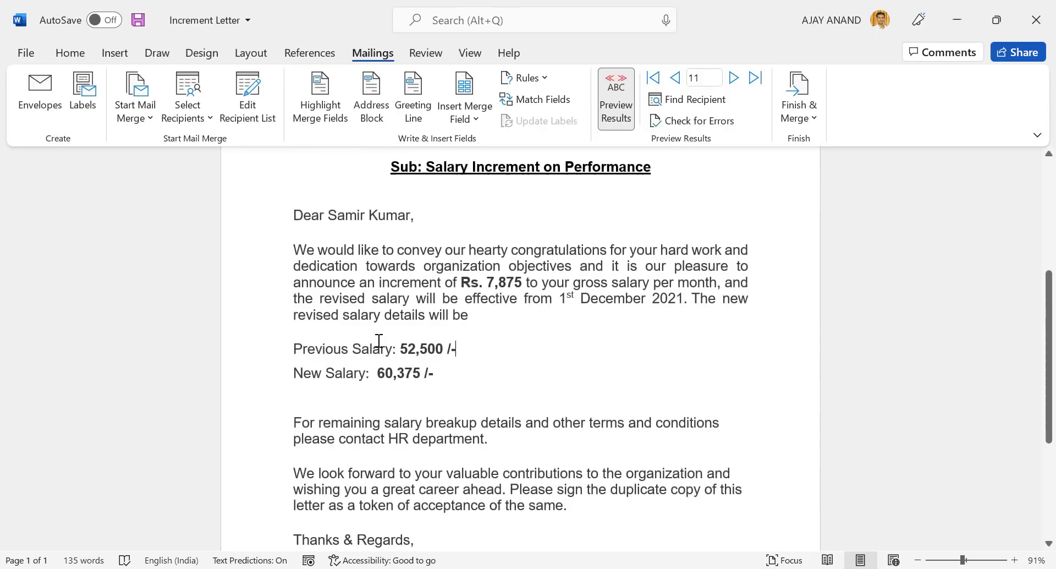
{"action": "scroll", "coordinate": [379, 341], "scroll_direction": "down", "scroll_amount": 2}
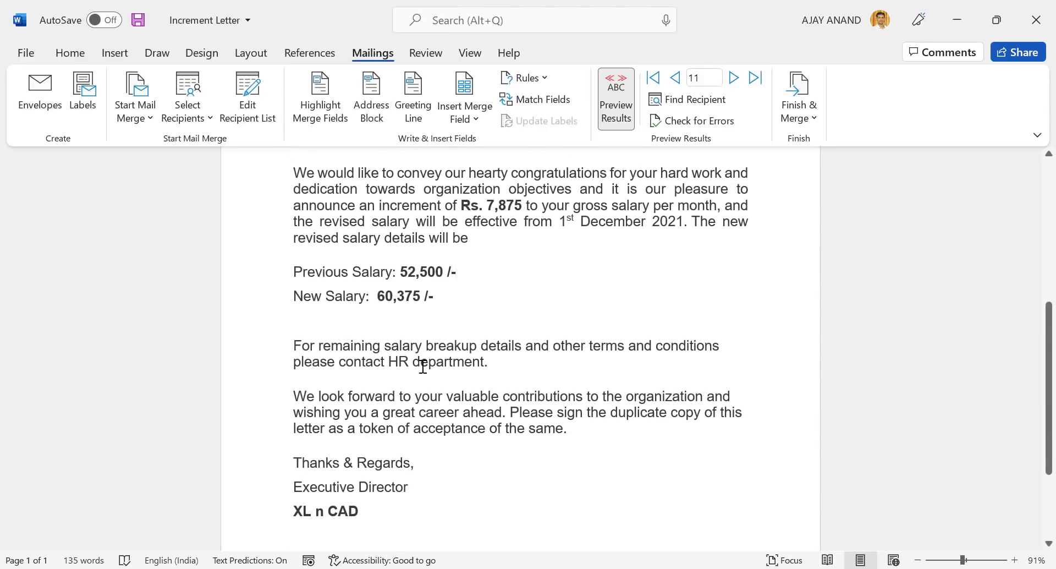
{"action": "scroll", "coordinate": [495, 360], "scroll_direction": "up", "scroll_amount": 4}
- Preview the remaining letters up to recipient 15 and check that last letter's address block and amounts
{"action": "left_click", "coordinate": [734, 78]}
{"action": "left_click", "coordinate": [734, 78]}
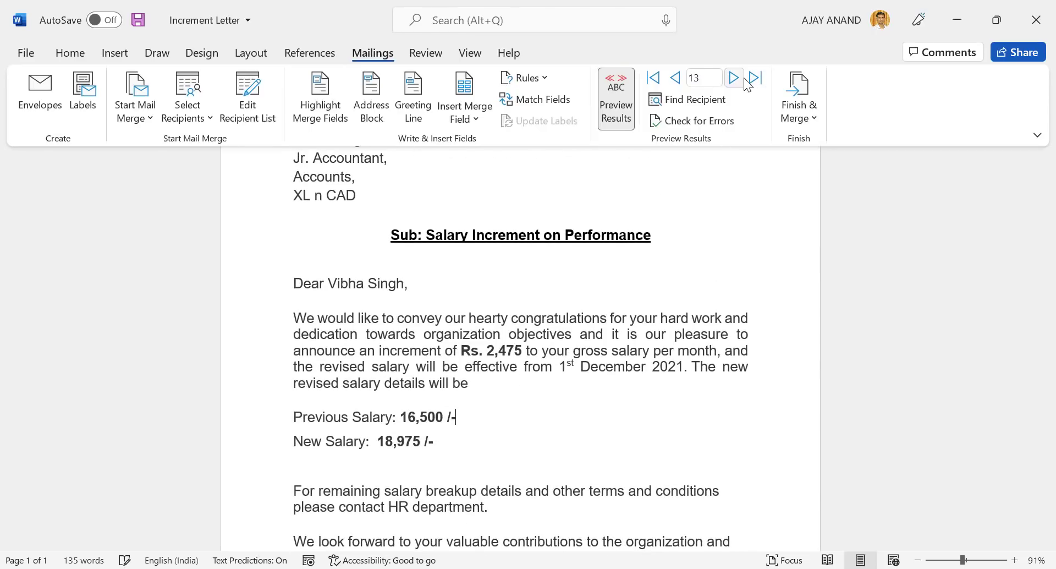
{"action": "left_click", "coordinate": [734, 78]}
{"action": "left_click", "coordinate": [734, 78]}
{"action": "scroll", "coordinate": [382, 267], "scroll_direction": "down", "scroll_amount": 2}
{"action": "scroll", "coordinate": [449, 319], "scroll_direction": "up", "scroll_amount": 4}
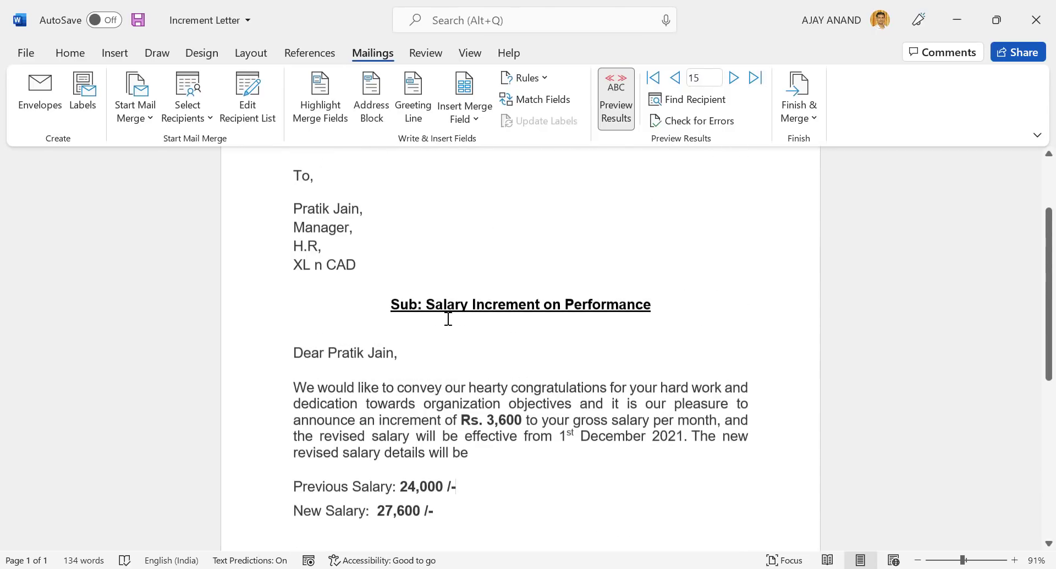
{"action": "scroll", "coordinate": [448, 318], "scroll_direction": "up", "scroll_amount": 2}
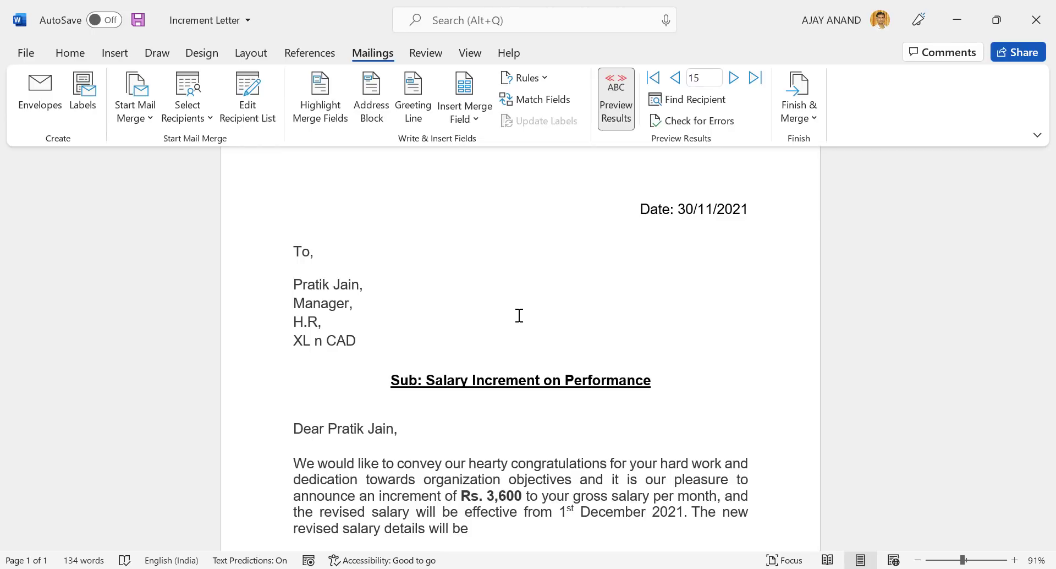
- Print the merged letters for all records with Microsoft Print to PDF, saving the output as Increment Letters (1 to 15) in the Mail Merge folder
{"action": "left_click", "coordinate": [810, 120]}
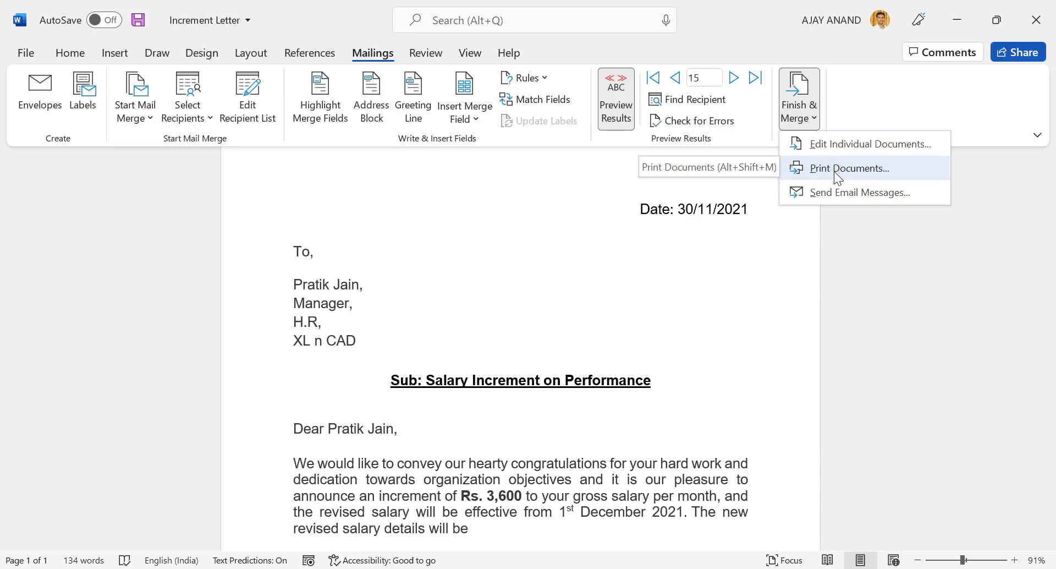
{"action": "left_click", "coordinate": [849, 176]}
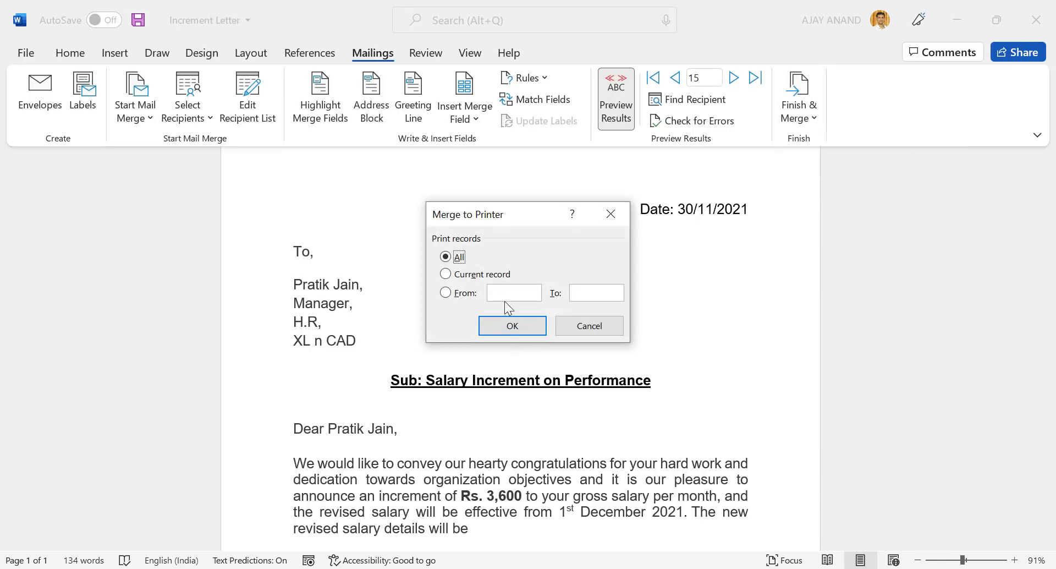
{"action": "left_click", "coordinate": [519, 330]}
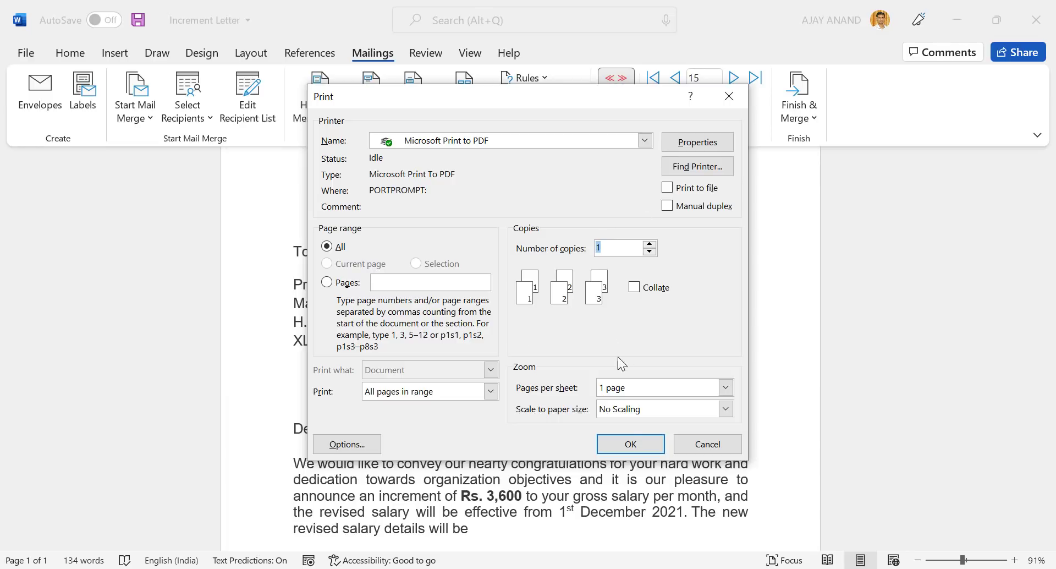
{"action": "left_click", "coordinate": [617, 444]}
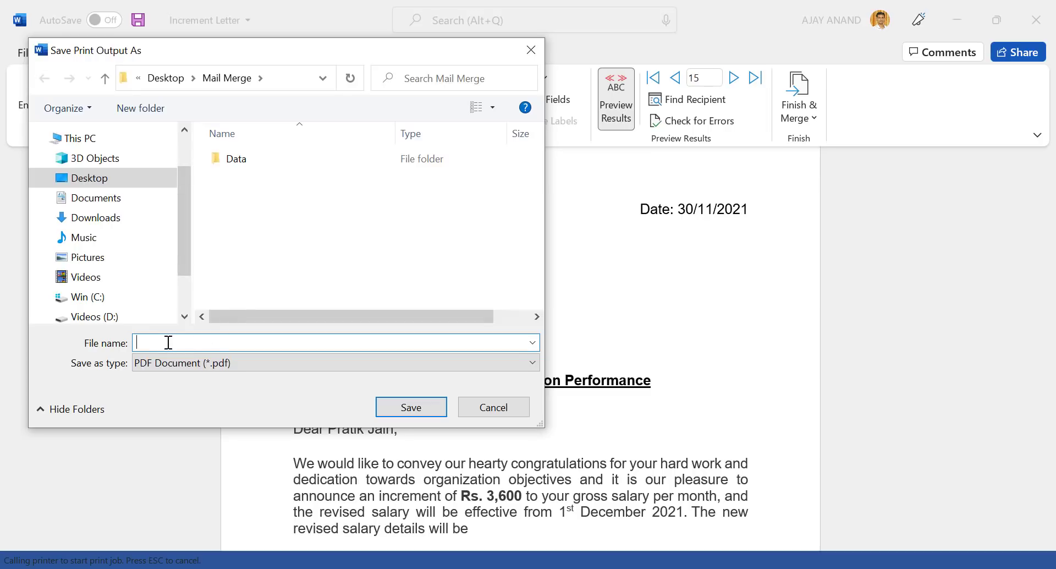
{"action": "type", "text": "Incr"}
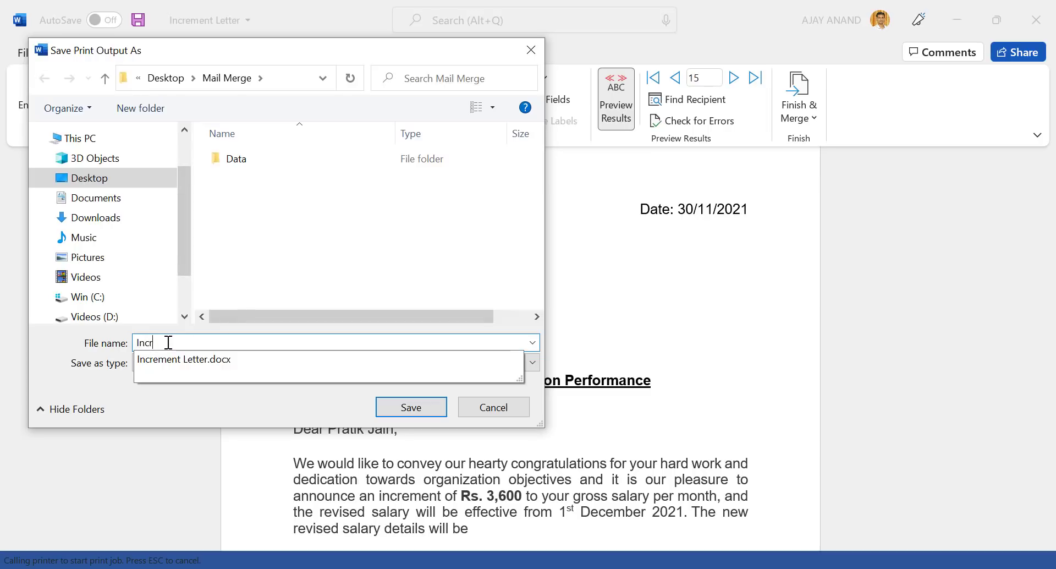
{"action": "type", "text": "ement Letters (1"}
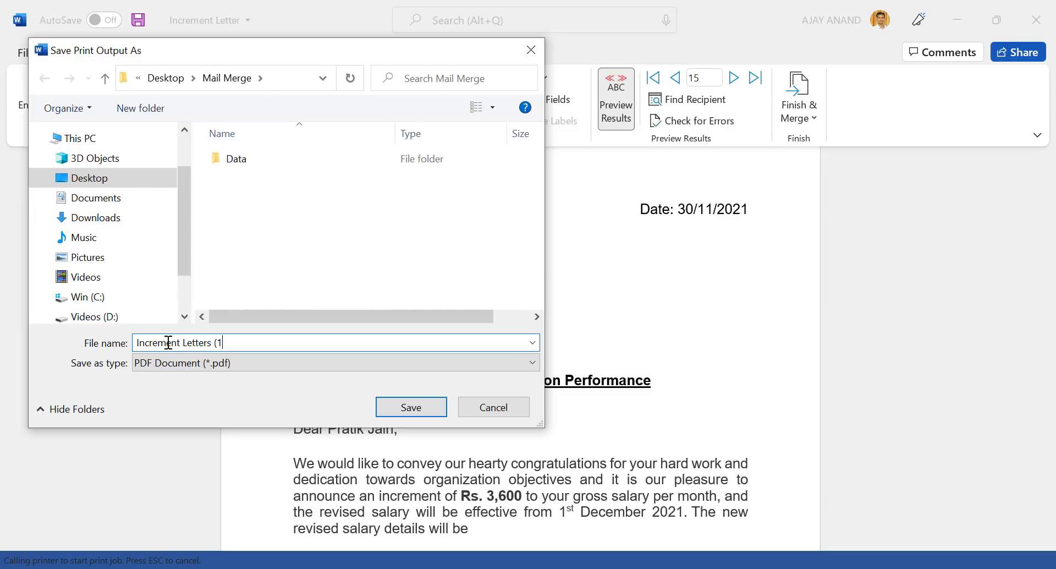
{"action": "type", "text": " to 15"}
{"action": "left_click", "coordinate": [390, 406]}
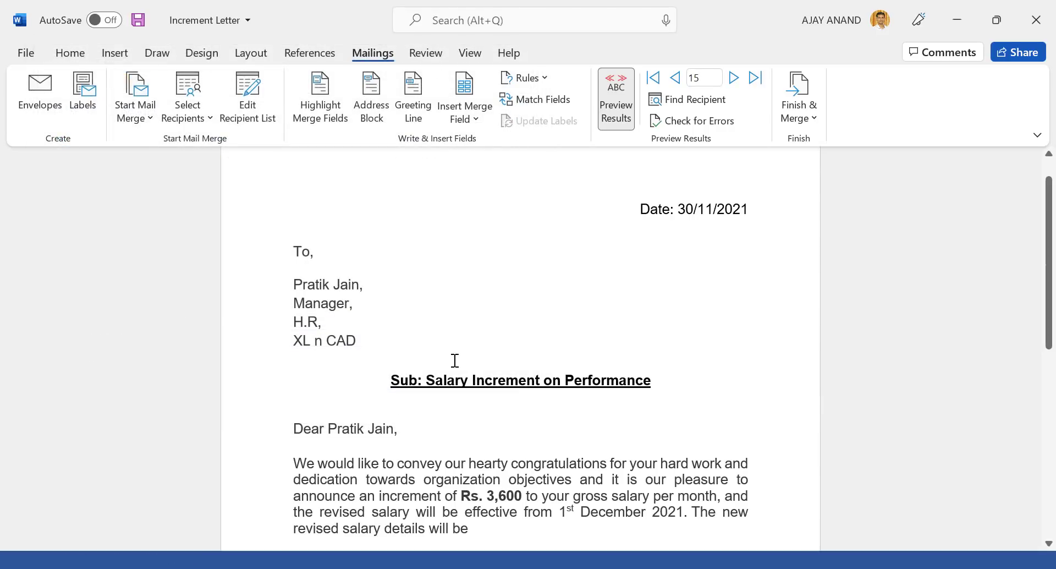
- Switch to the Mail Merge folder, open the Increment Letters (1 to 15) PDF, and look through its page thumbnails
{"action": "left_click", "coordinate": [957, 21]}
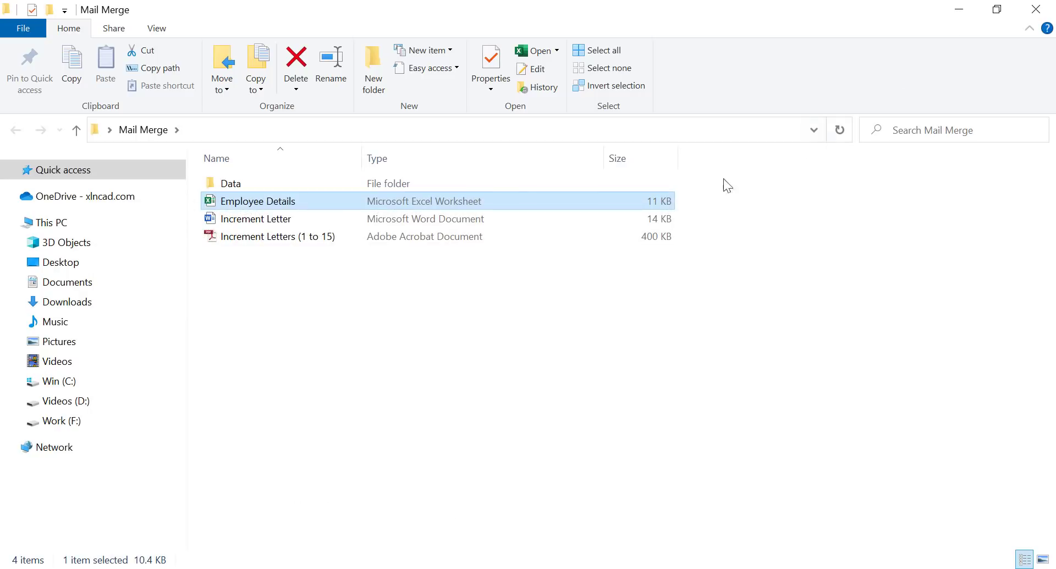
{"action": "double_click", "coordinate": [290, 242]}
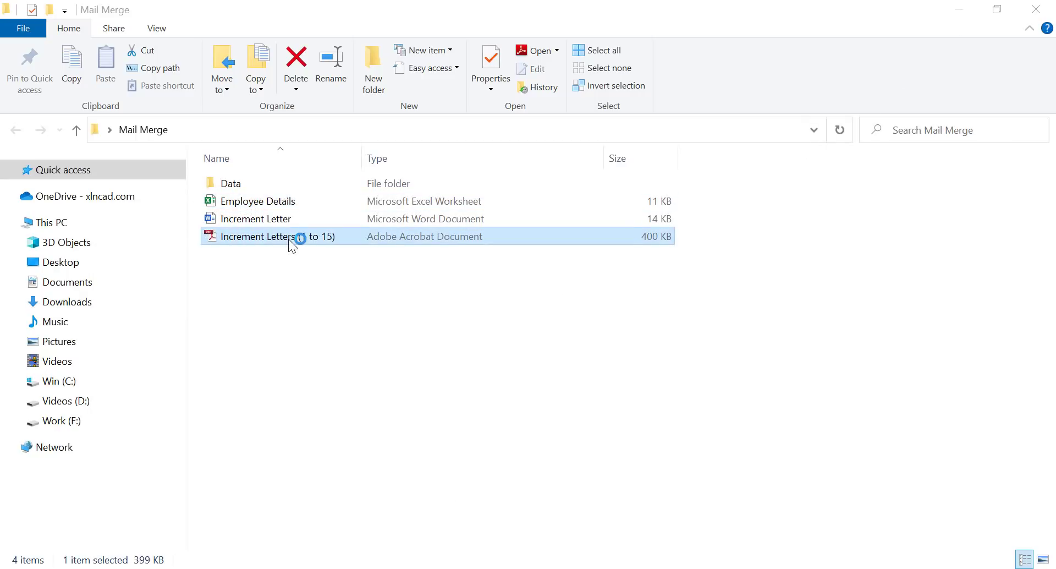
{"action": "left_click", "coordinate": [16, 83]}
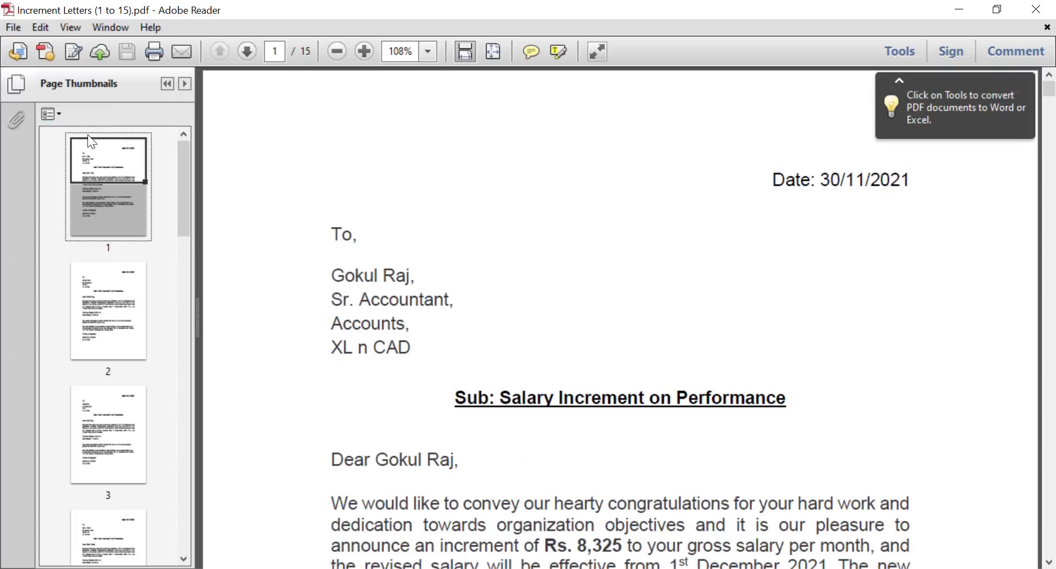
{"action": "scroll", "coordinate": [364, 258], "scroll_direction": "down", "scroll_amount": 3}
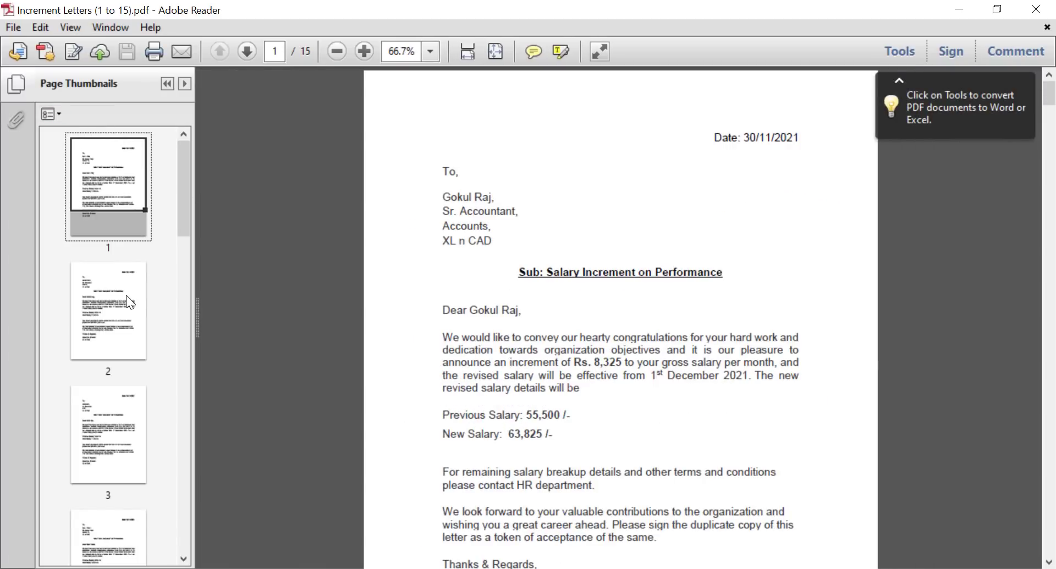
{"action": "scroll", "coordinate": [127, 295], "scroll_direction": "down", "scroll_amount": 10}
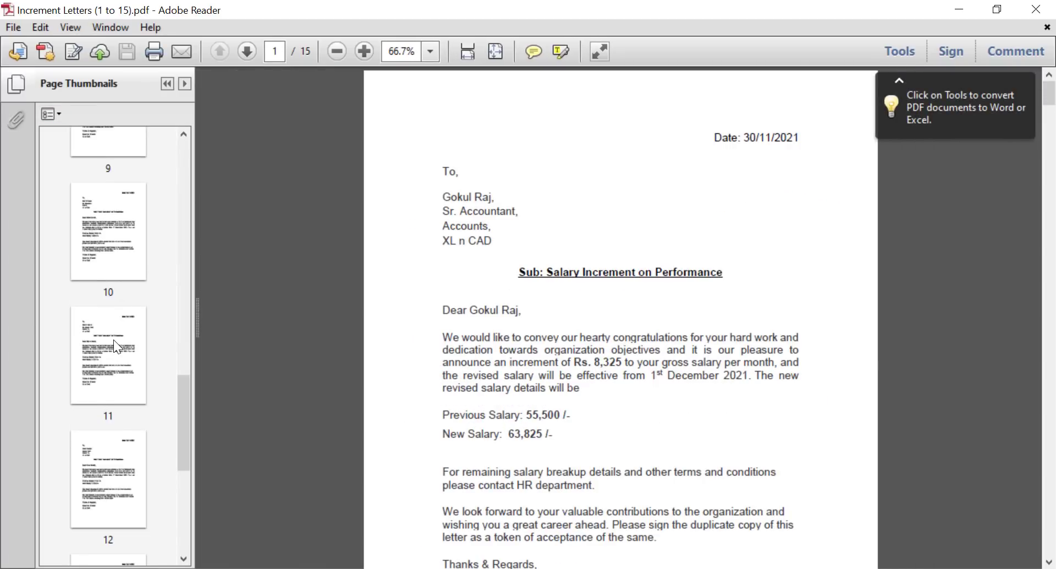
- Go to page 11 of the PDF, examine the letters on the neighbouring pages, and close the file
{"action": "left_click", "coordinate": [115, 345]}
{"action": "scroll", "coordinate": [549, 328], "scroll_direction": "down", "scroll_amount": 1}
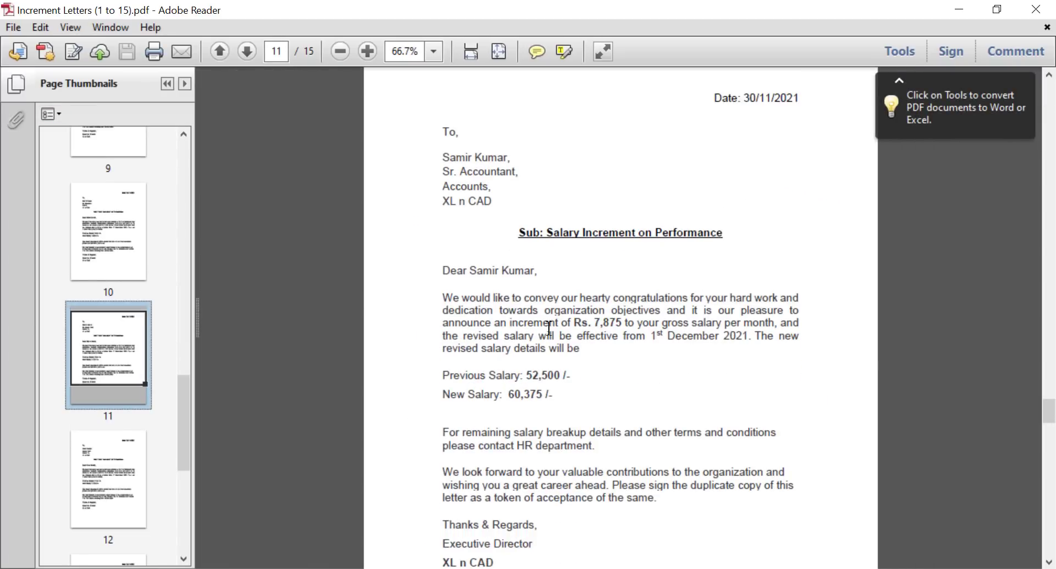
{"action": "scroll", "coordinate": [577, 352], "scroll_direction": "down", "scroll_amount": 15}
{"action": "scroll", "coordinate": [115, 467], "scroll_direction": "down", "scroll_amount": 5}
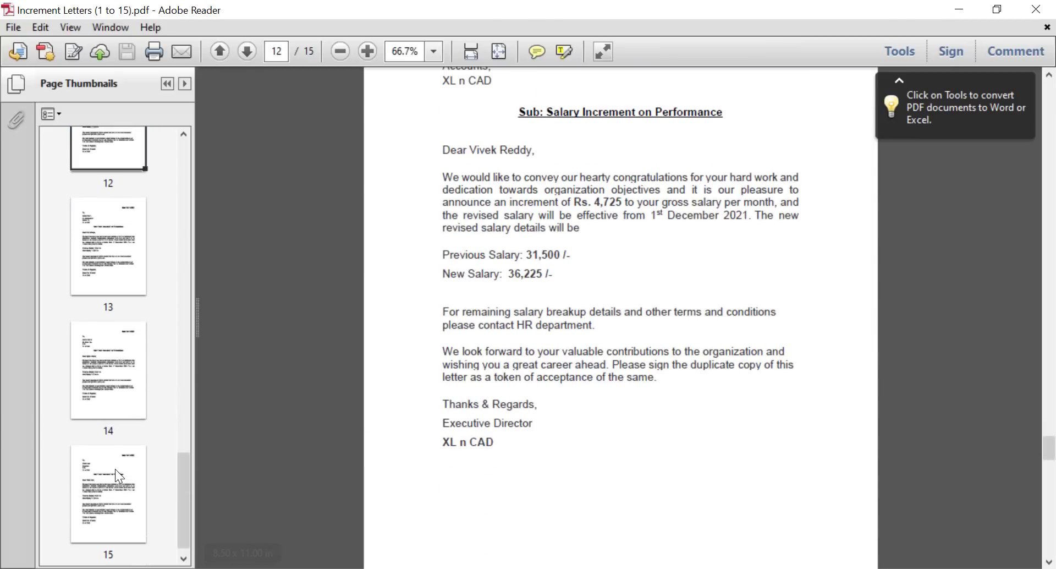
{"action": "scroll", "coordinate": [696, 359], "scroll_direction": "up", "scroll_amount": 20}
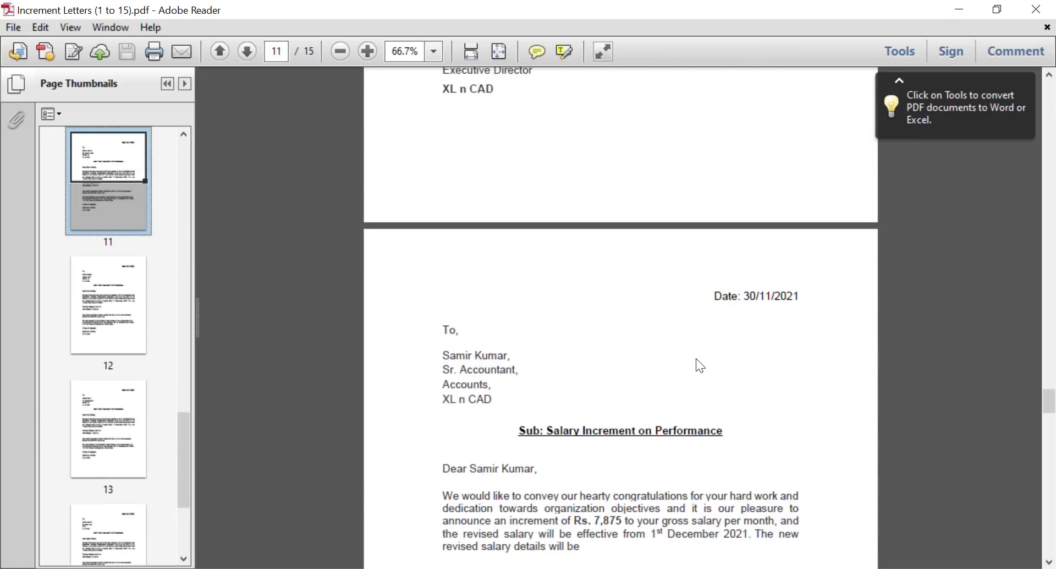
{"action": "scroll", "coordinate": [695, 358], "scroll_direction": "up", "scroll_amount": 9}
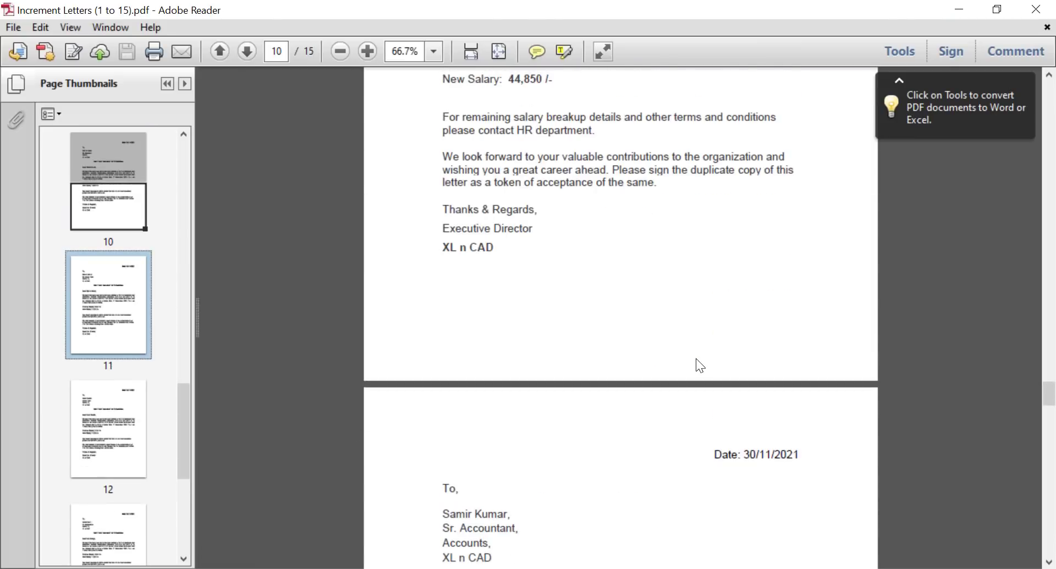
{"action": "left_click", "coordinate": [1037, 11]}
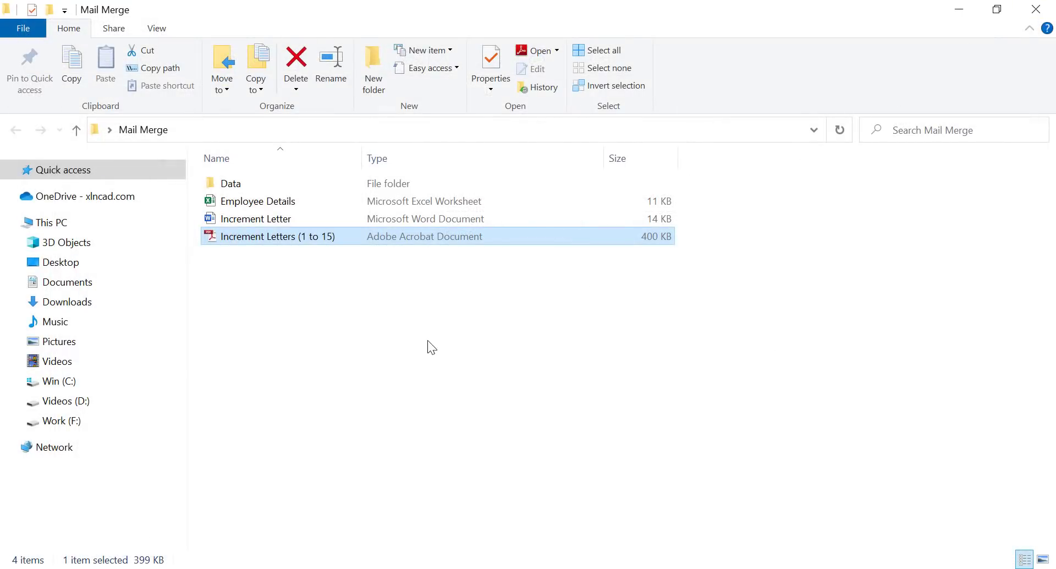
- Switch to the Increment Letter document in Word and set up an e-mail merge using Email_ID as recipient and subject line Increment Letter 2021
{"action": "left_click", "coordinate": [293, 568]}
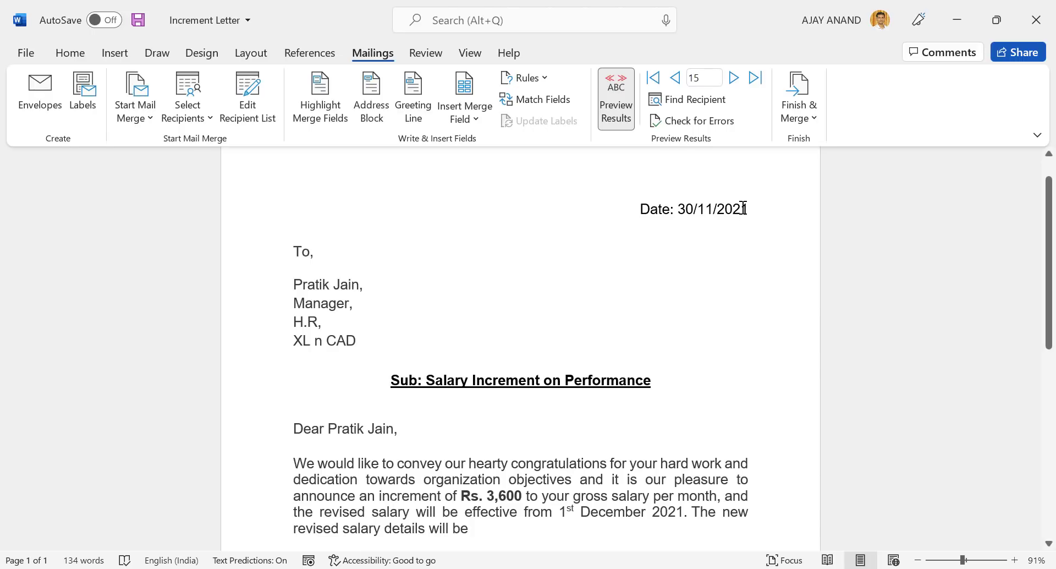
{"action": "left_click", "coordinate": [800, 126]}
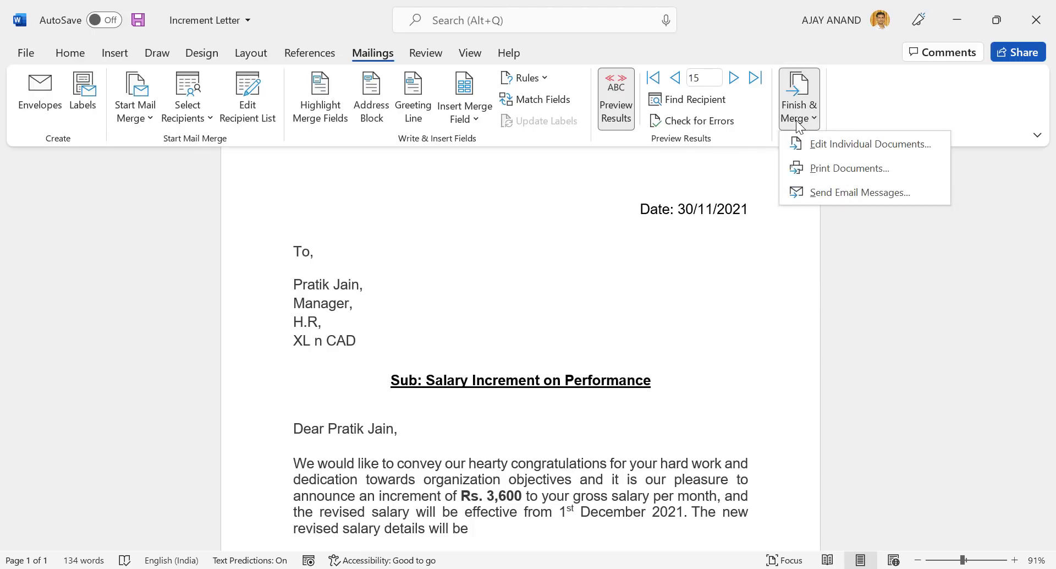
{"action": "left_click", "coordinate": [827, 196]}
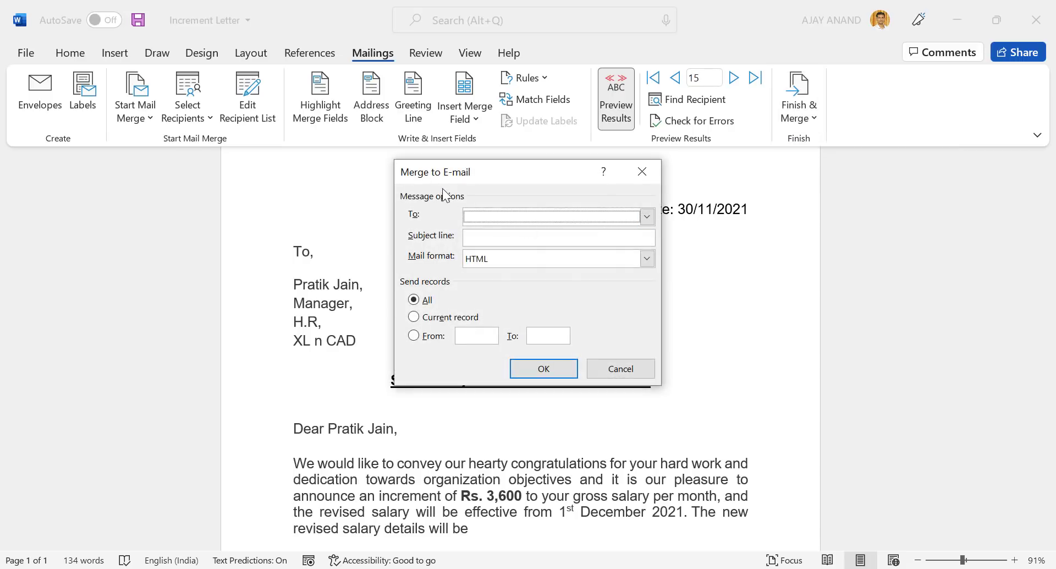
{"action": "left_click", "coordinate": [647, 217]}
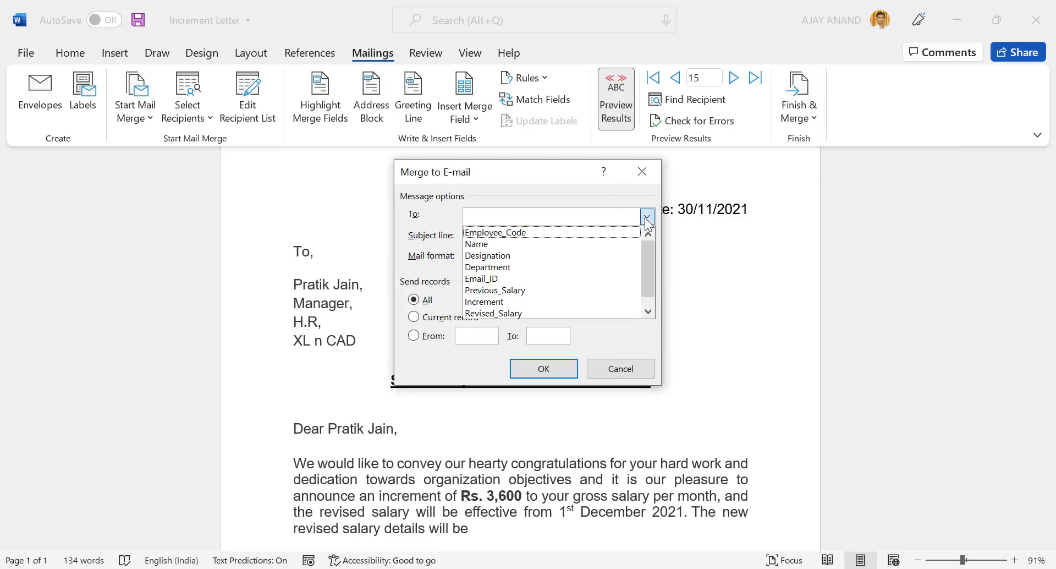
{"action": "left_click", "coordinate": [514, 279]}
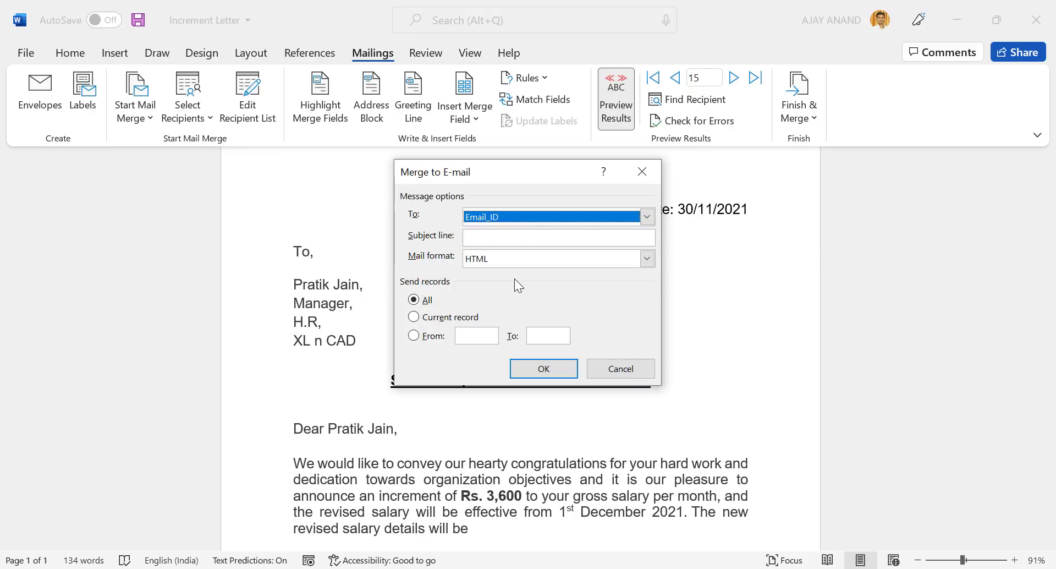
{"action": "left_click", "coordinate": [495, 237]}
{"action": "type", "text": "Increment Letter 2021"}
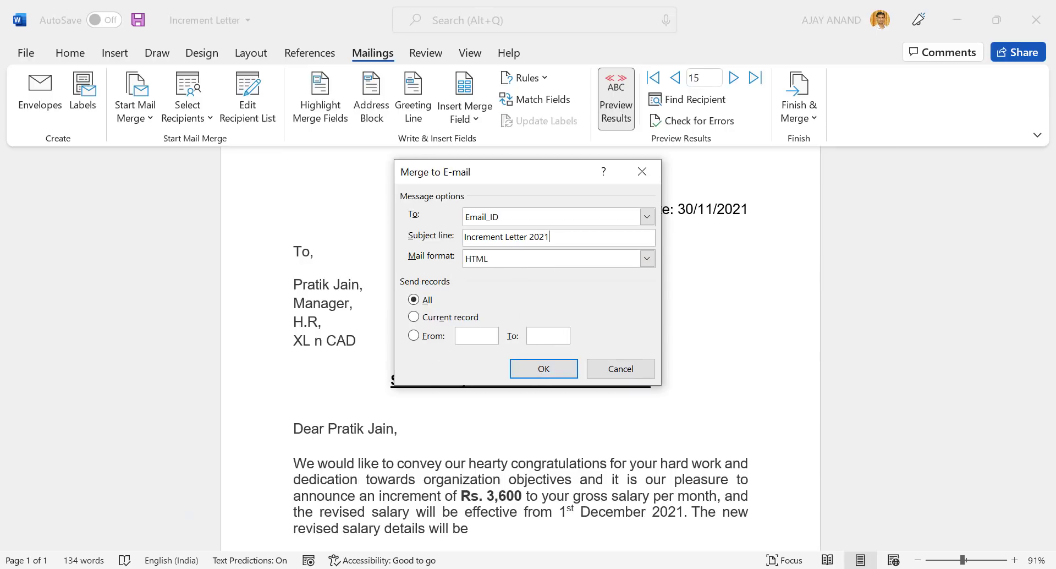
- Check the mail folders in Outlook, return to Word, and run the e-mail merge for all records in HTML format
{"action": "left_click", "coordinate": [253, 529]}
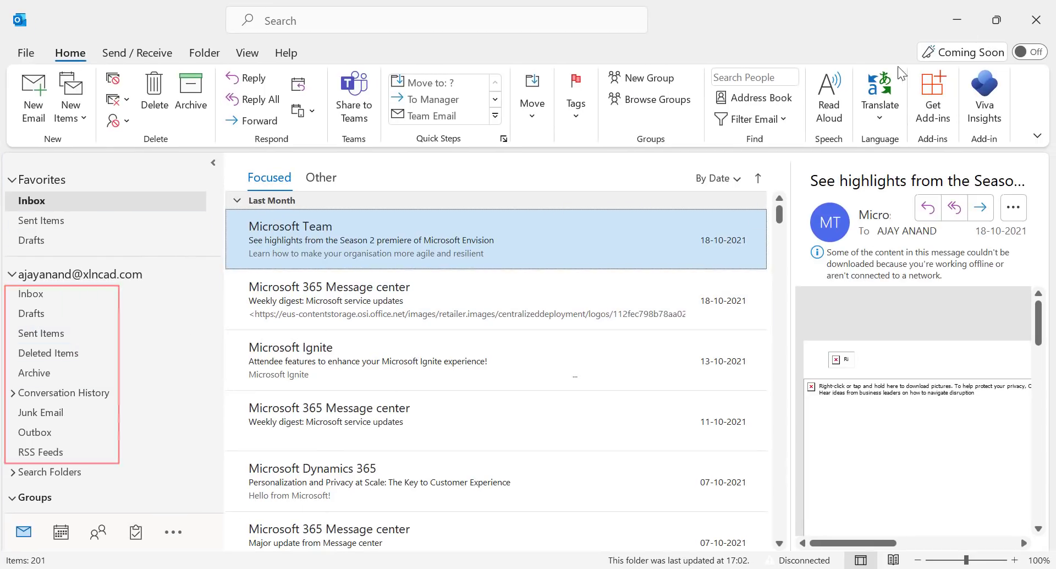
{"action": "left_click", "coordinate": [960, 22]}
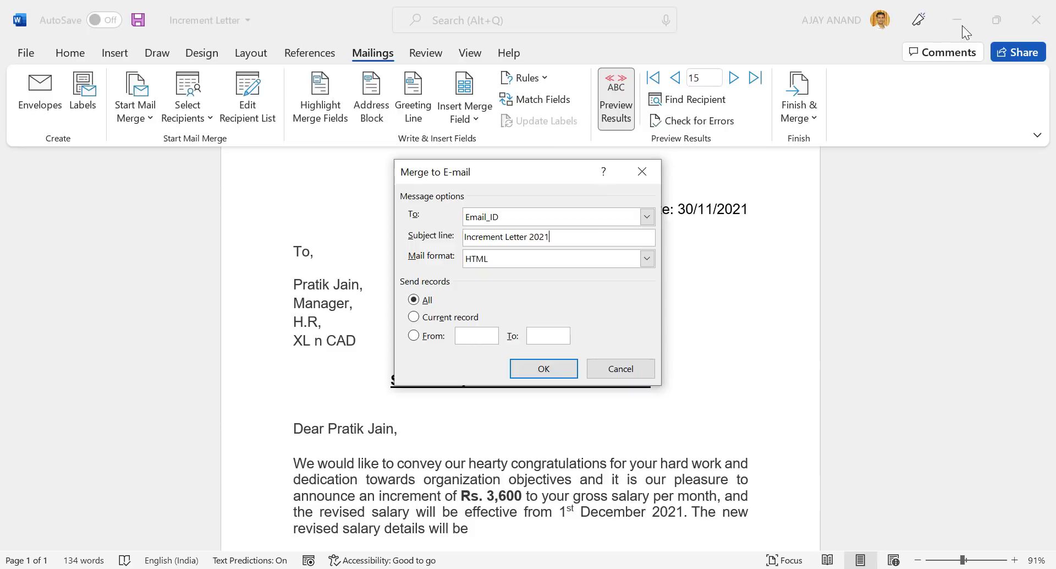
{"action": "left_click", "coordinate": [532, 370]}
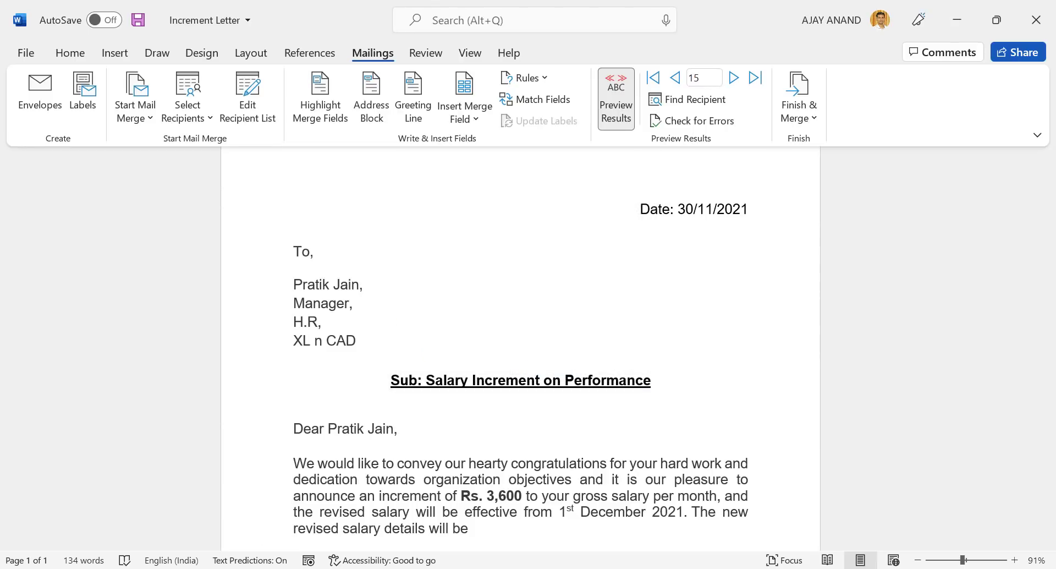
- Switch to Outlook, open the Outbox, and look through the queued Increment Letter 2021 messages
{"action": "left_click", "coordinate": [246, 566]}
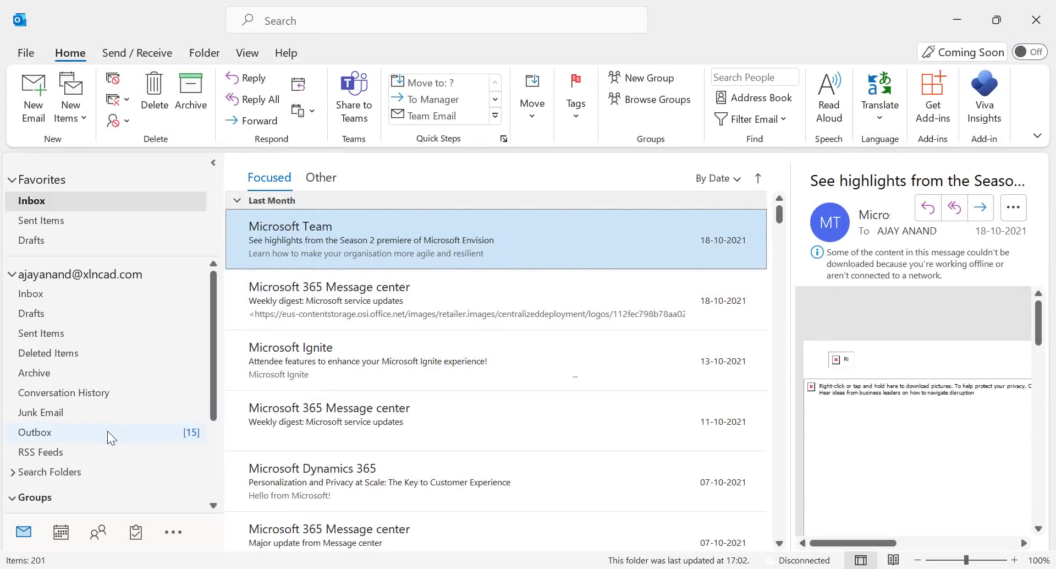
{"action": "left_click", "coordinate": [110, 434]}
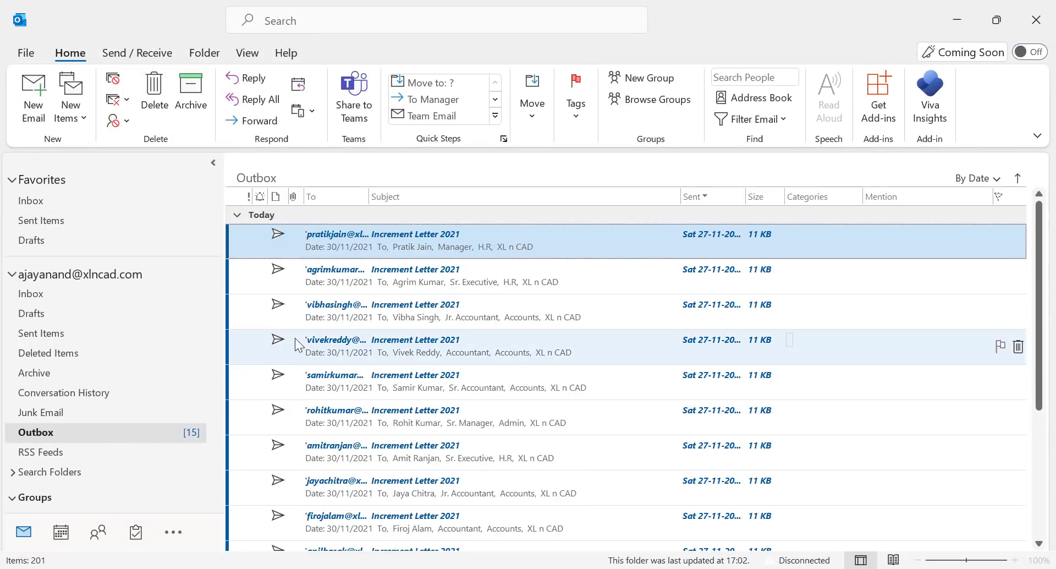
{"action": "scroll", "coordinate": [407, 341], "scroll_direction": "down", "scroll_amount": 3}
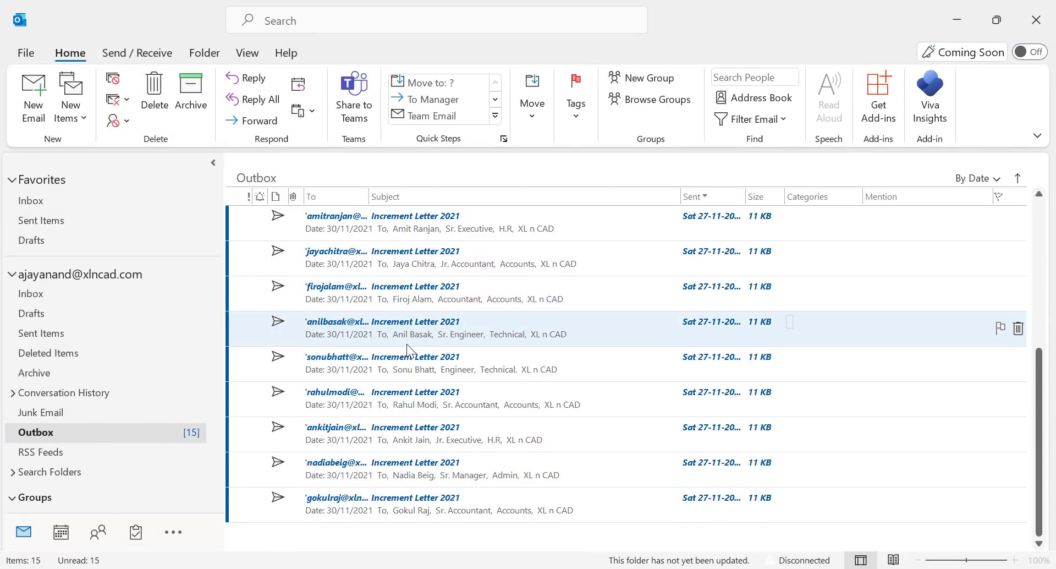
{"action": "scroll", "coordinate": [407, 345], "scroll_direction": "up", "scroll_amount": 3}
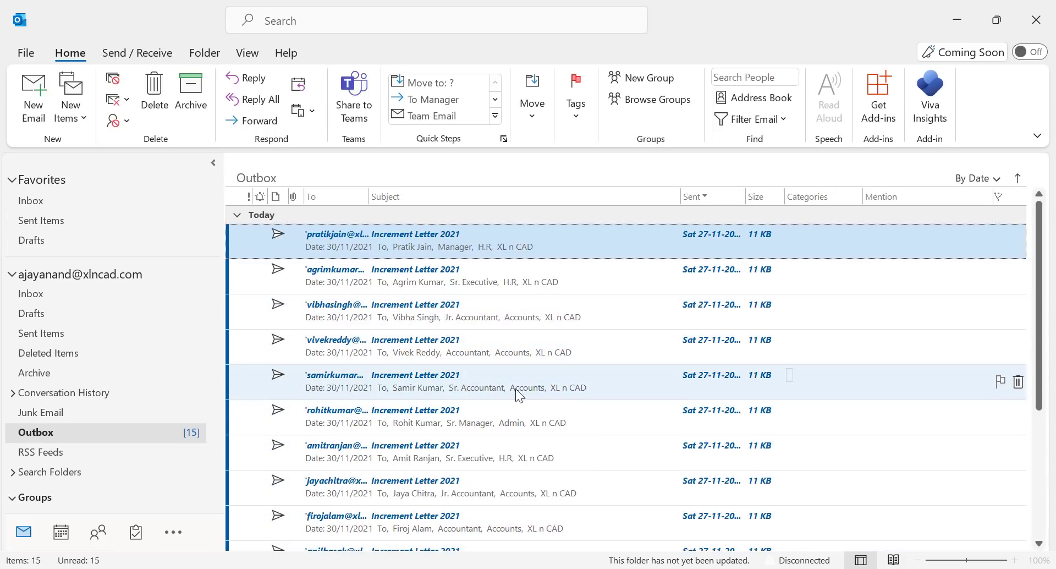
- Open the second queued message, addressed to the H.R Sr. Executive, read through its letter, and close it
{"action": "double_click", "coordinate": [384, 286]}
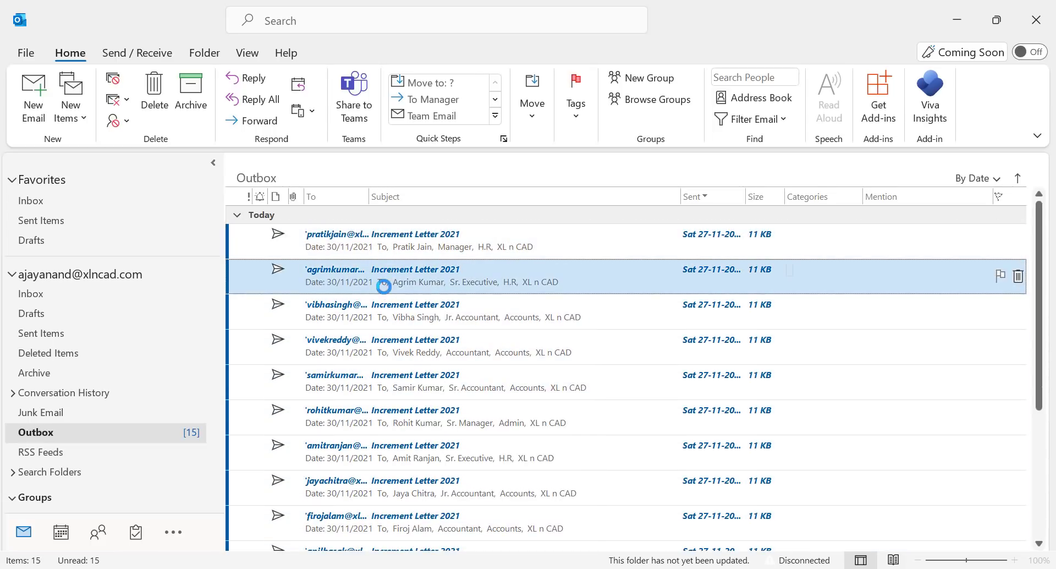
{"action": "scroll", "coordinate": [82, 371], "scroll_direction": "down", "scroll_amount": 3}
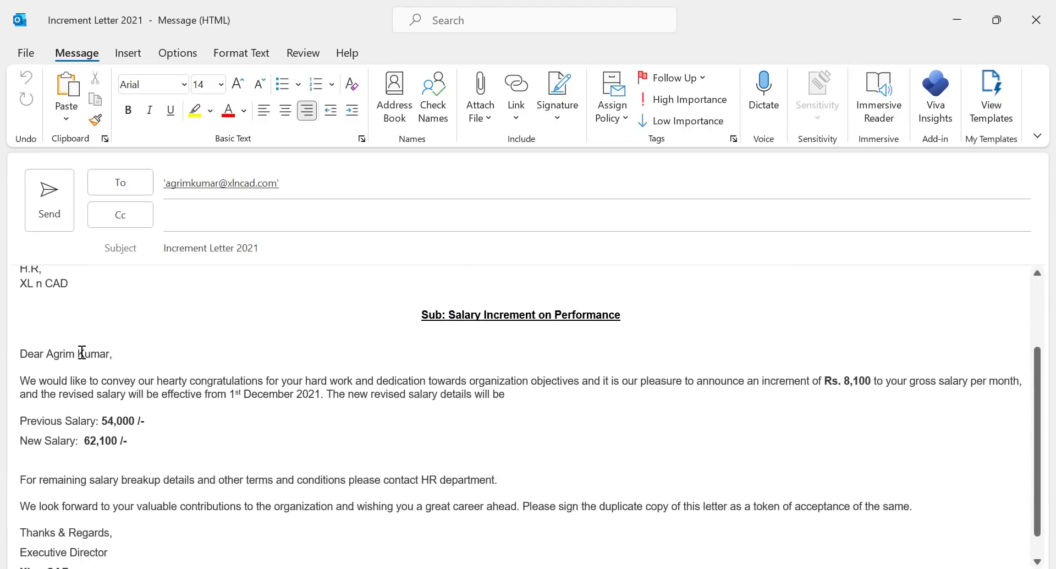
{"action": "scroll", "coordinate": [233, 427], "scroll_direction": "up", "scroll_amount": 3}
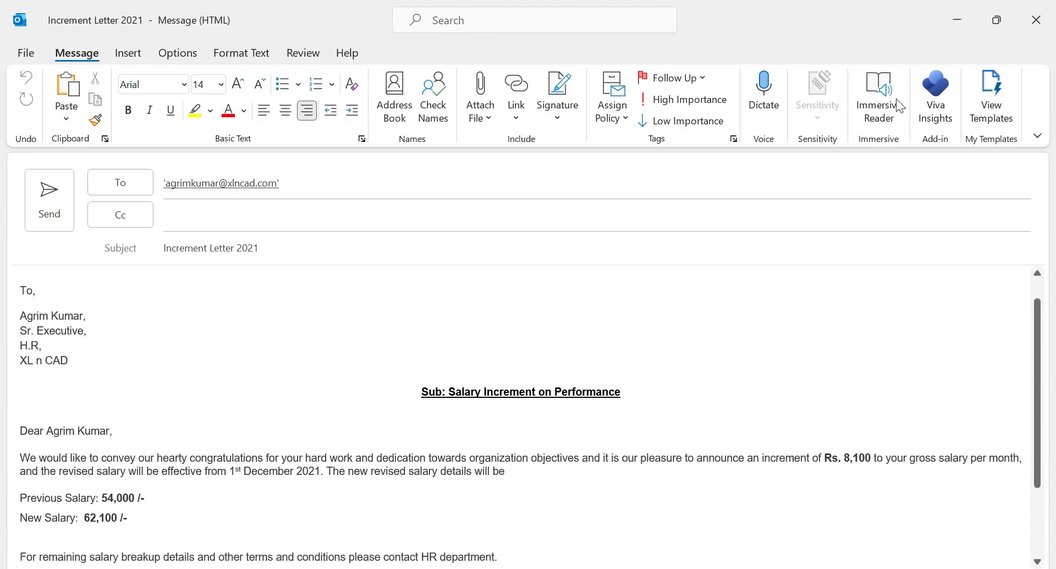
{"action": "left_click", "coordinate": [1027, 24]}
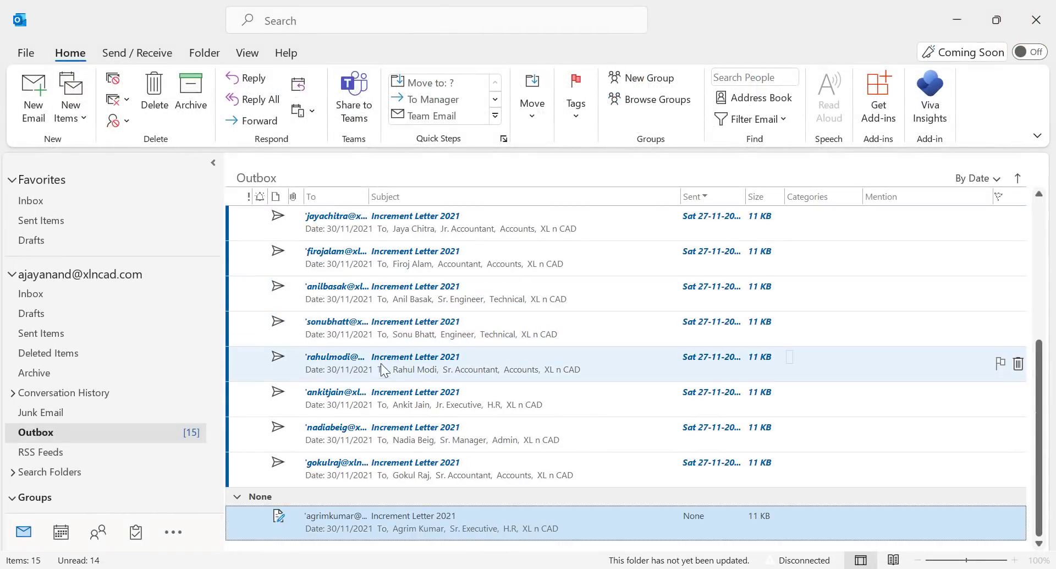
- Open the hovered-row Sr. Accountant's queued message below the Technical engineers, review its letter, close it, and return to the Word document
{"action": "left_click", "coordinate": [370, 361]}
{"action": "double_click", "coordinate": [368, 355]}
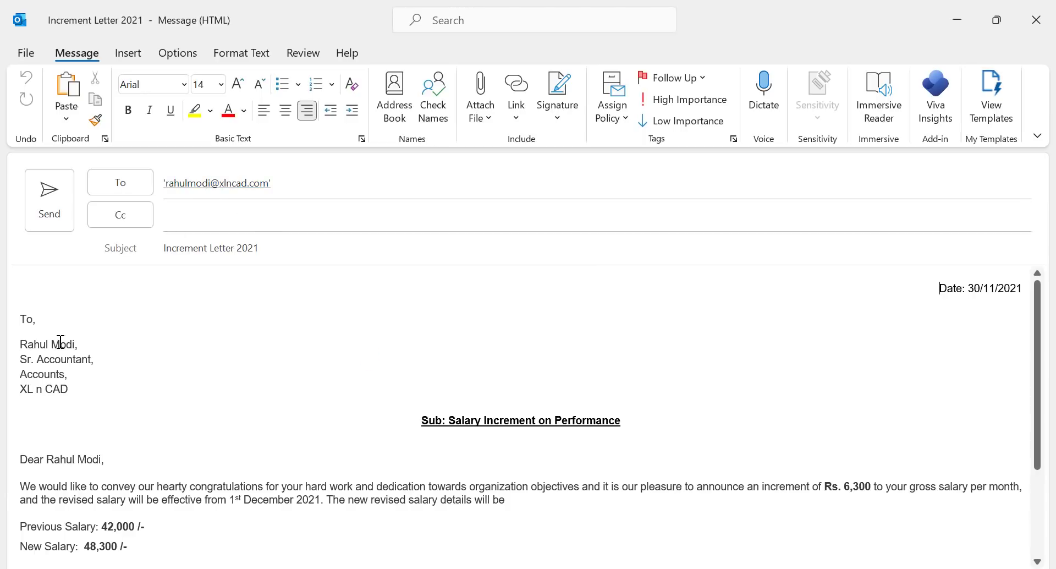
{"action": "scroll", "coordinate": [82, 386], "scroll_direction": "down", "scroll_amount": 2}
{"action": "scroll", "coordinate": [104, 440], "scroll_direction": "down", "scroll_amount": 2}
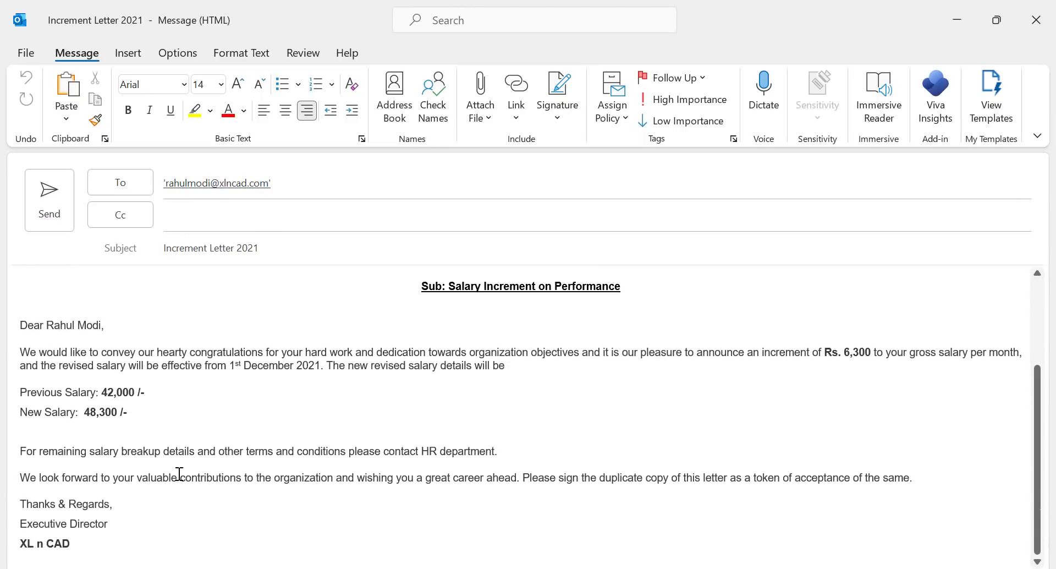
{"action": "scroll", "coordinate": [230, 374], "scroll_direction": "up", "scroll_amount": 3}
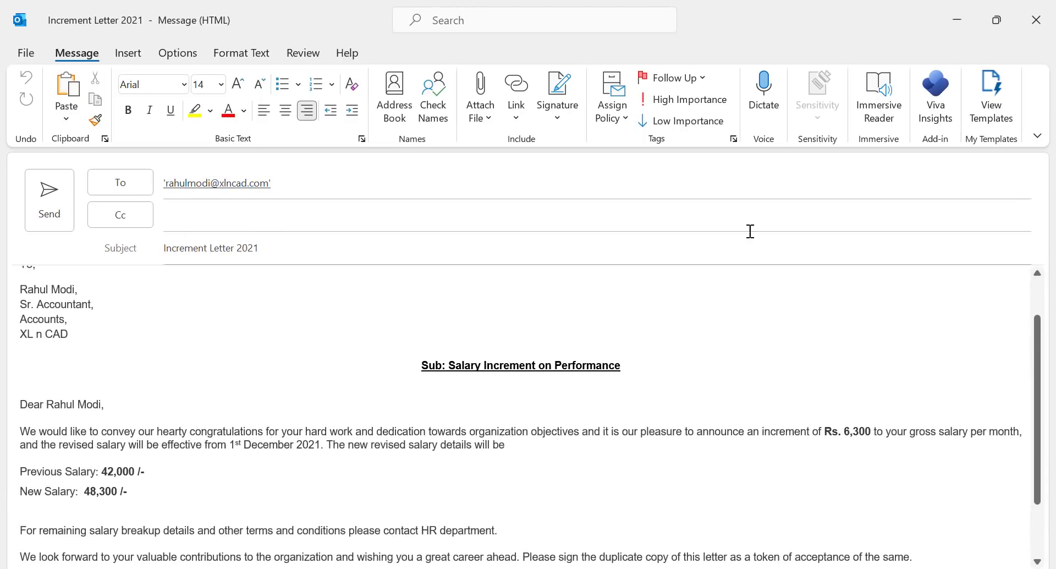
{"action": "left_click", "coordinate": [1037, 20]}
{"action": "left_click", "coordinate": [956, 18]}
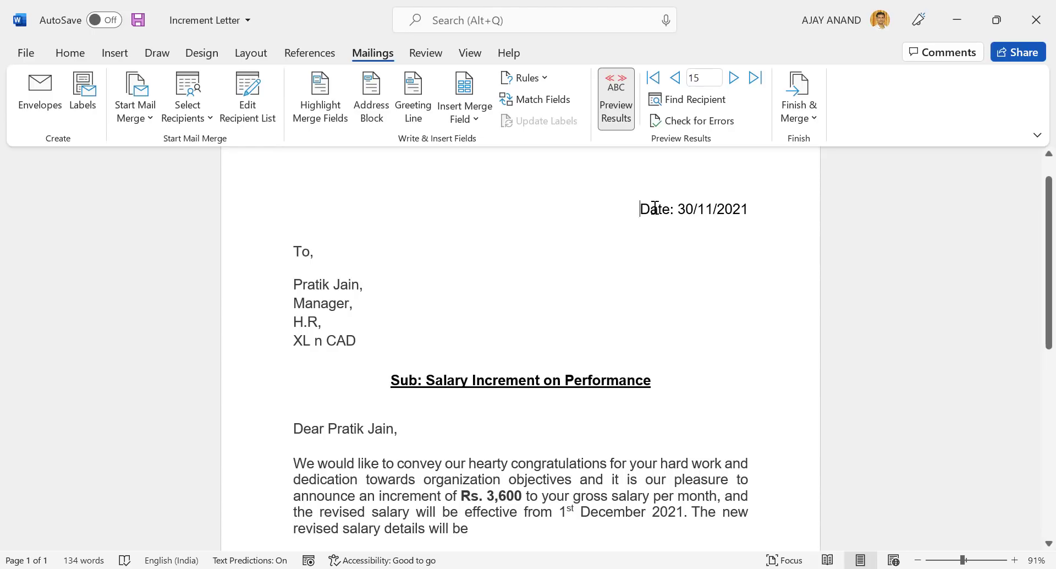
- Start creating a style named Date_Temp from the formatting of the letter's date line
{"action": "left_click_drag", "start_coordinate": [651, 205], "coordinate": [759, 203]}
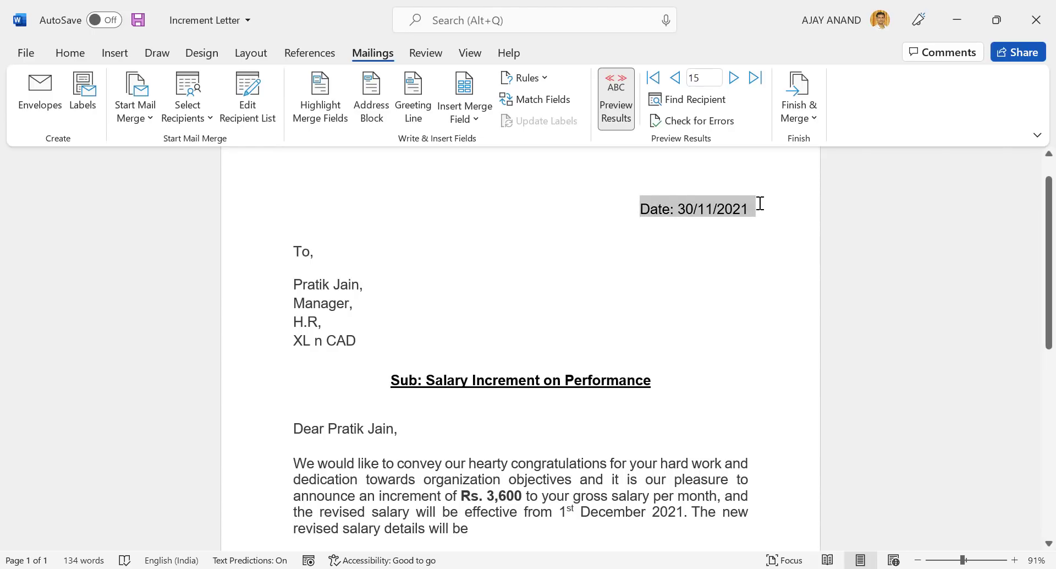
{"action": "left_click", "coordinate": [83, 55]}
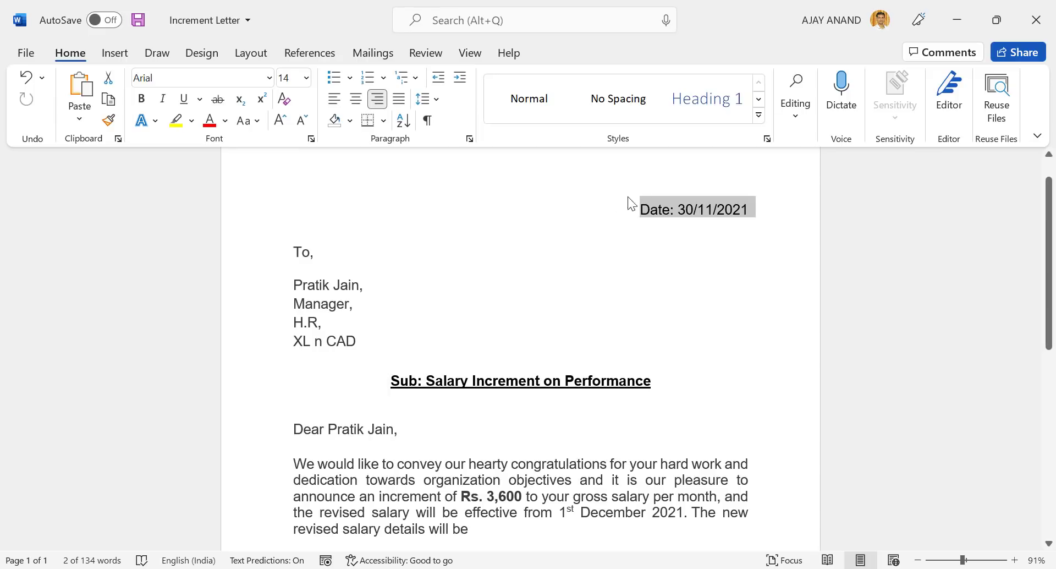
{"action": "left_click", "coordinate": [758, 115]}
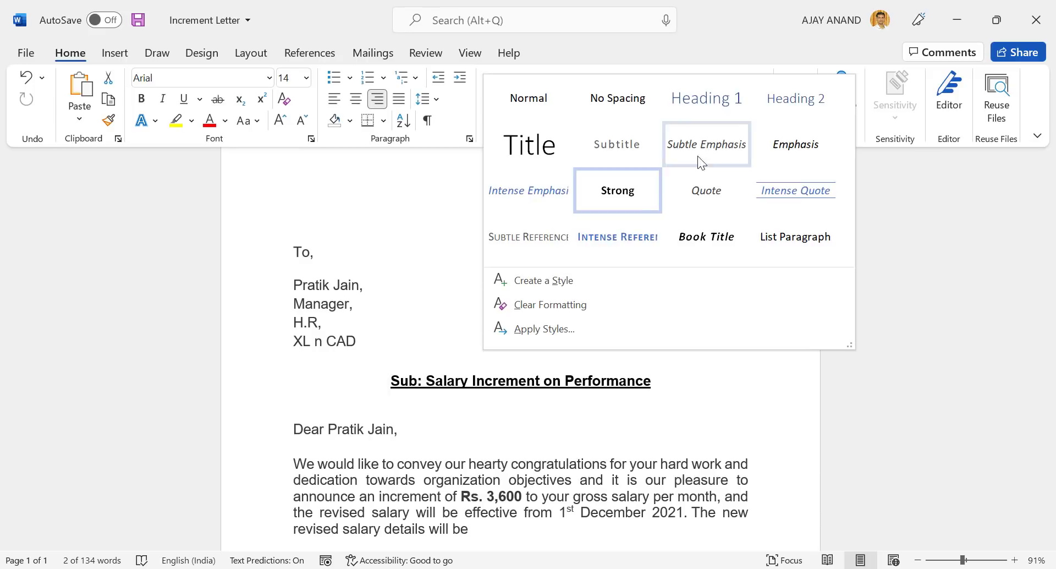
{"action": "left_click", "coordinate": [556, 282]}
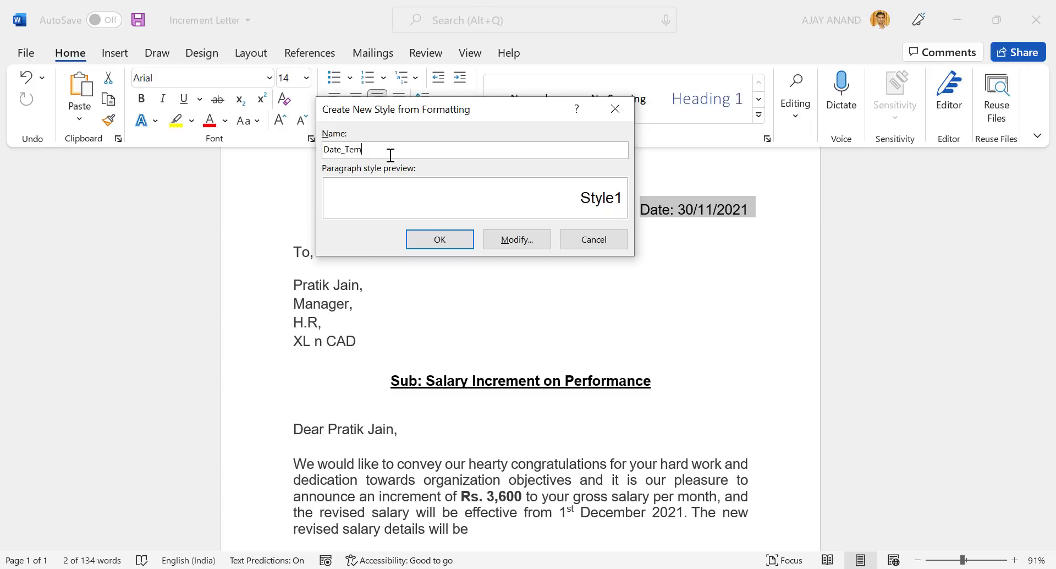
- Base the Date_Temp style on Heading 1, save the style, and deselect the date line
{"action": "left_click", "coordinate": [510, 239]}
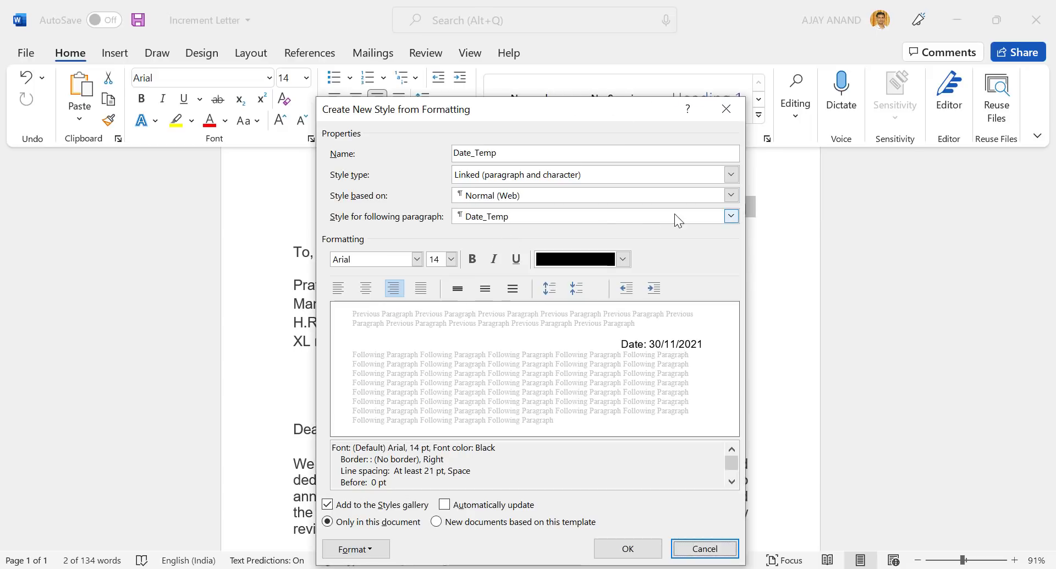
{"action": "left_click", "coordinate": [731, 195]}
{"action": "scroll", "coordinate": [652, 236], "scroll_direction": "up", "scroll_amount": 3}
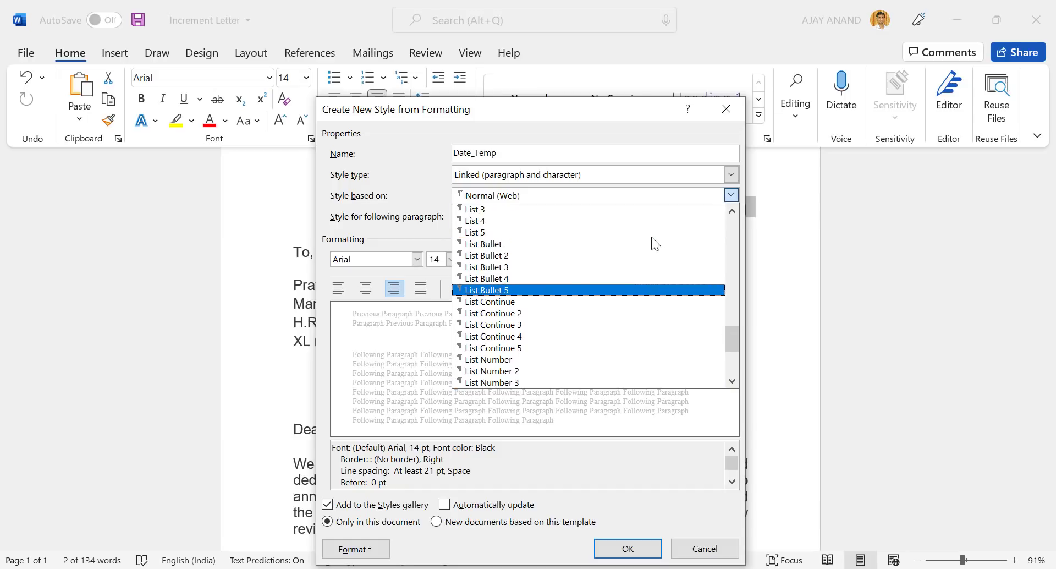
{"action": "left_click_drag", "start_coordinate": [733, 334], "coordinate": [738, 195]}
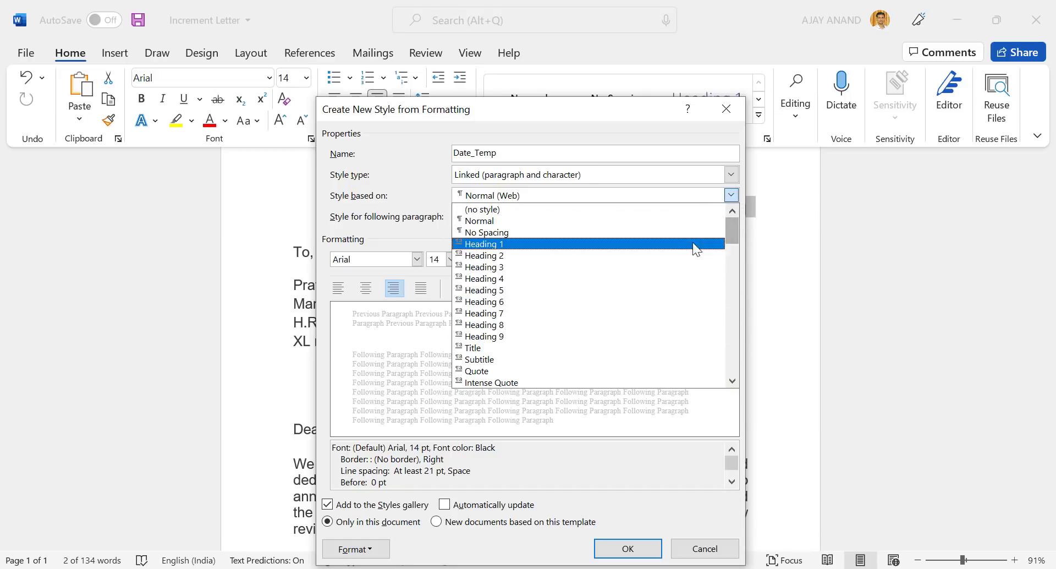
{"action": "left_click", "coordinate": [546, 245]}
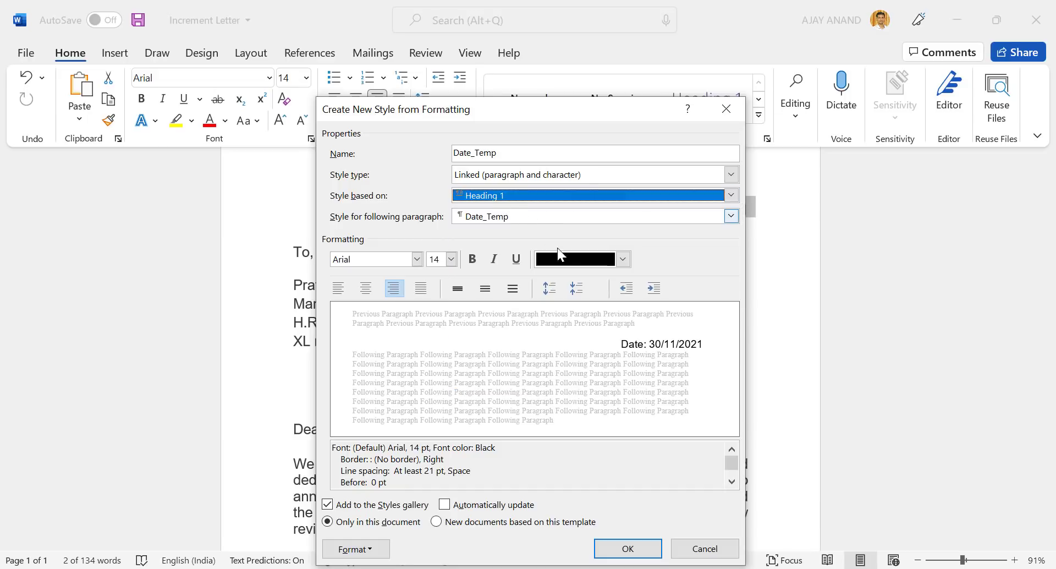
{"action": "left_click", "coordinate": [626, 548]}
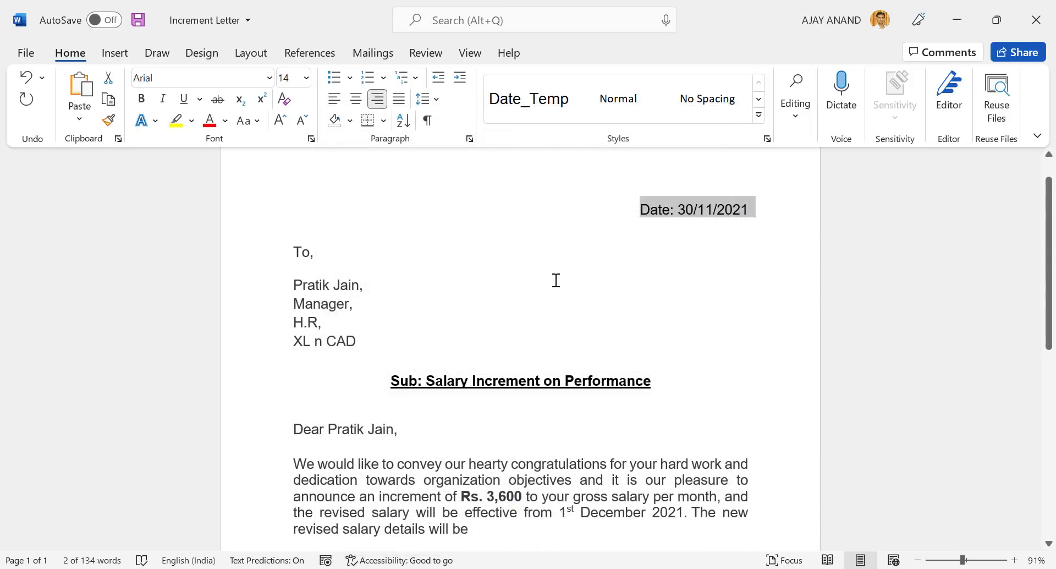
{"action": "left_click", "coordinate": [496, 262]}
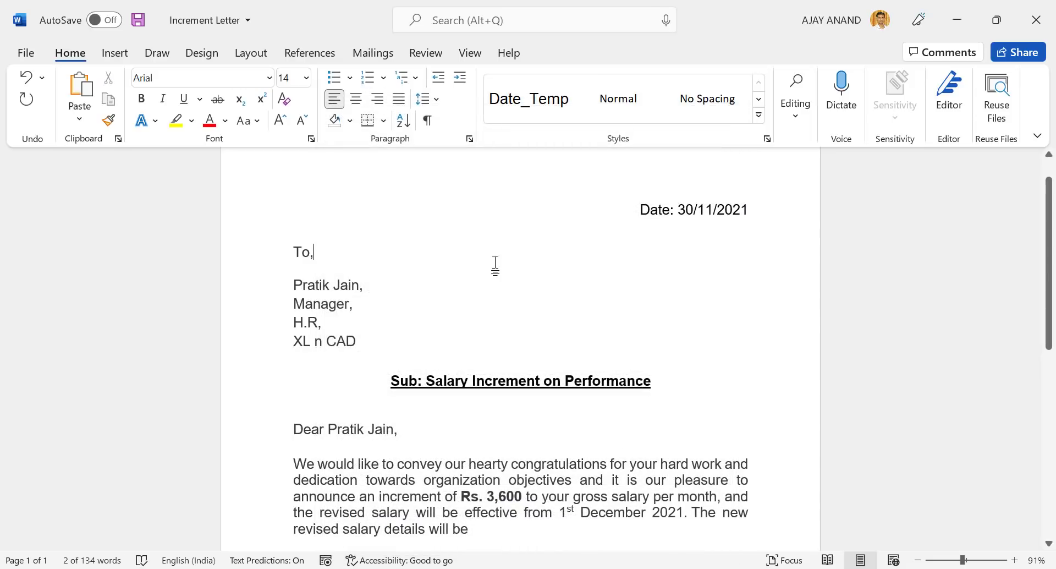
- Merge all records into a new document of individual editable letters
{"action": "left_click", "coordinate": [374, 53]}
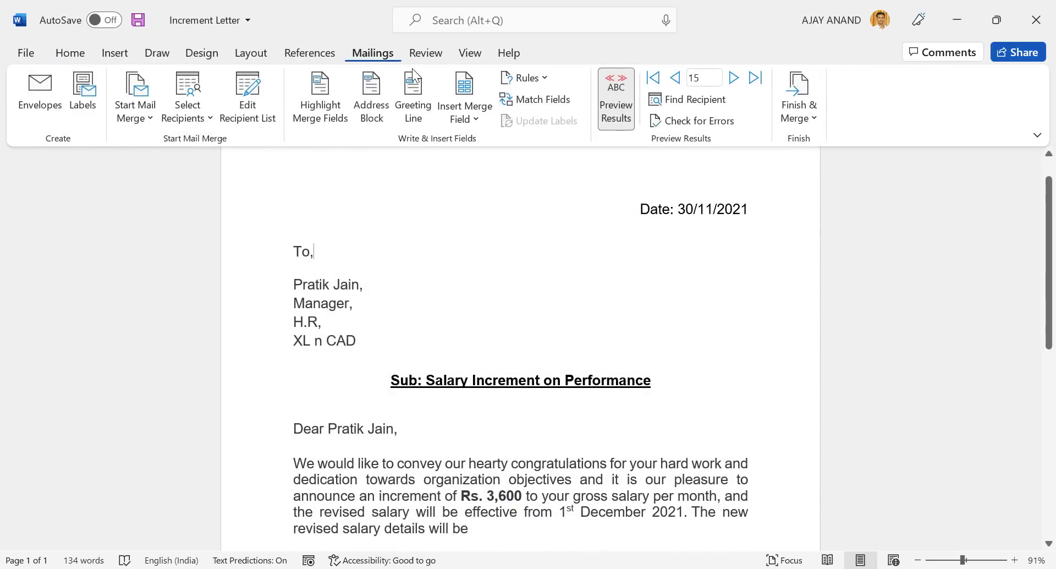
{"action": "left_click", "coordinate": [809, 121]}
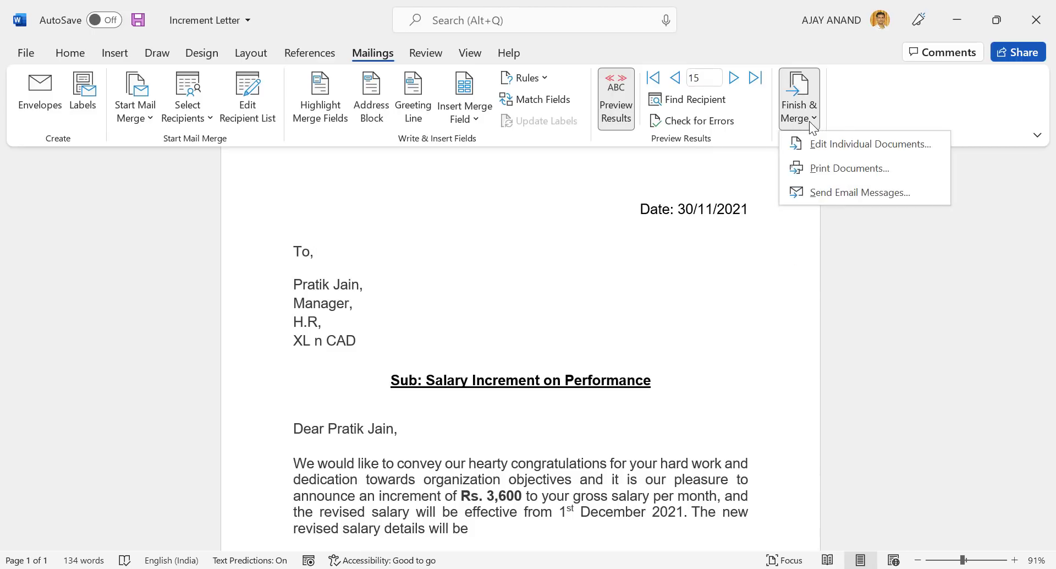
{"action": "left_click", "coordinate": [832, 157]}
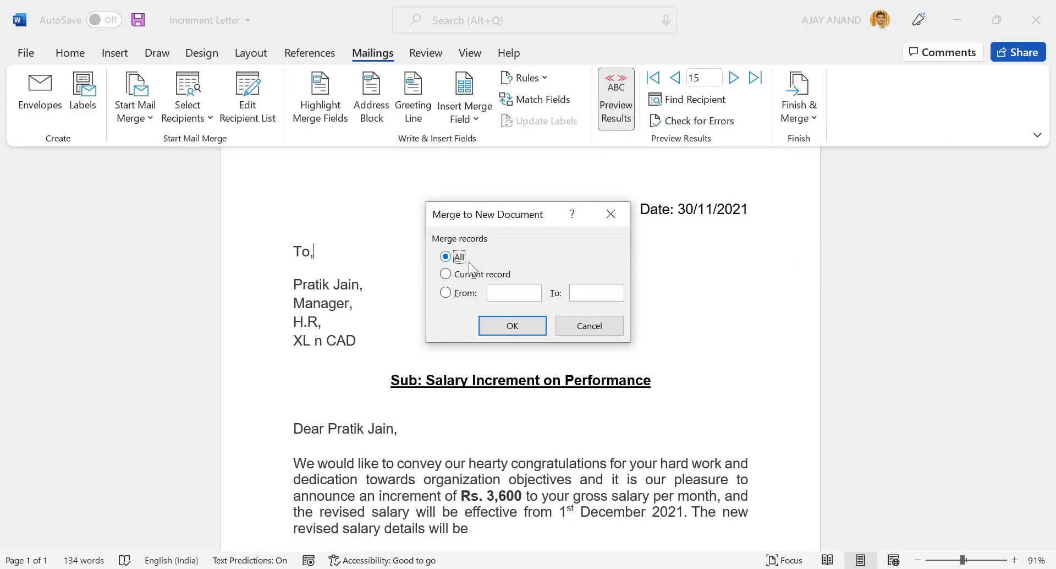
{"action": "left_click", "coordinate": [516, 328]}
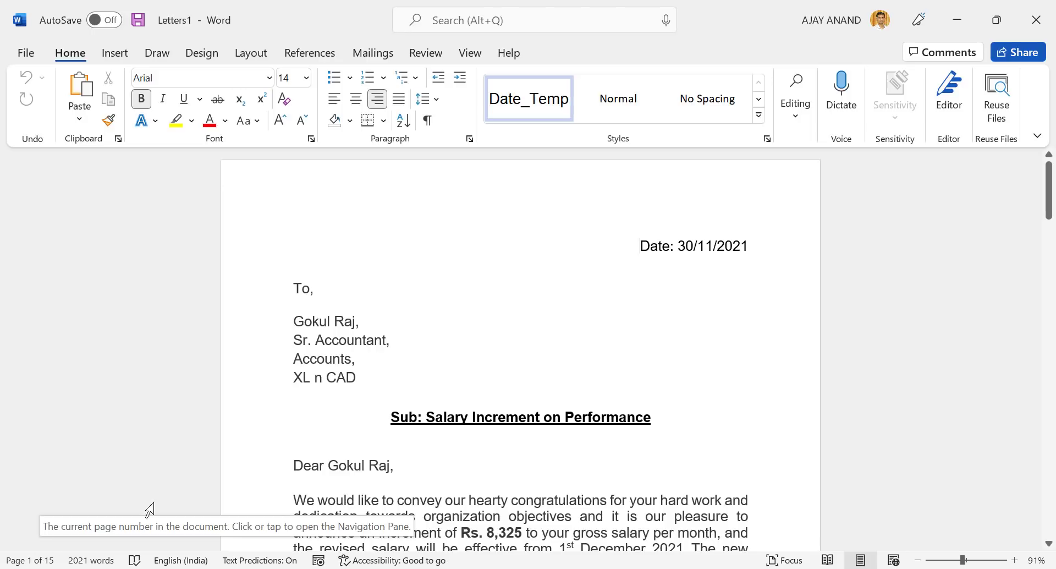
- Examine the merged salary increment letters across several pages, checking each recipient's details, increment amount and new salary
{"action": "left_click", "coordinate": [918, 559]}
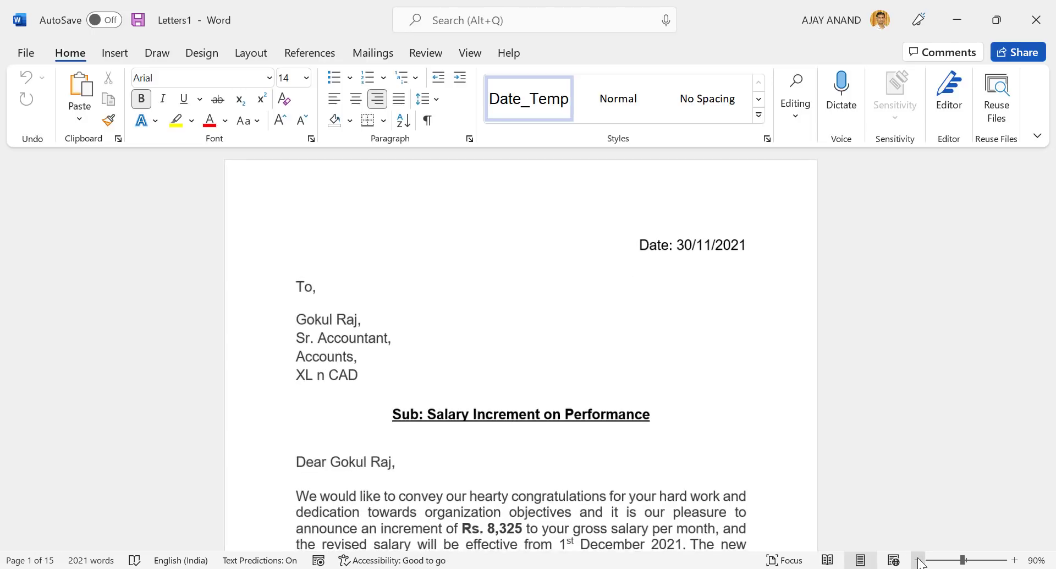
{"action": "left_click", "coordinate": [918, 559]}
{"action": "left_click", "coordinate": [918, 559]}
{"action": "left_click", "coordinate": [918, 559]}
{"action": "left_click", "coordinate": [918, 559]}
{"action": "left_click", "coordinate": [918, 559]}
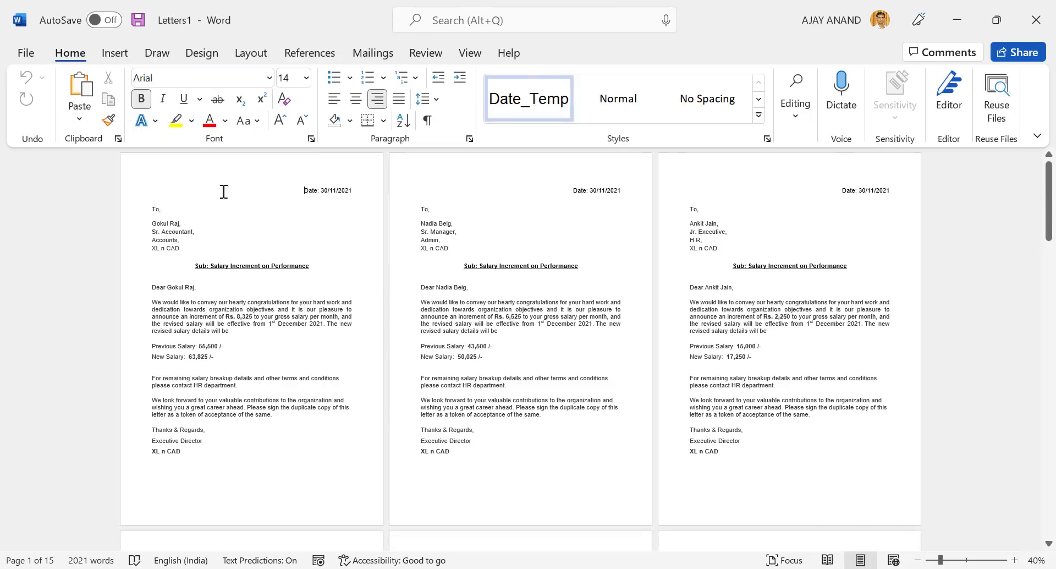
{"action": "scroll", "coordinate": [447, 238], "scroll_direction": "down", "scroll_amount": 3}
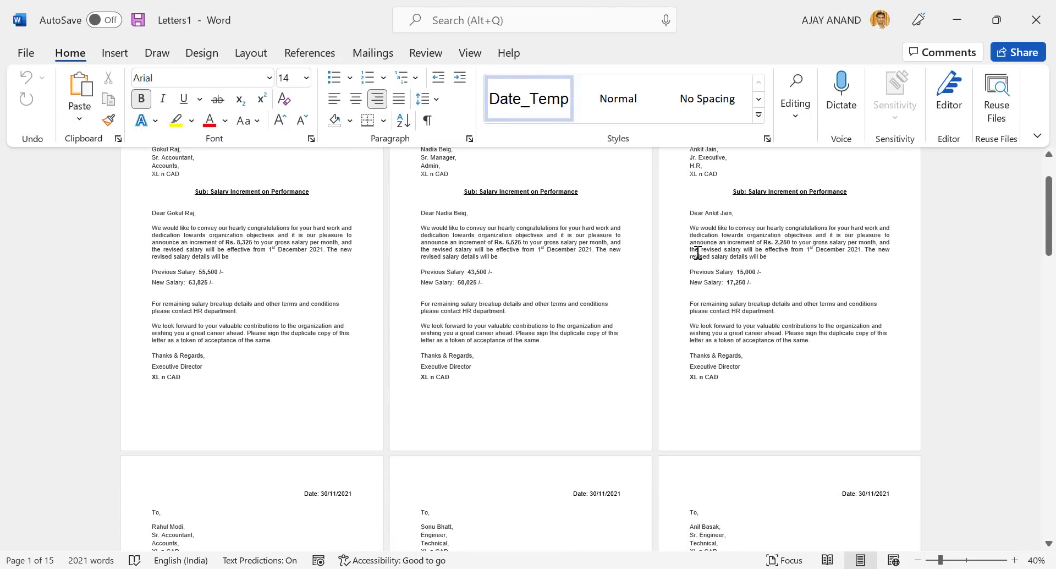
{"action": "scroll", "coordinate": [783, 225], "scroll_direction": "up", "scroll_amount": 3}
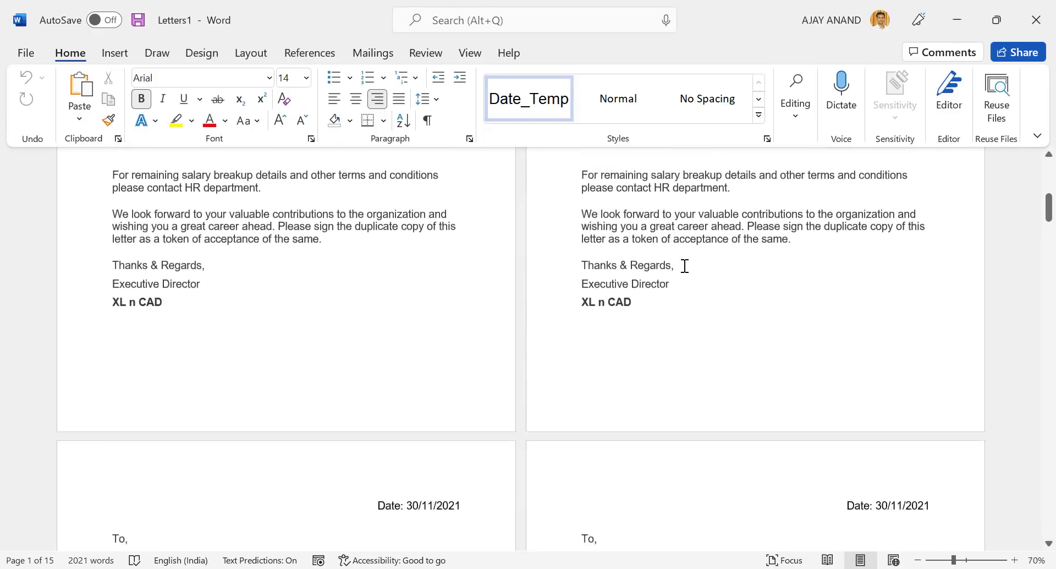
{"action": "scroll", "coordinate": [683, 275], "scroll_direction": "up", "scroll_amount": 3}
{"action": "scroll", "coordinate": [673, 289], "scroll_direction": "down", "scroll_amount": 6}
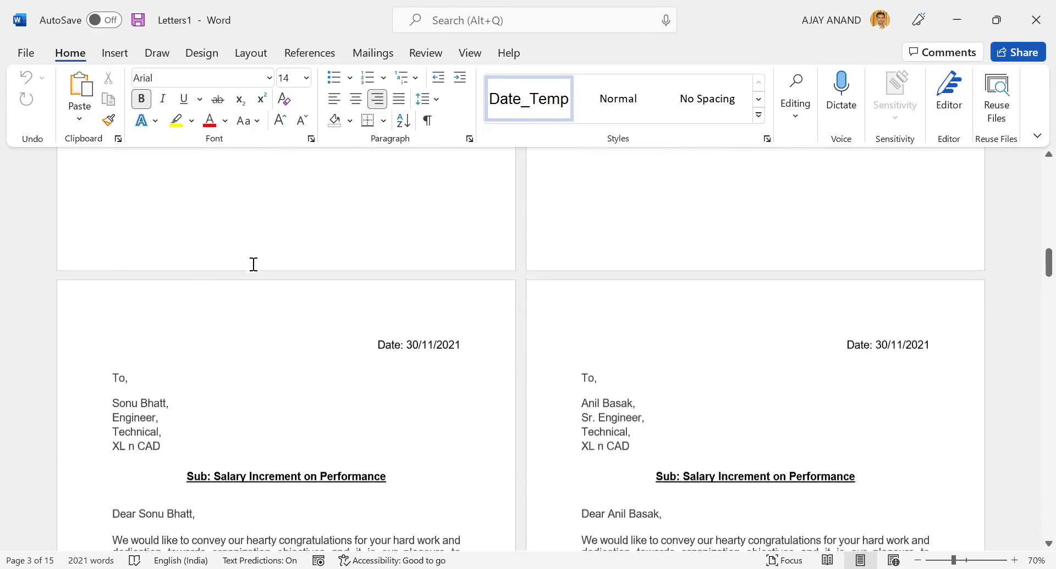
{"action": "scroll", "coordinate": [254, 264], "scroll_direction": "down", "scroll_amount": 10}
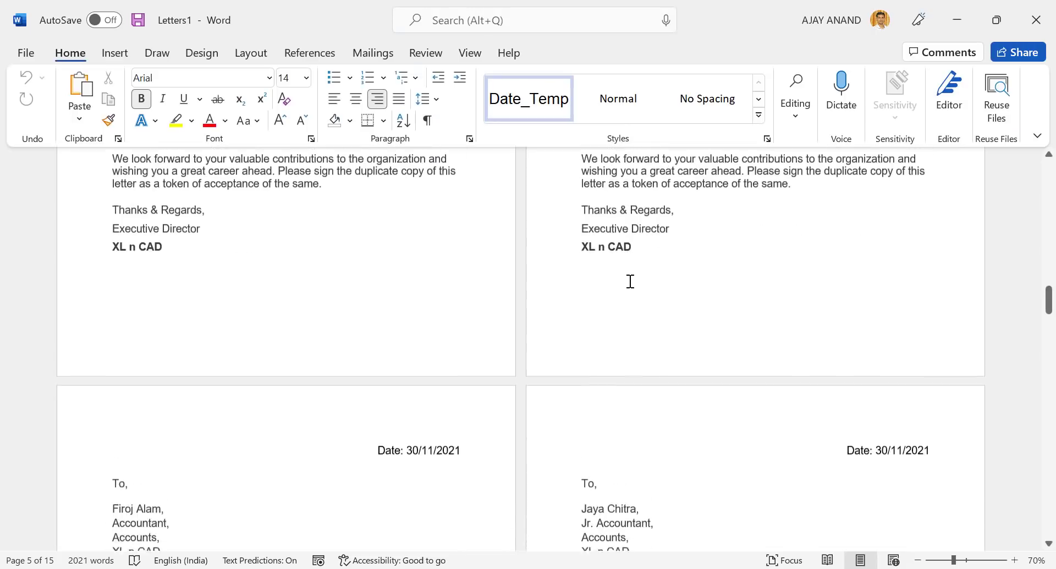
{"action": "scroll", "coordinate": [631, 281], "scroll_direction": "down", "scroll_amount": 8}
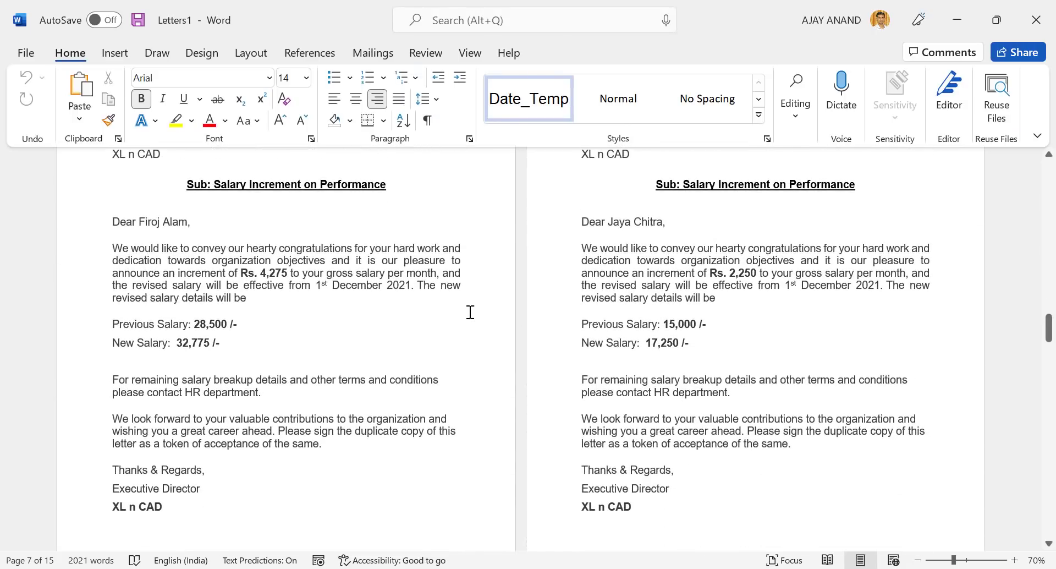
{"action": "scroll", "coordinate": [470, 312], "scroll_direction": "up", "scroll_amount": 12}
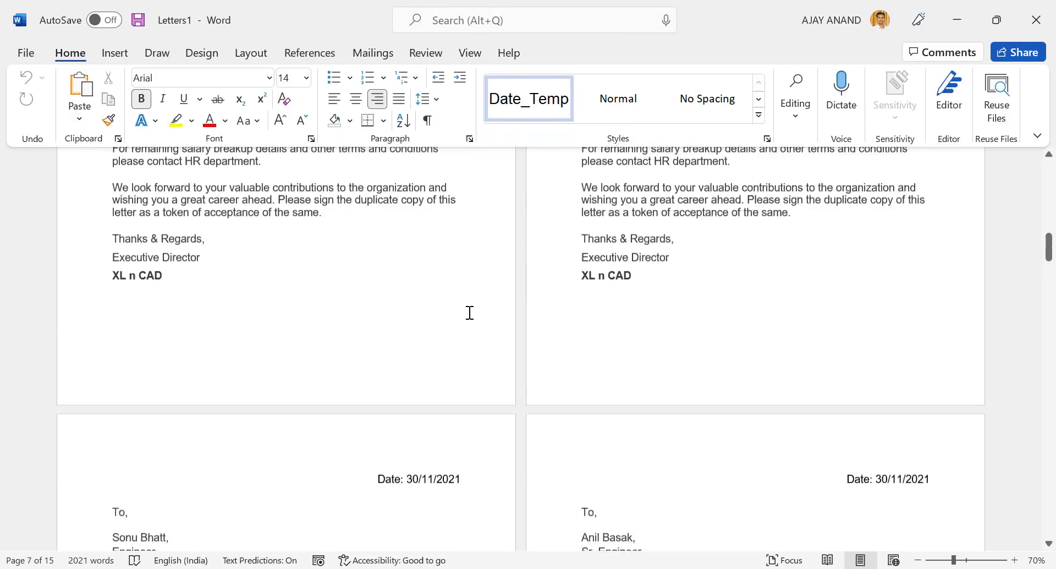
{"action": "scroll", "coordinate": [470, 312], "scroll_direction": "up", "scroll_amount": 15}
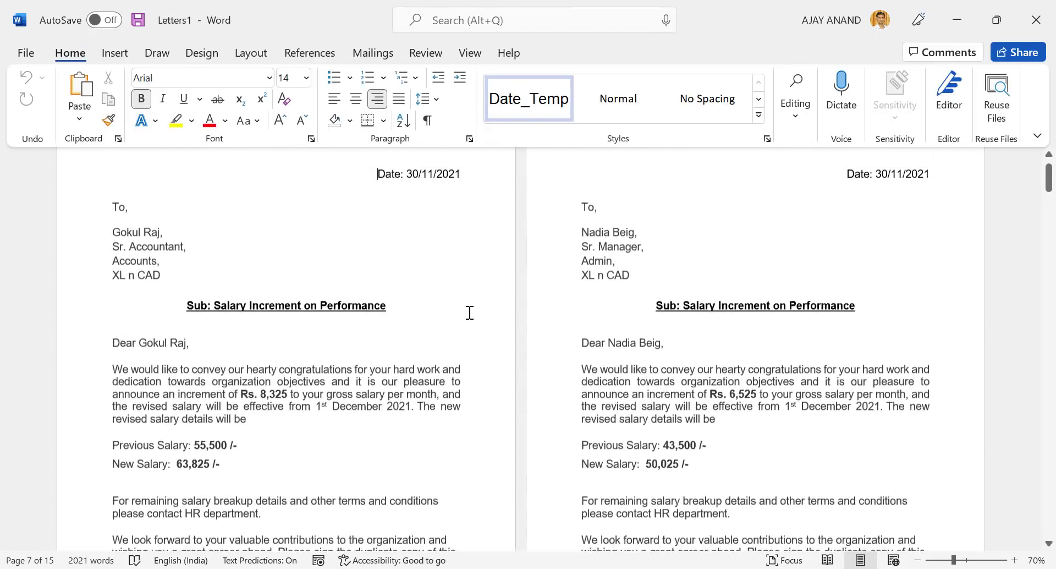
{"action": "scroll", "coordinate": [470, 312], "scroll_direction": "up", "scroll_amount": 1}
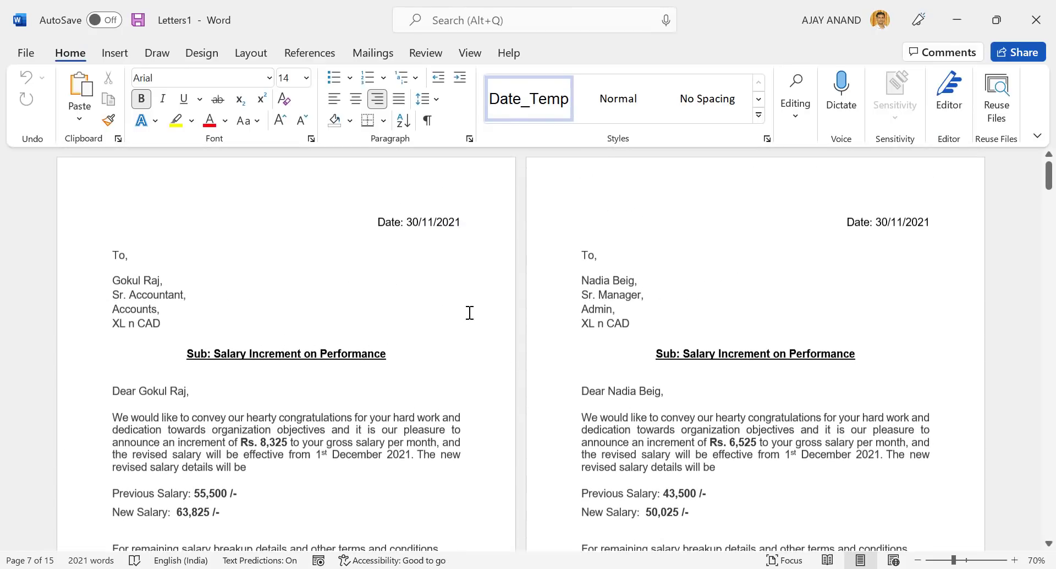
- Create subdocuments from the entire merged letters document in Outline view
{"action": "left_click", "coordinate": [473, 55]}
{"action": "left_click", "coordinate": [164, 78]}
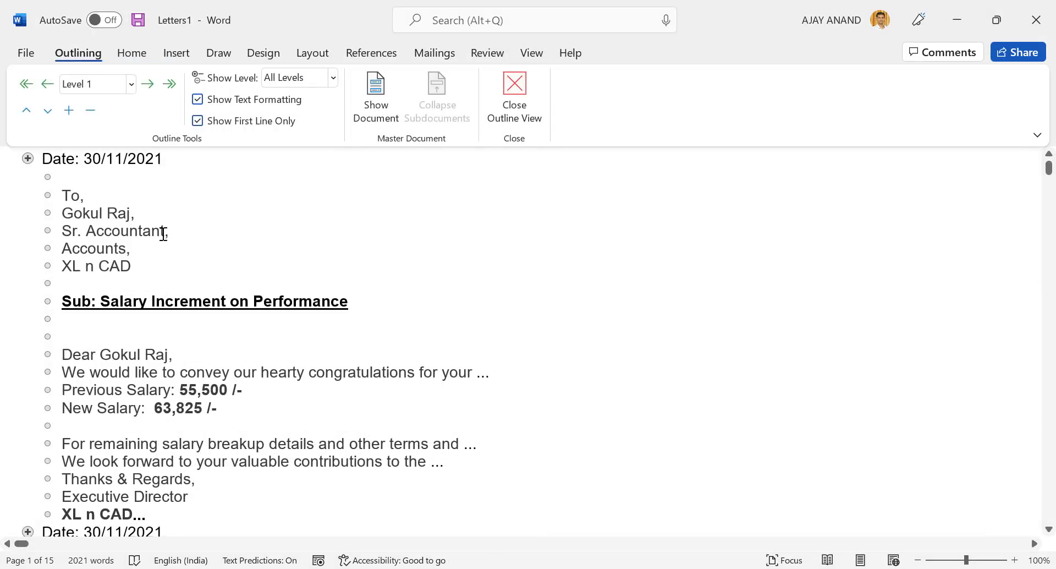
{"action": "left_click", "coordinate": [198, 221]}
{"action": "key", "text": "ctrl+a"}
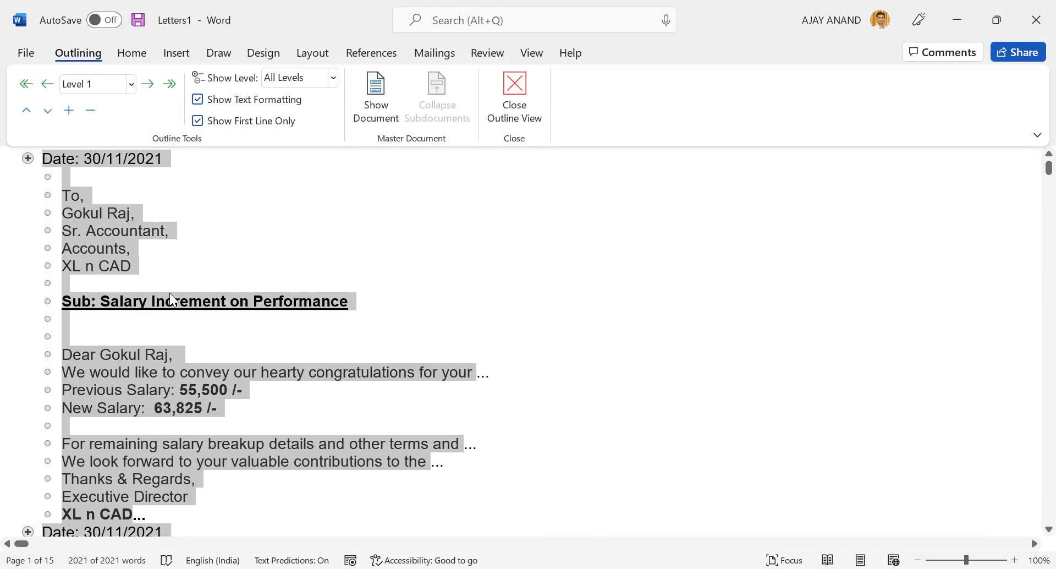
{"action": "left_click", "coordinate": [382, 122]}
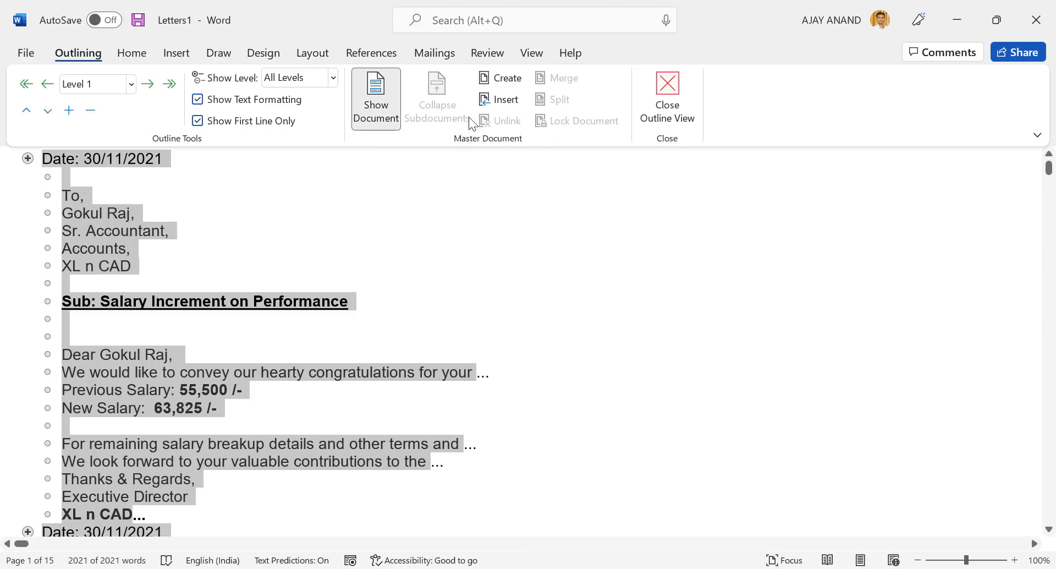
{"action": "left_click", "coordinate": [514, 81]}
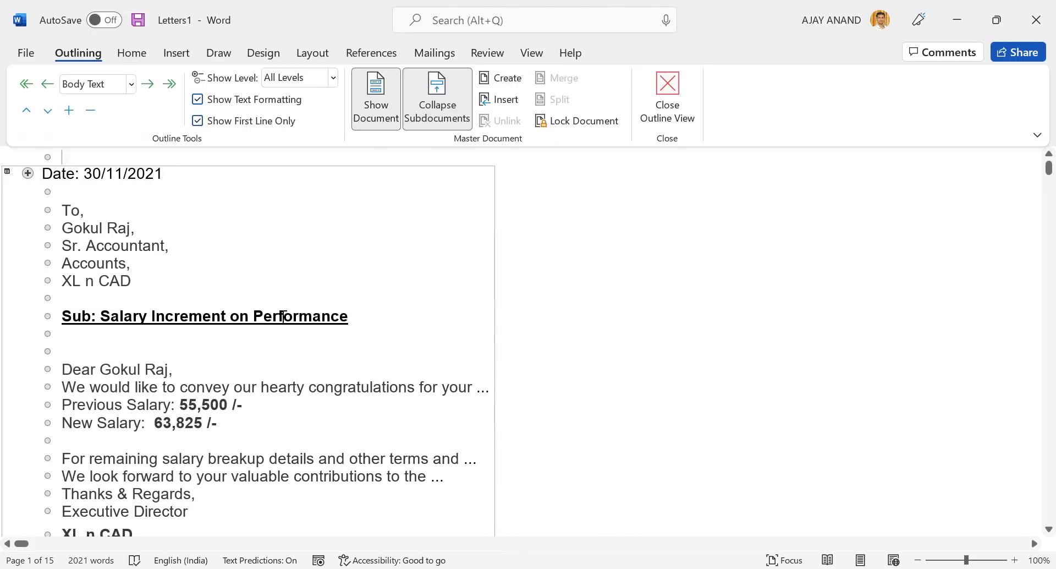
{"action": "scroll", "coordinate": [167, 359], "scroll_direction": "down", "scroll_amount": 4}
- Save the master document as Date1, a Word Document, in the Mail Merge folder on the Desktop
{"action": "left_click", "coordinate": [30, 54]}
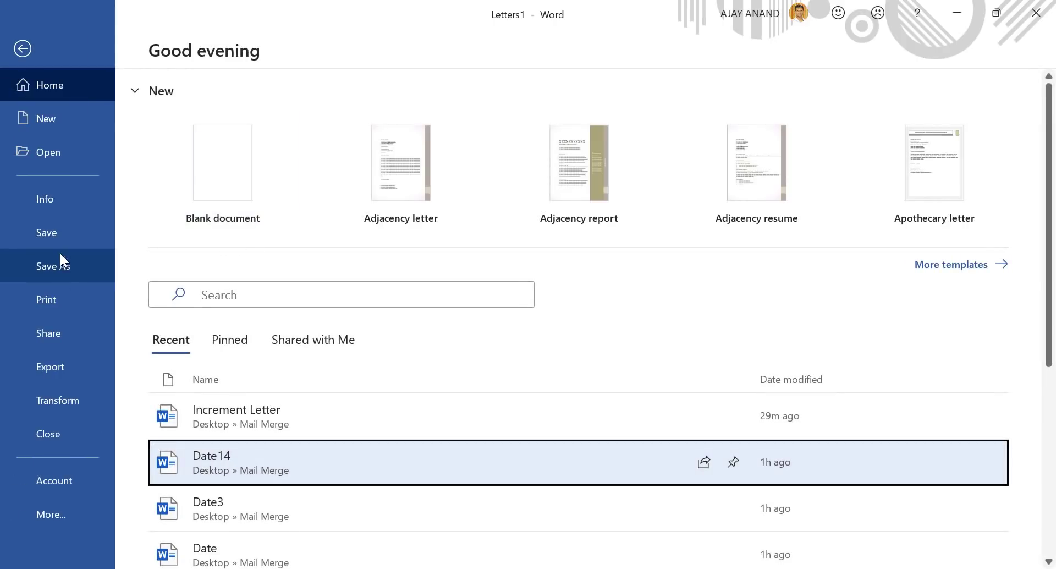
{"action": "left_click", "coordinate": [72, 267]}
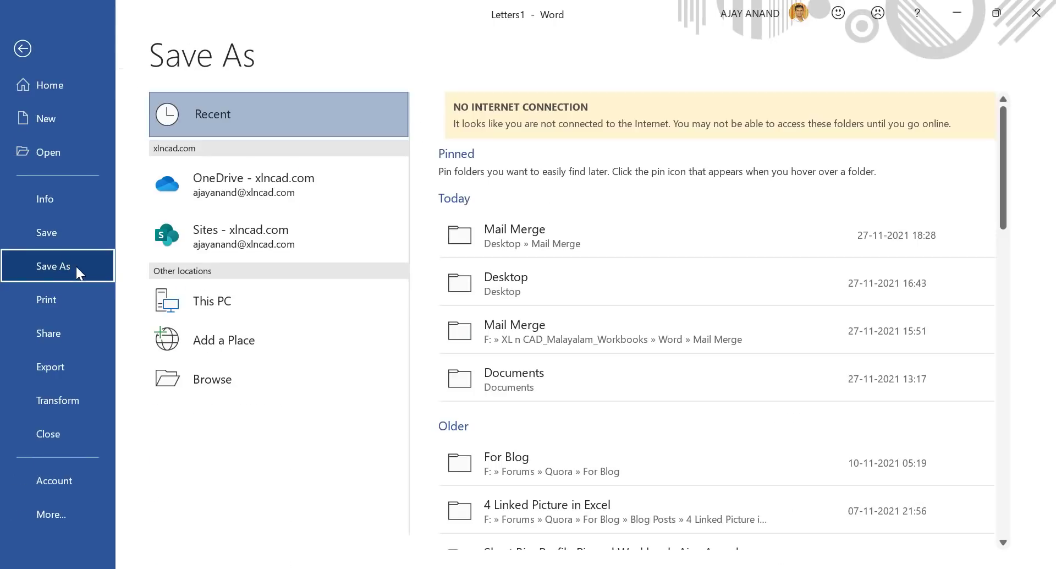
{"action": "left_click", "coordinate": [278, 374]}
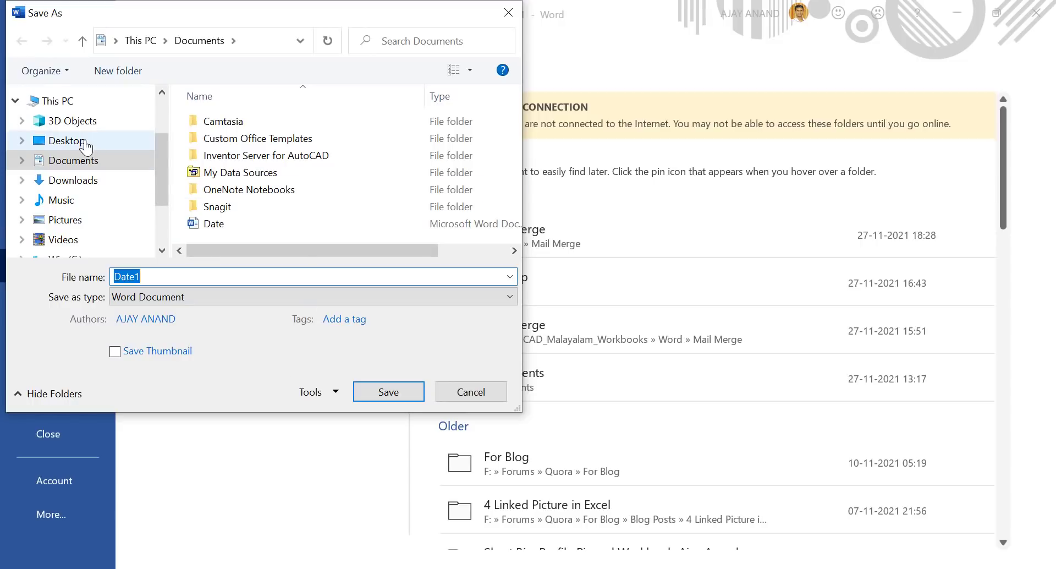
{"action": "left_click", "coordinate": [64, 140]}
{"action": "double_click", "coordinate": [250, 163]}
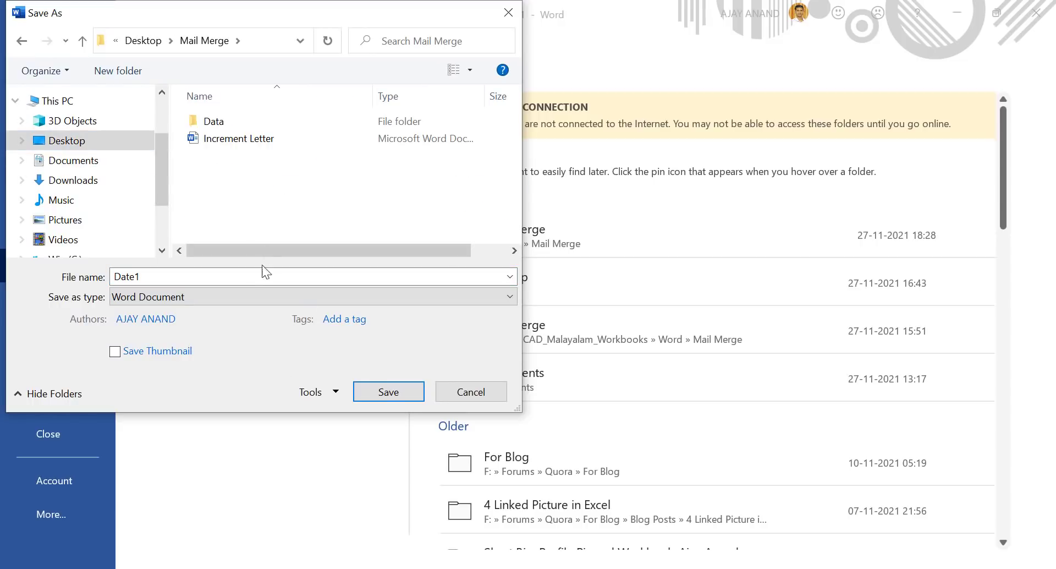
{"action": "left_click", "coordinate": [395, 392]}
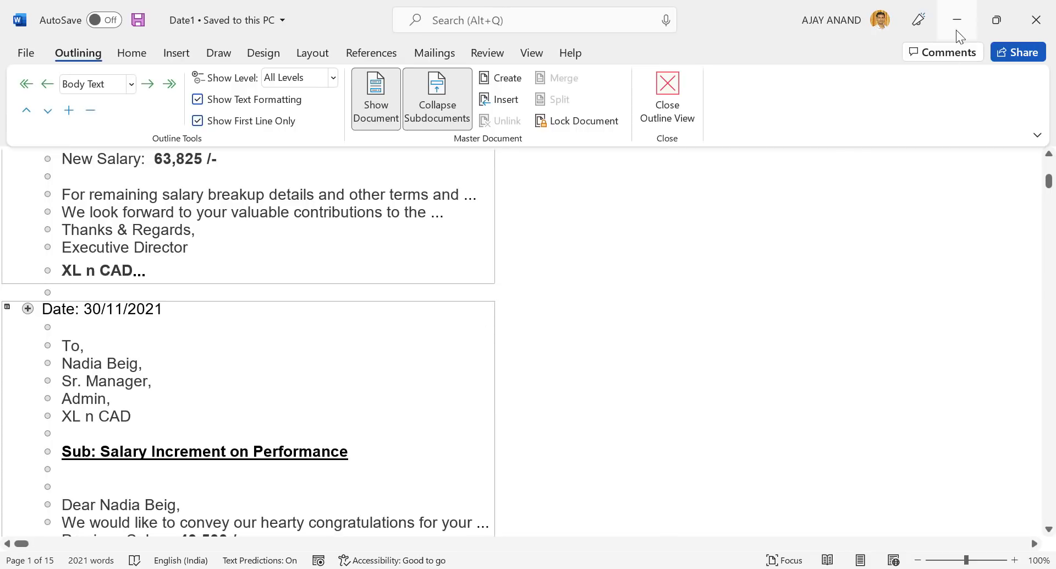
- Switch to the Mail Merge folder in File Explorer, open the Date document to review its letter, and close it
{"action": "left_click", "coordinate": [958, 21]}
{"action": "left_click", "coordinate": [958, 21]}
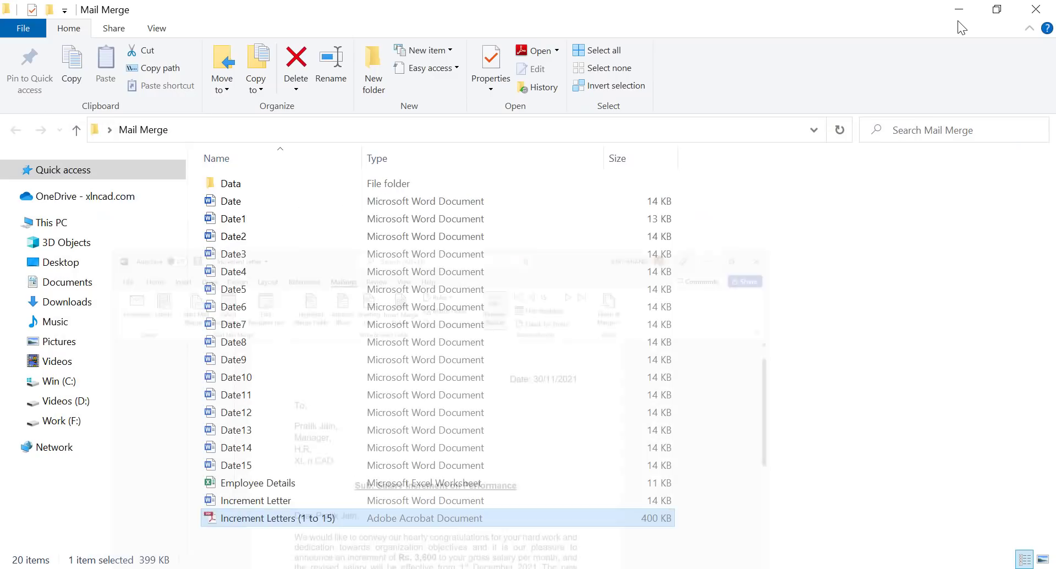
{"action": "left_click", "coordinate": [254, 200]}
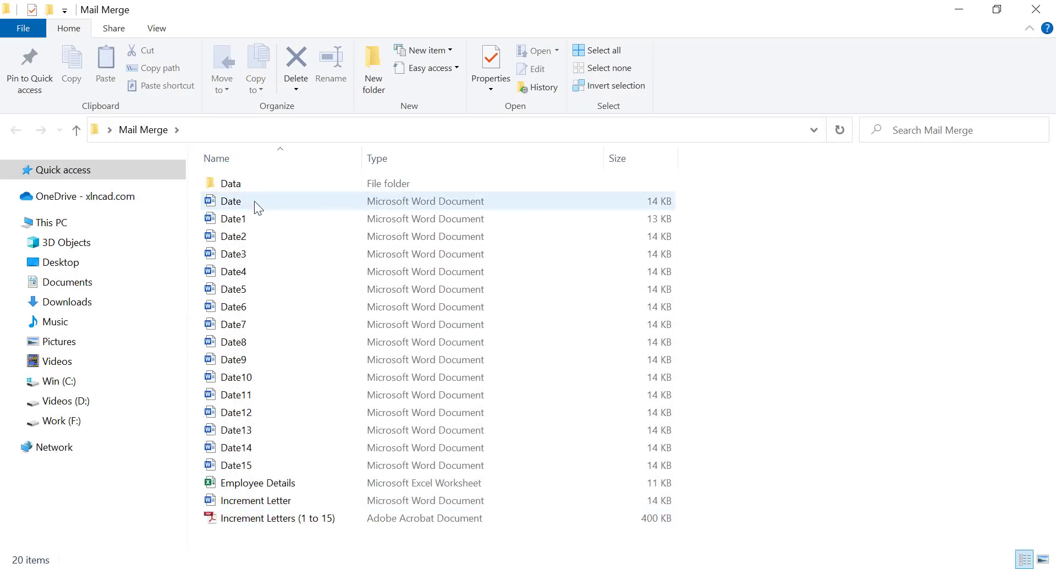
{"action": "double_click", "coordinate": [265, 200]}
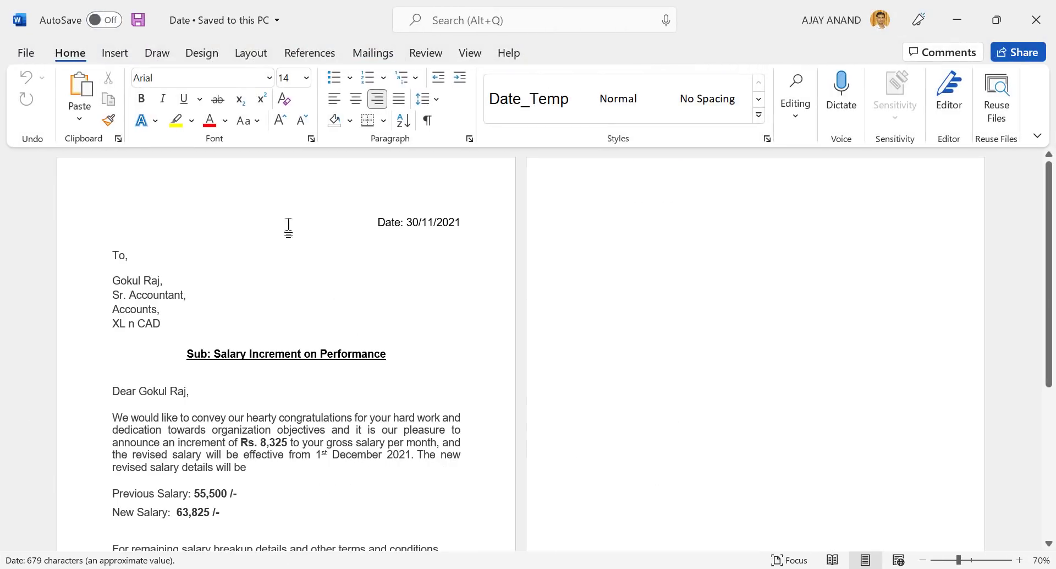
{"action": "scroll", "coordinate": [172, 304], "scroll_direction": "down", "scroll_amount": 2}
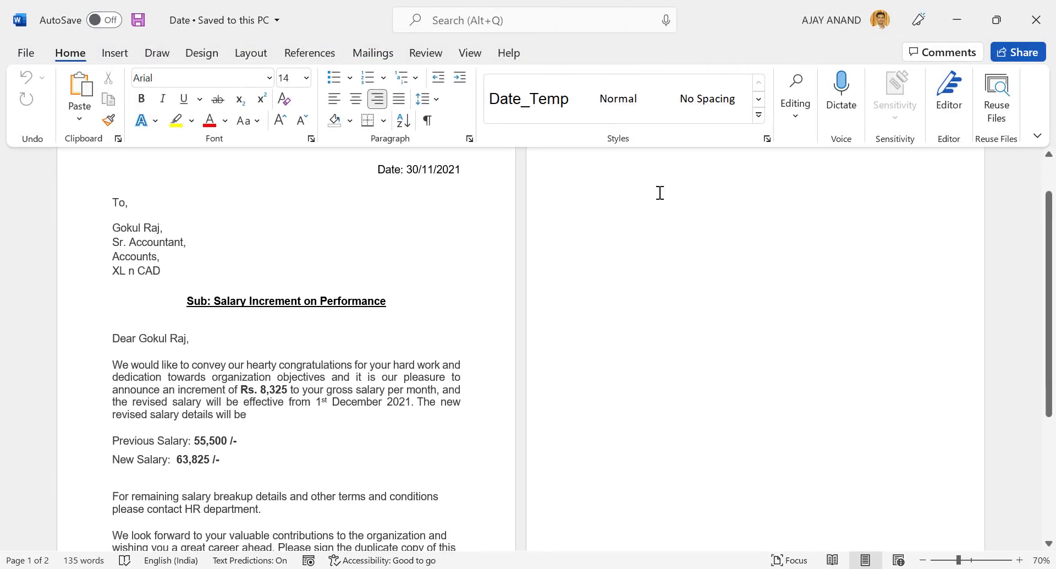
{"action": "left_click", "coordinate": [1036, 20]}
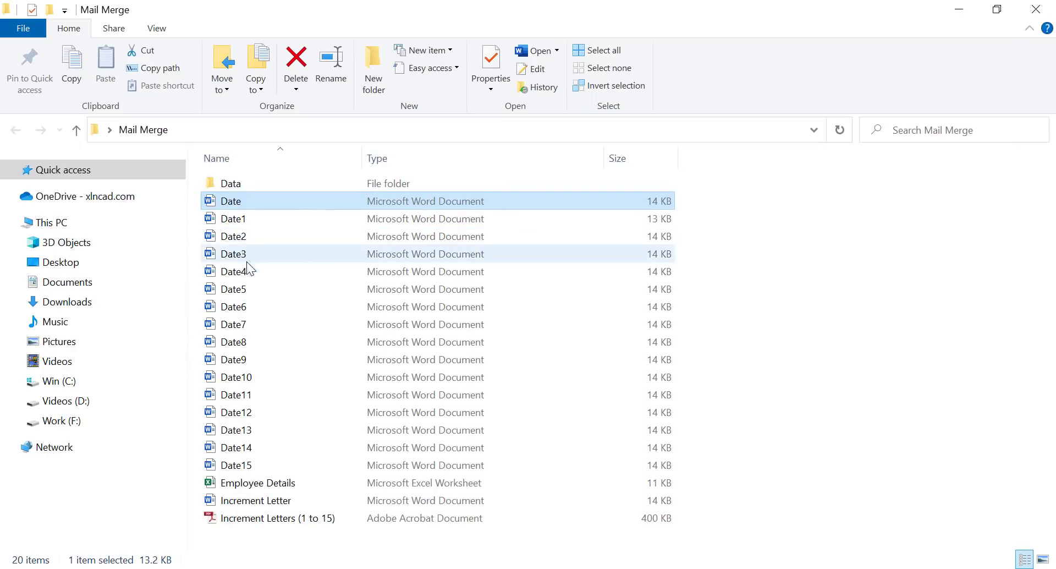
- Open the Date5 document, review its letter, and close it
{"action": "double_click", "coordinate": [241, 288]}
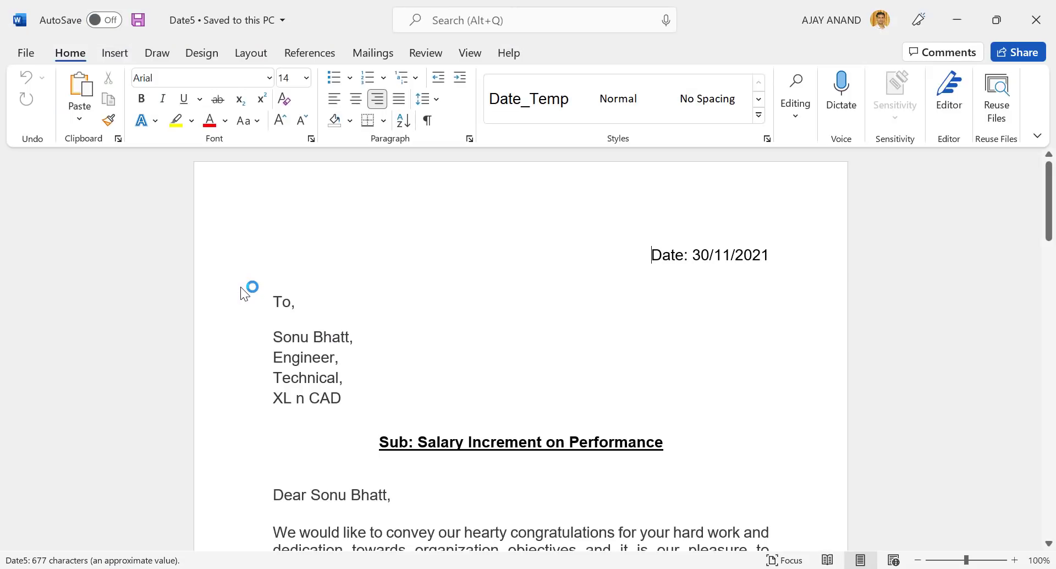
{"action": "scroll", "coordinate": [309, 349], "scroll_direction": "down", "scroll_amount": 3}
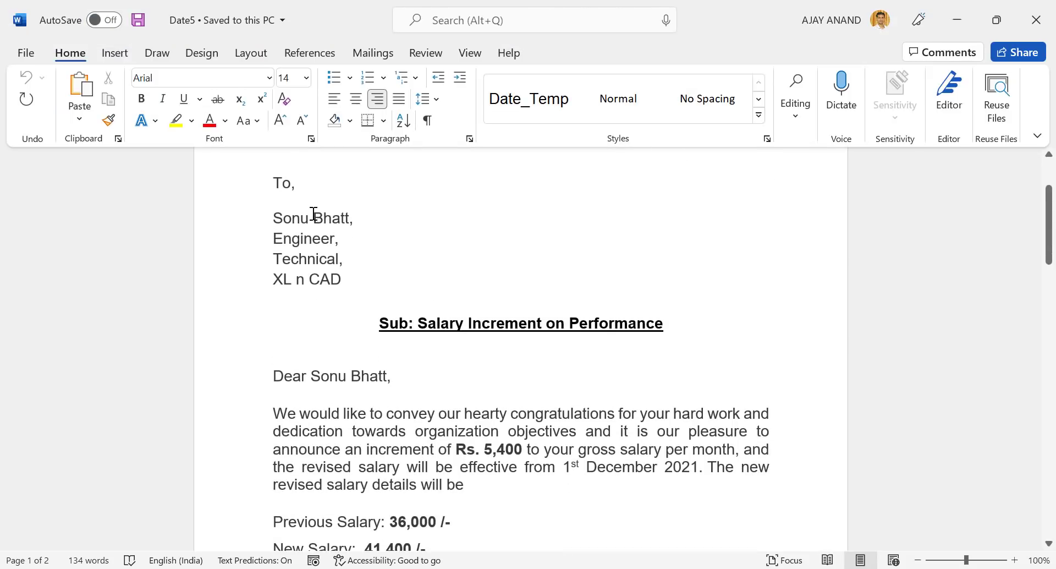
{"action": "left_click", "coordinate": [1037, 20]}
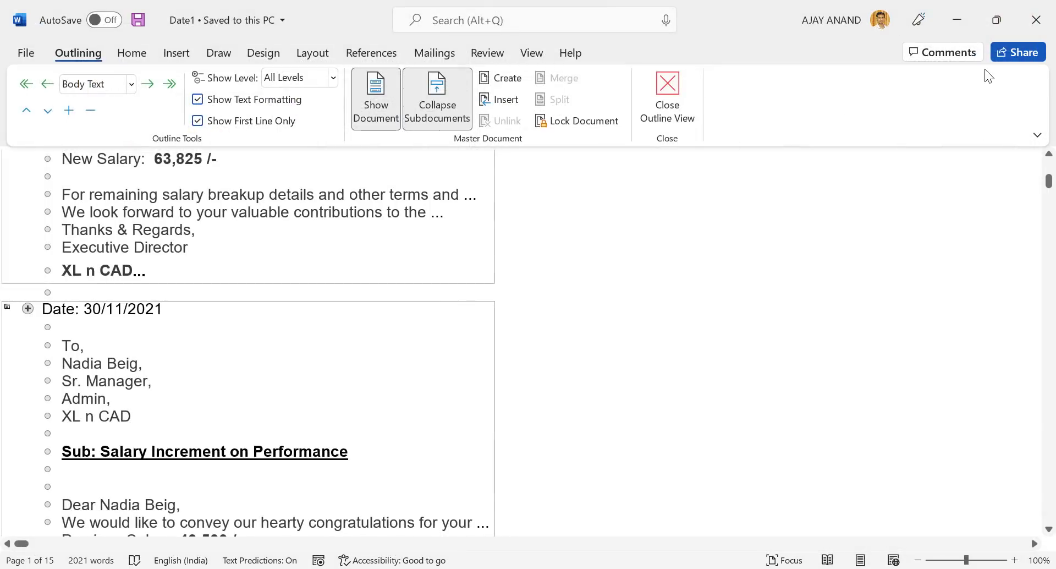
- Return to the Mail Merge folder and open the Date15 document to review its letter
{"action": "left_click", "coordinate": [963, 25]}
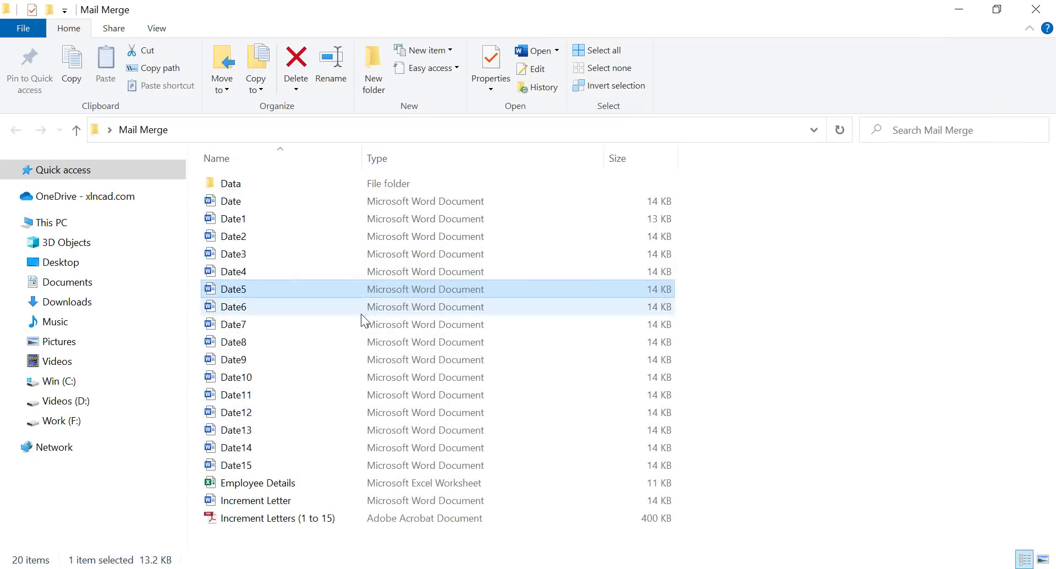
{"action": "double_click", "coordinate": [241, 465]}
{"action": "scroll", "coordinate": [281, 347], "scroll_direction": "down", "scroll_amount": 3}
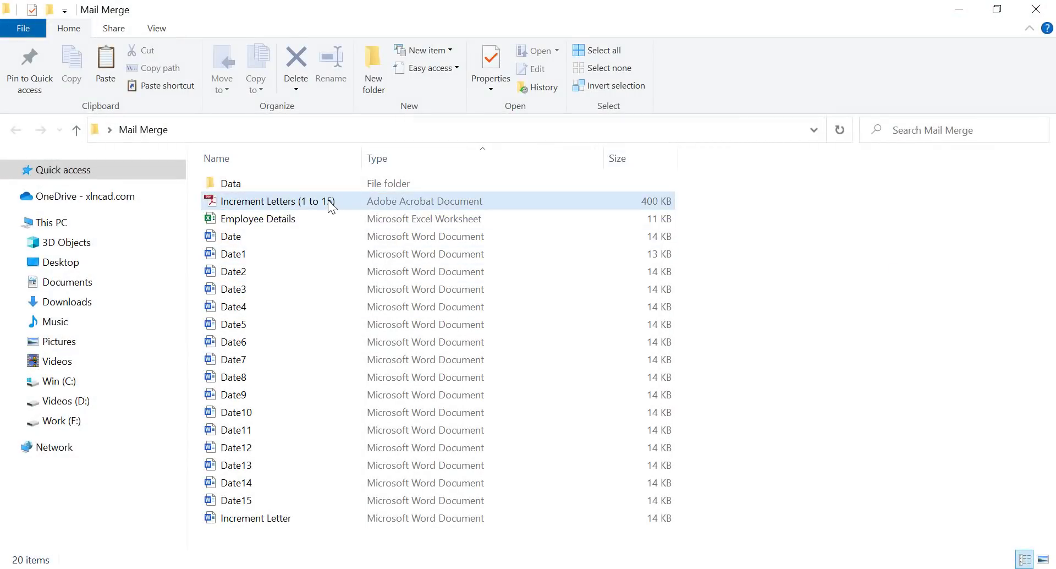
- Open the Increment Letters (1 to 15) PDF, check its page thumbnails through to the last page, and close it
{"action": "double_click", "coordinate": [328, 201]}
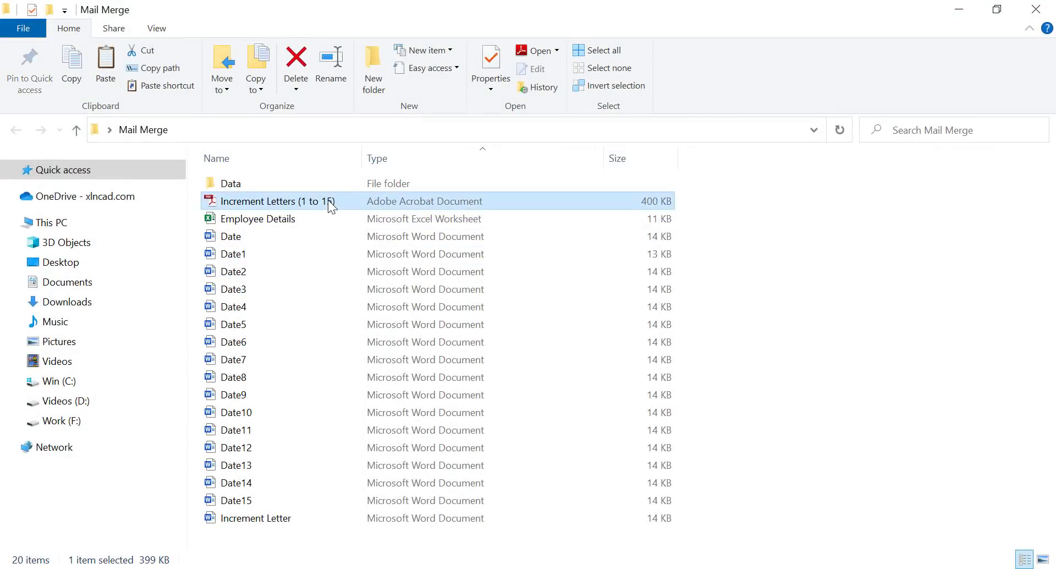
{"action": "scroll", "coordinate": [321, 280], "scroll_direction": "down", "scroll_amount": 4}
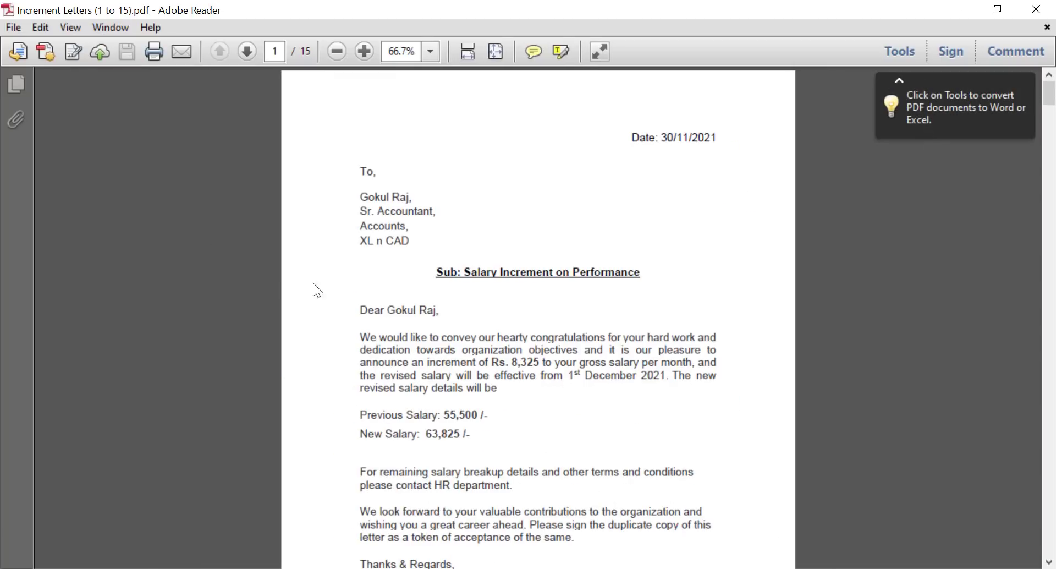
{"action": "left_click", "coordinate": [16, 87]}
{"action": "scroll", "coordinate": [140, 272], "scroll_direction": "down", "scroll_amount": 8}
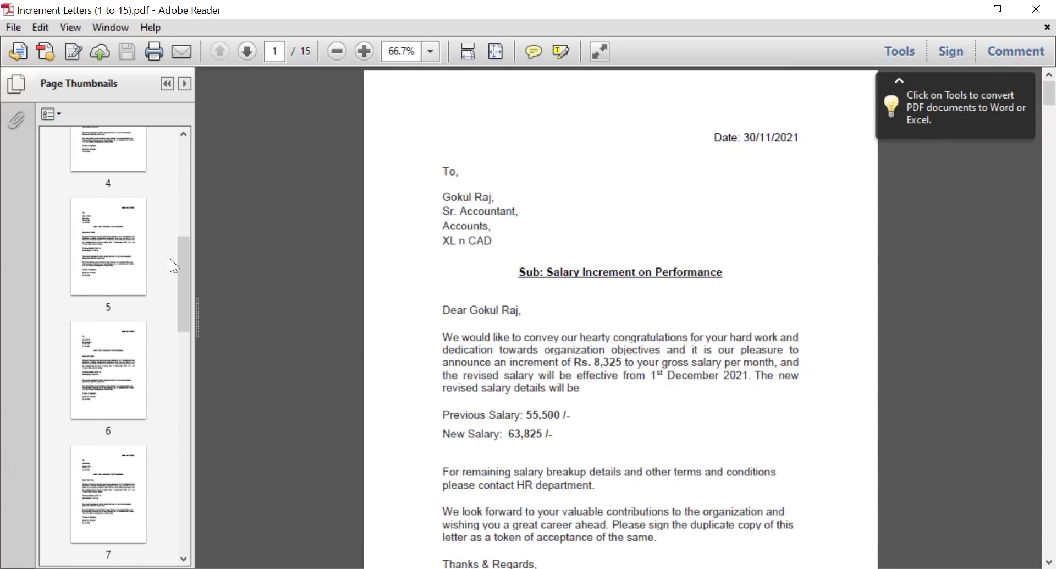
{"action": "left_click_drag", "start_coordinate": [181, 292], "coordinate": [174, 487]}
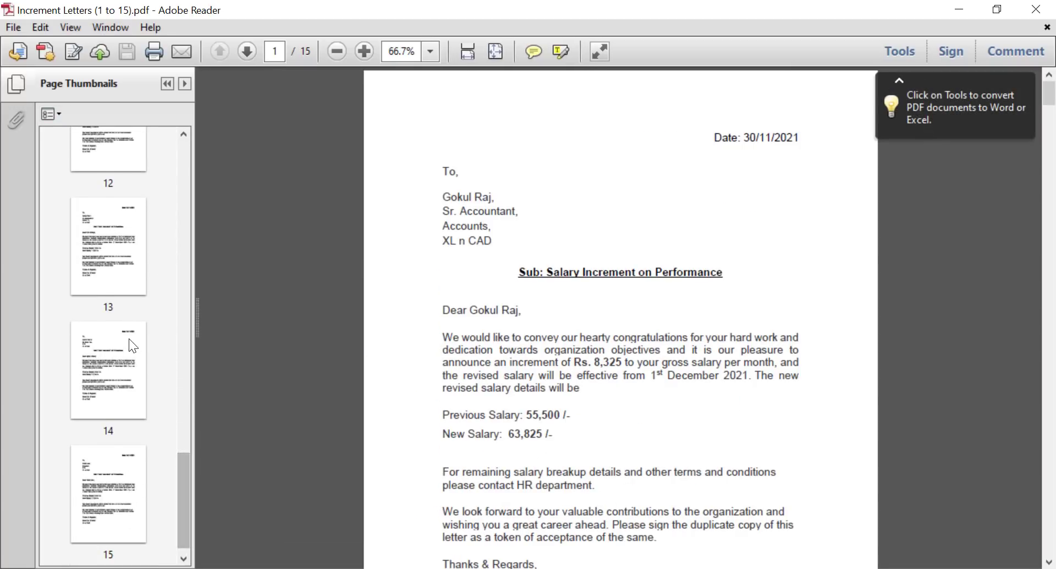
{"action": "left_click", "coordinate": [1036, 9]}
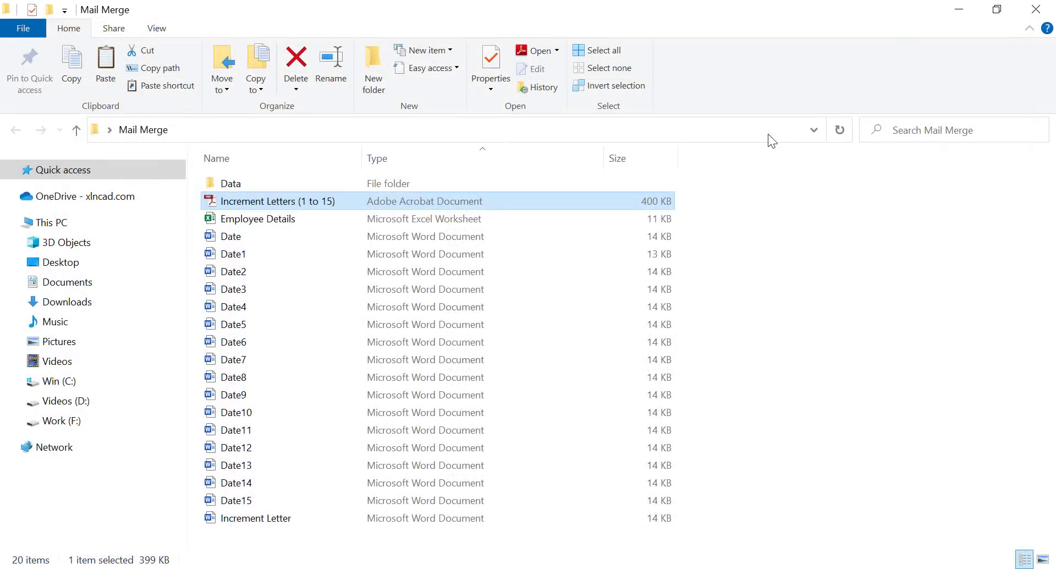
- Switch to Chrome, search Google for "avepdf split", and open the AvePDF Split PDF page from the results
{"action": "left_click", "coordinate": [288, 568]}
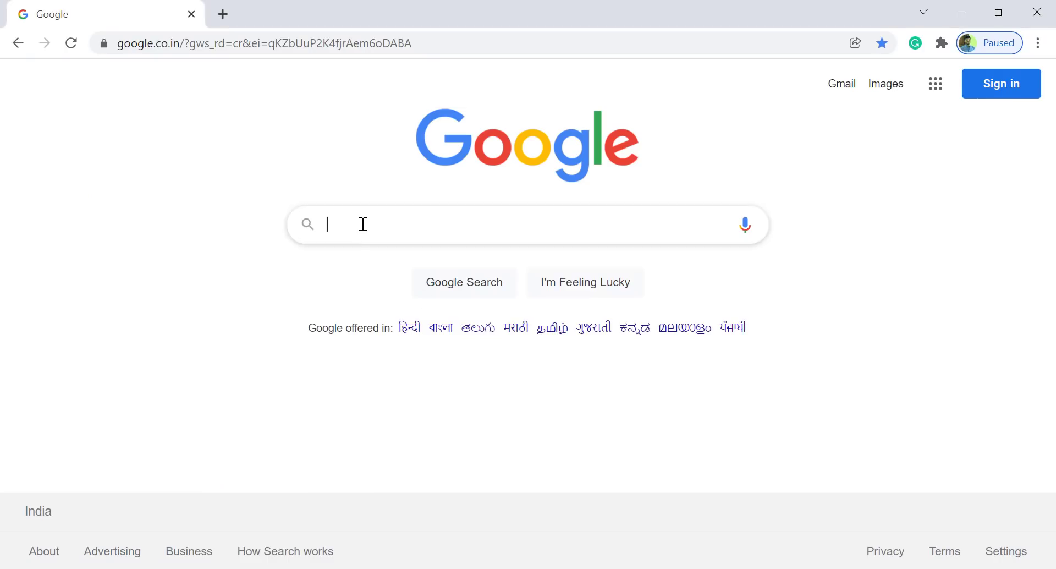
{"action": "type", "text": "ave"}
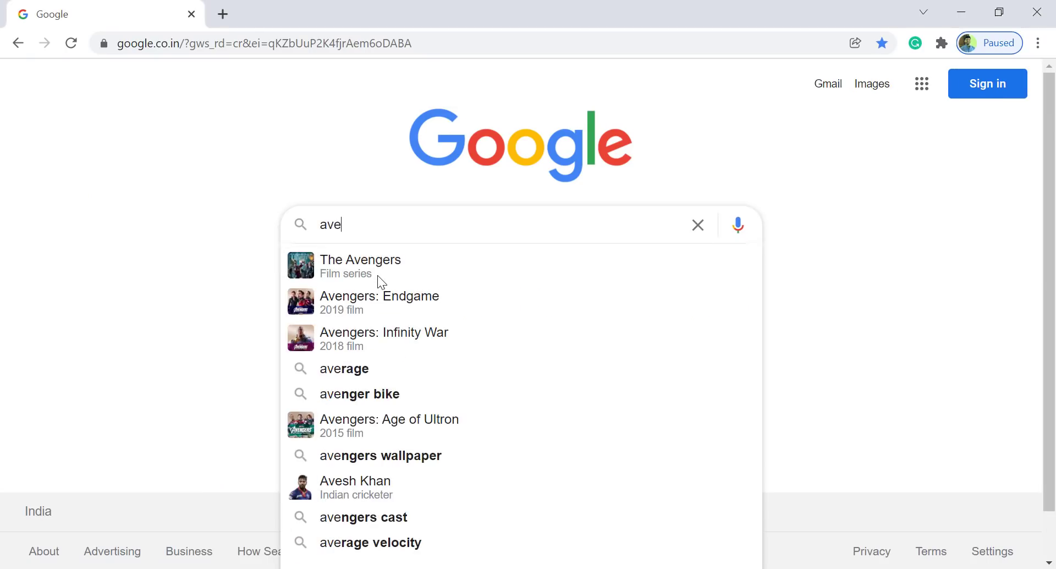
{"action": "type", "text": "pdf split"}
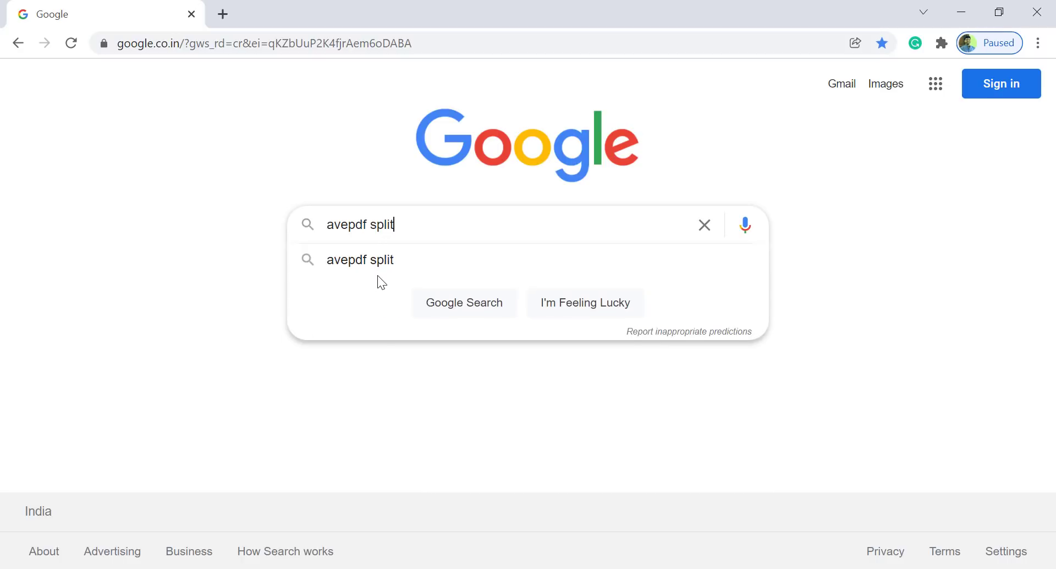
{"action": "key", "text": "Return"}
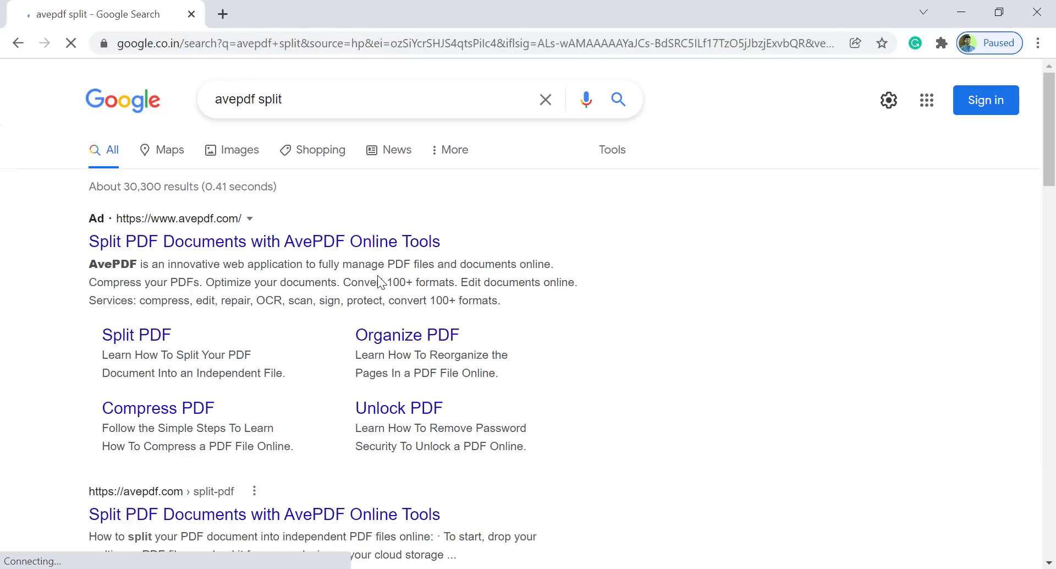
{"action": "left_click", "coordinate": [187, 248]}
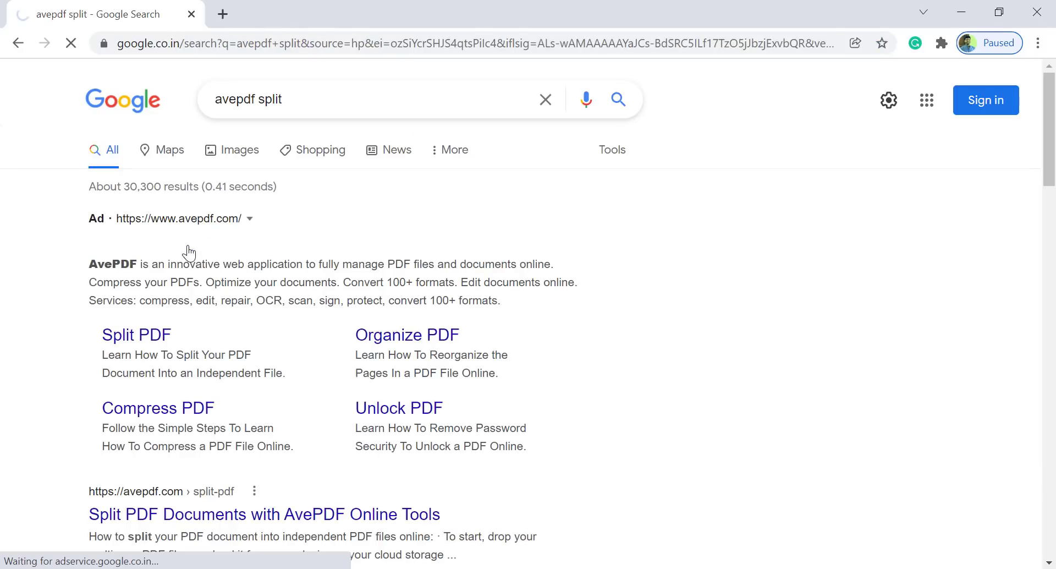
- Upload the Increment Letters (1 to 15) PDF from the Mail Merge folder to the Split PDF tool
{"action": "scroll", "coordinate": [473, 324], "scroll_direction": "down", "scroll_amount": 1}
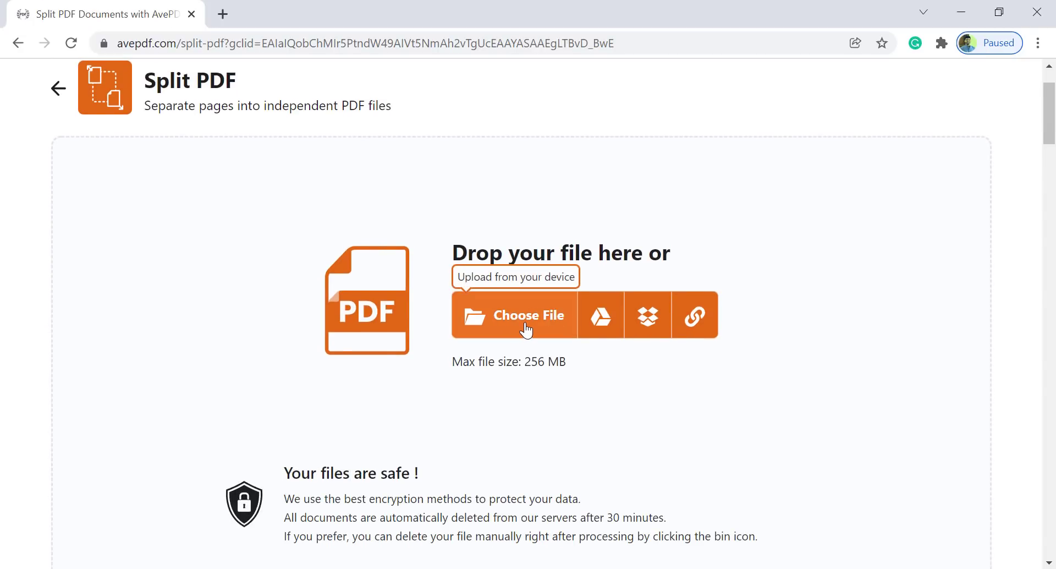
{"action": "left_click", "coordinate": [526, 330]}
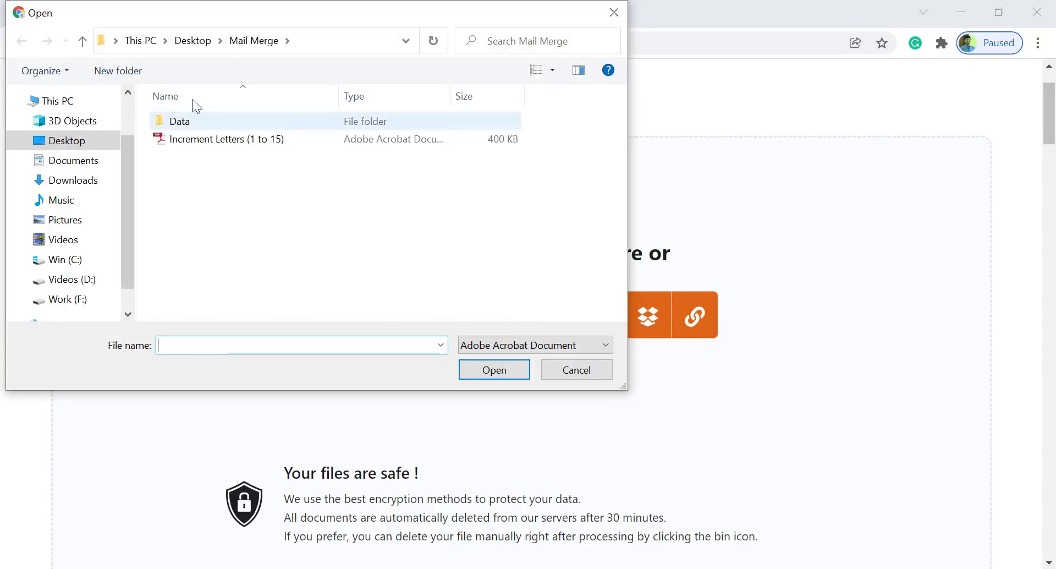
{"action": "left_click", "coordinate": [207, 142]}
{"action": "double_click", "coordinate": [208, 142]}
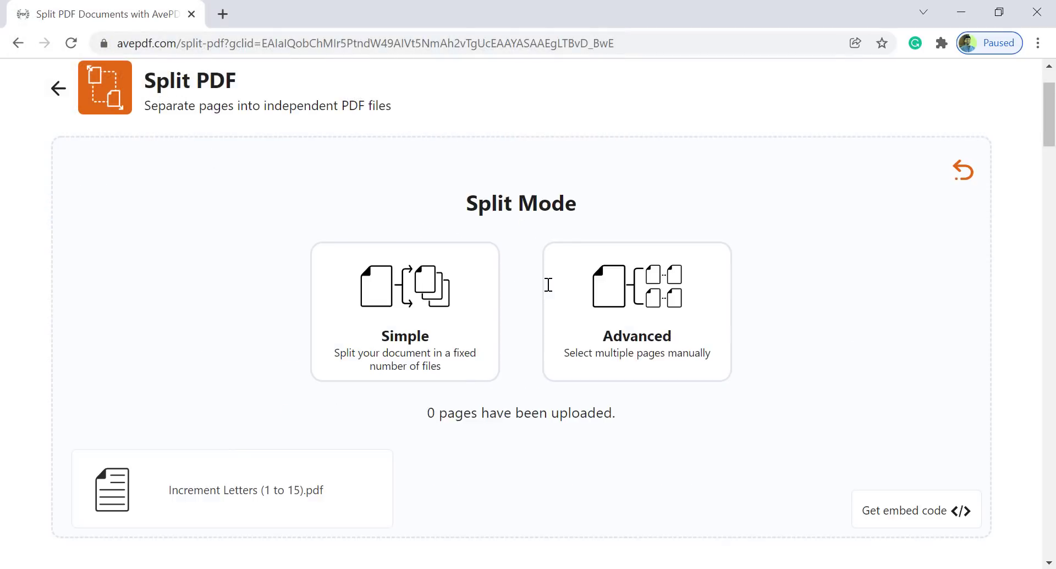
- Split the uploaded PDF in Simple mode with 1 page per split
{"action": "scroll", "coordinate": [523, 286], "scroll_direction": "down", "scroll_amount": 2}
{"action": "left_click", "coordinate": [399, 245]}
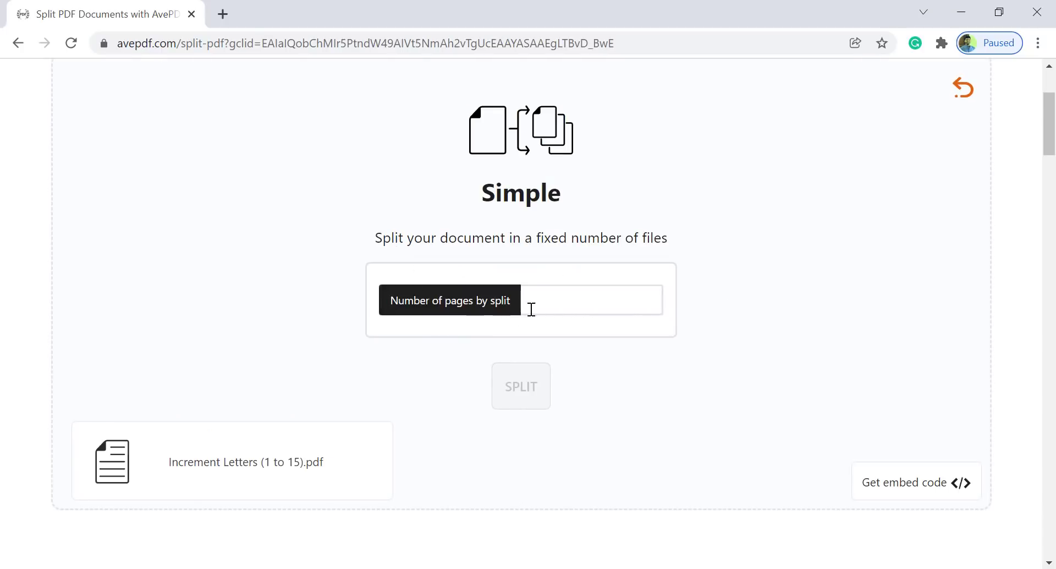
{"action": "type", "text": "1"}
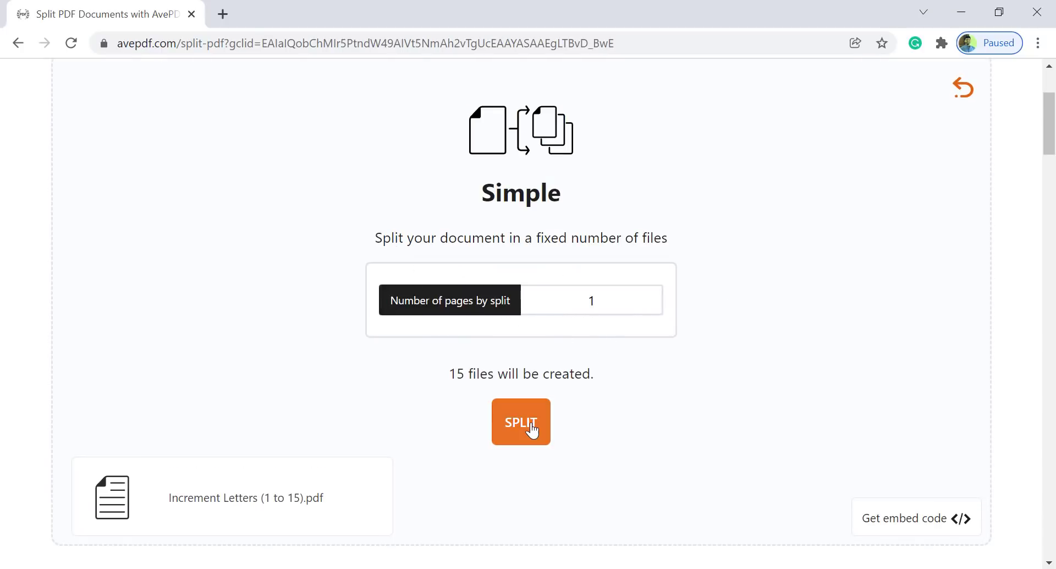
{"action": "left_click", "coordinate": [523, 422]}
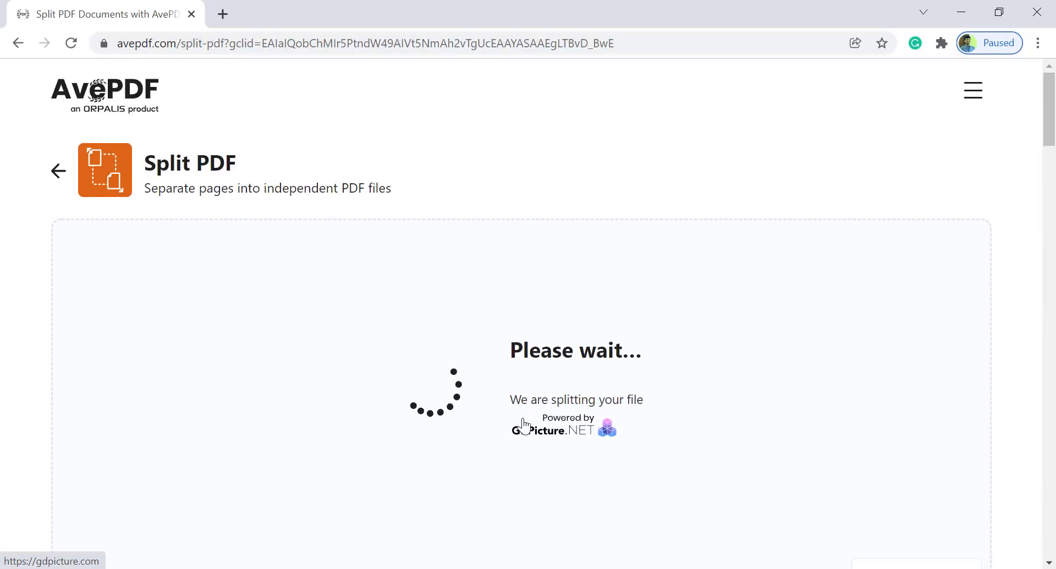
- Download the split letters as a ZIP archive and show the downloaded file in its folder
{"action": "scroll", "coordinate": [520, 385], "scroll_direction": "down", "scroll_amount": 3}
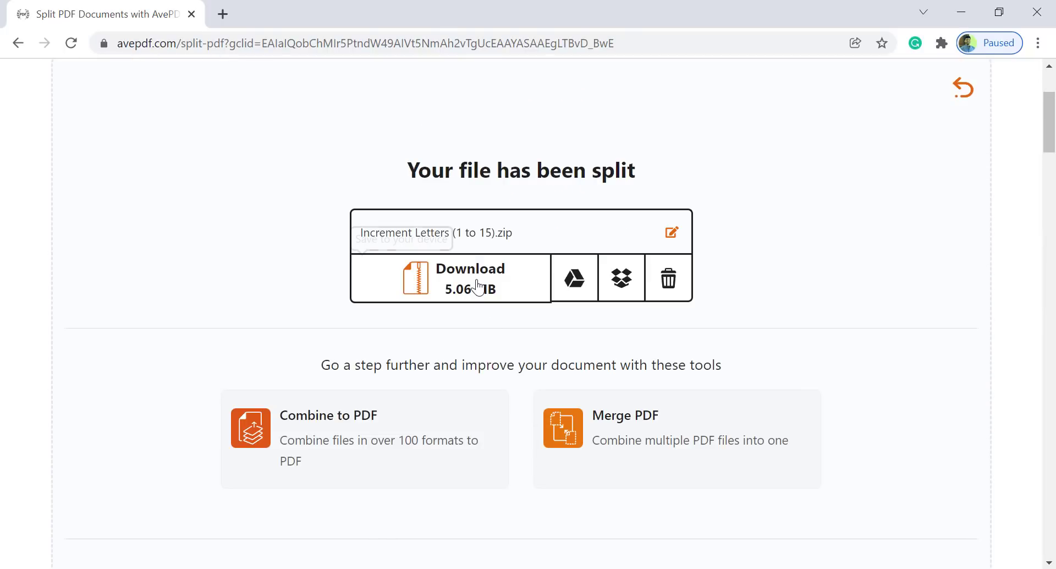
{"action": "left_click", "coordinate": [477, 287]}
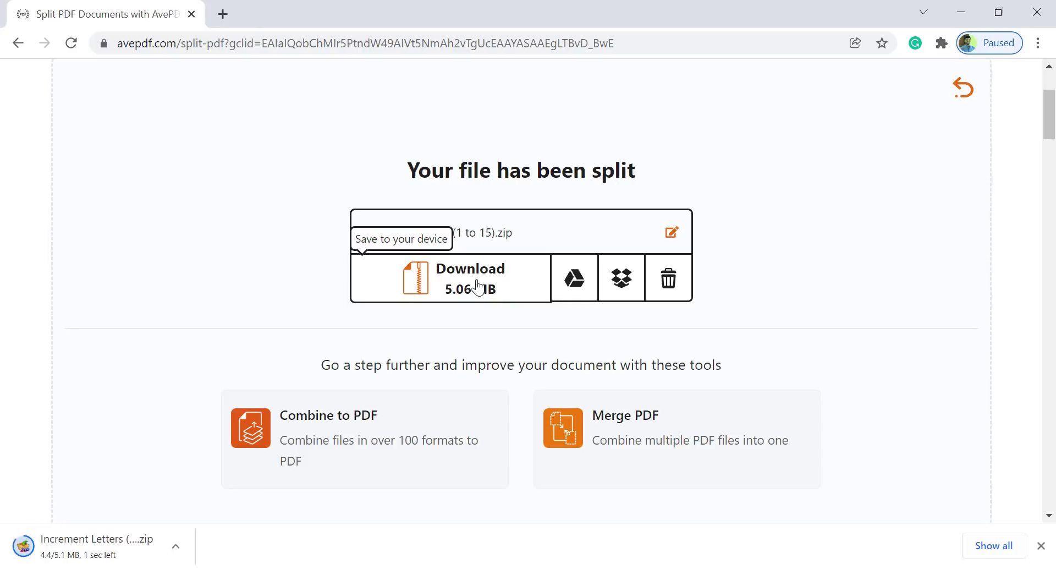
{"action": "left_click", "coordinate": [176, 546]}
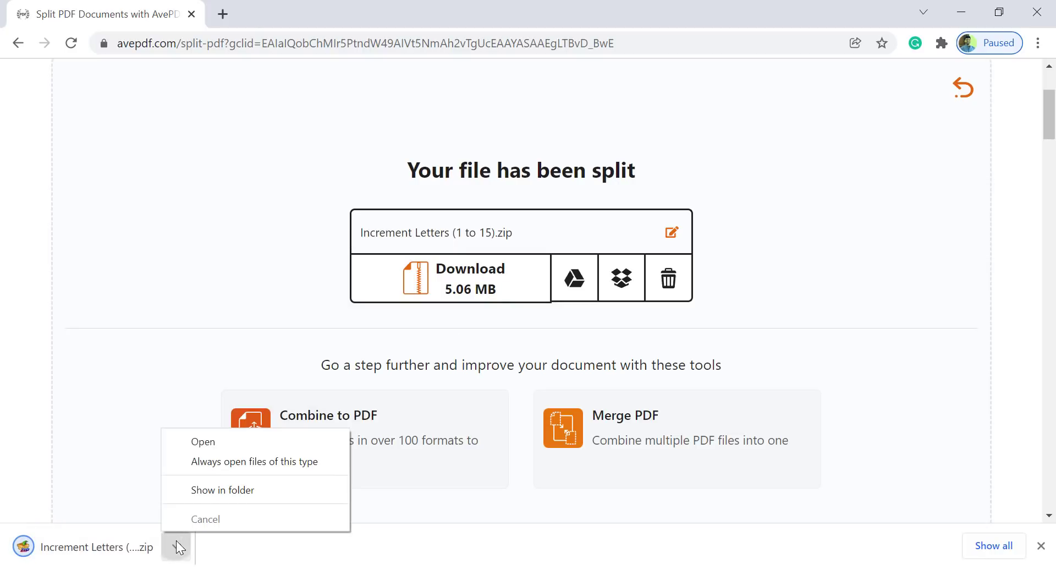
{"action": "left_click", "coordinate": [212, 490]}
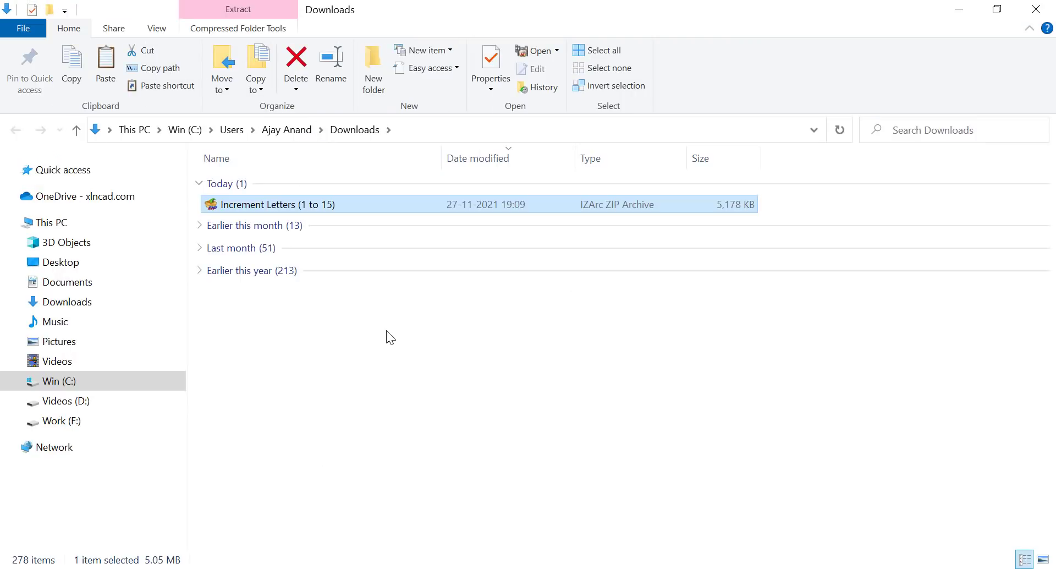
- Move the Increment Letters (1 to 15) ZIP archive from Downloads to the Mail Merge folder
{"action": "right_click", "coordinate": [282, 205]}
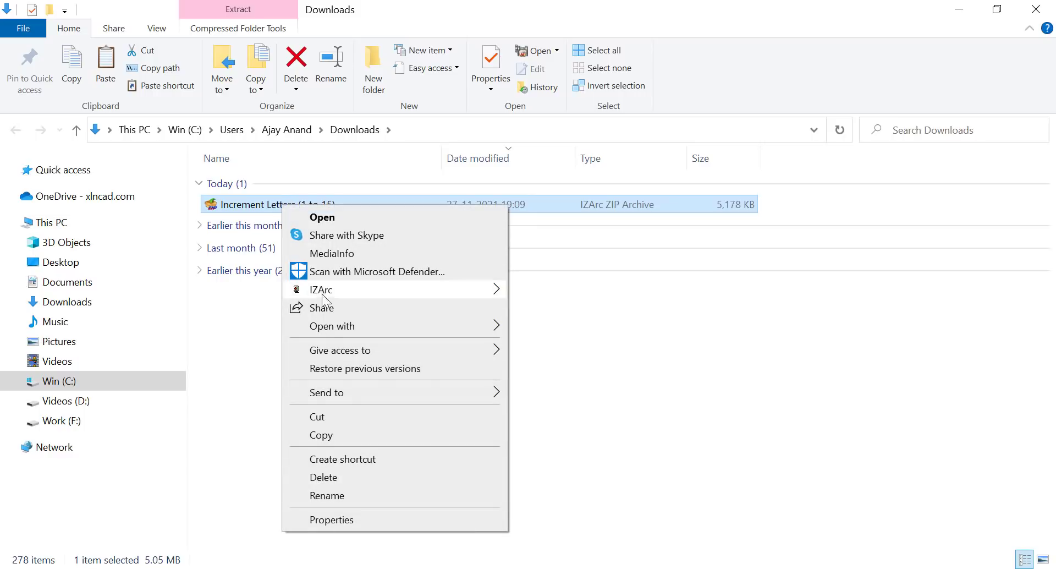
{"action": "left_click", "coordinate": [334, 422]}
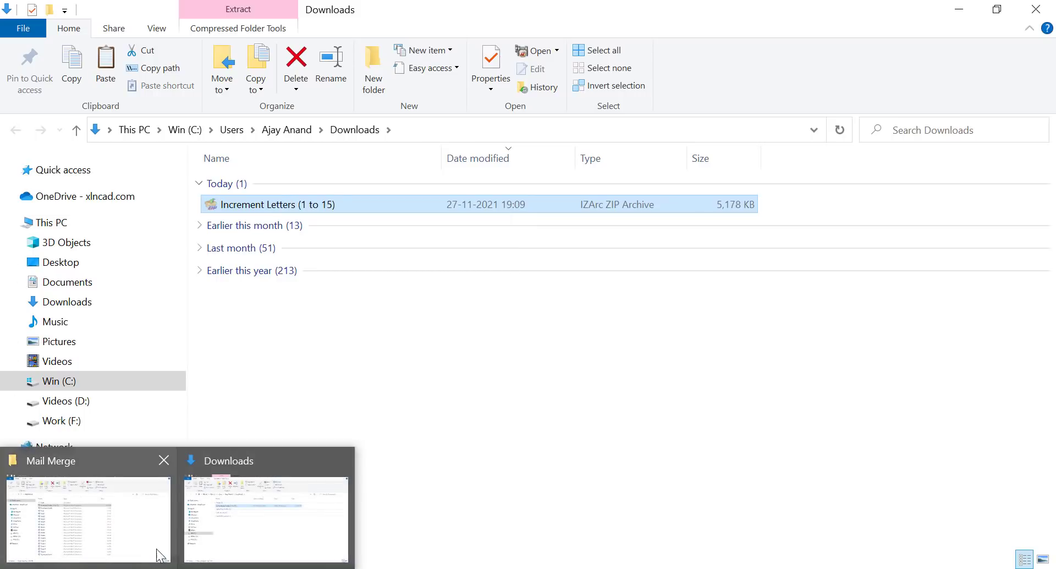
{"action": "left_click", "coordinate": [137, 523]}
{"action": "right_click", "coordinate": [745, 223]}
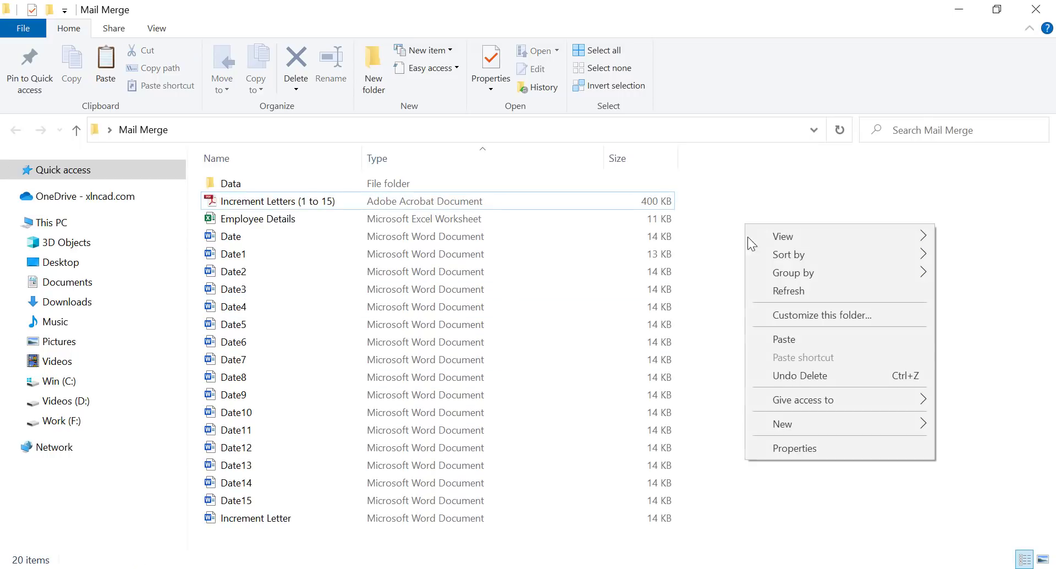
{"action": "left_click", "coordinate": [754, 338]}
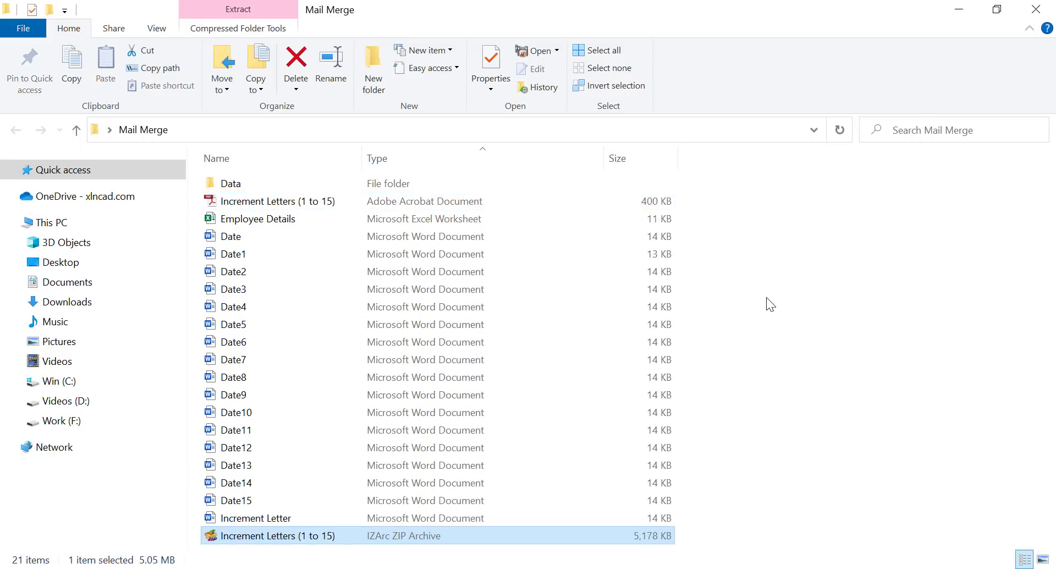
- Extract the ZIP archive with IZArc into a subfolder named Increment Letters (1 to 15)
{"action": "right_click", "coordinate": [279, 533]}
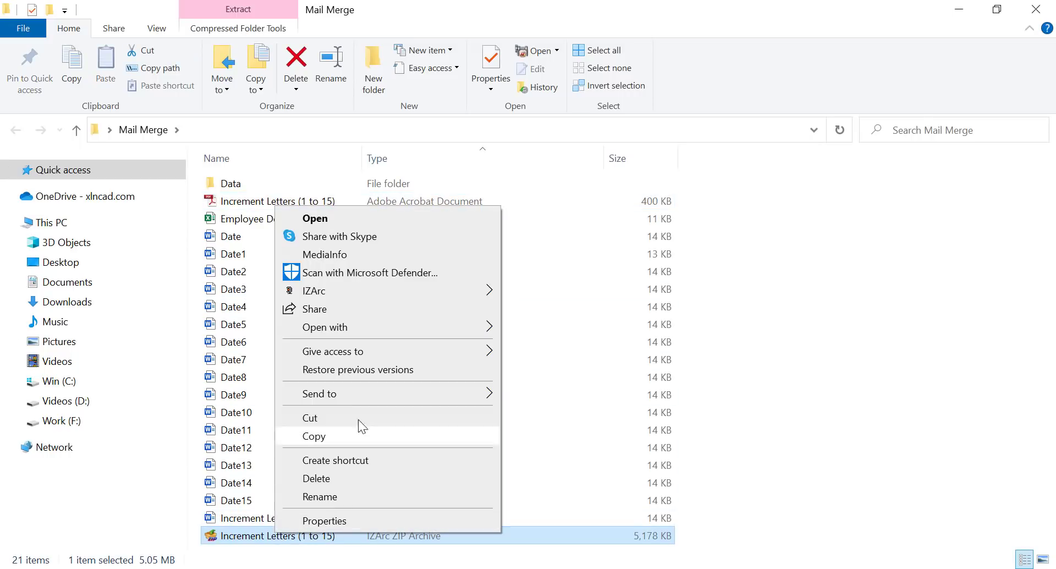
{"action": "mouse_move", "coordinate": [474, 299]}
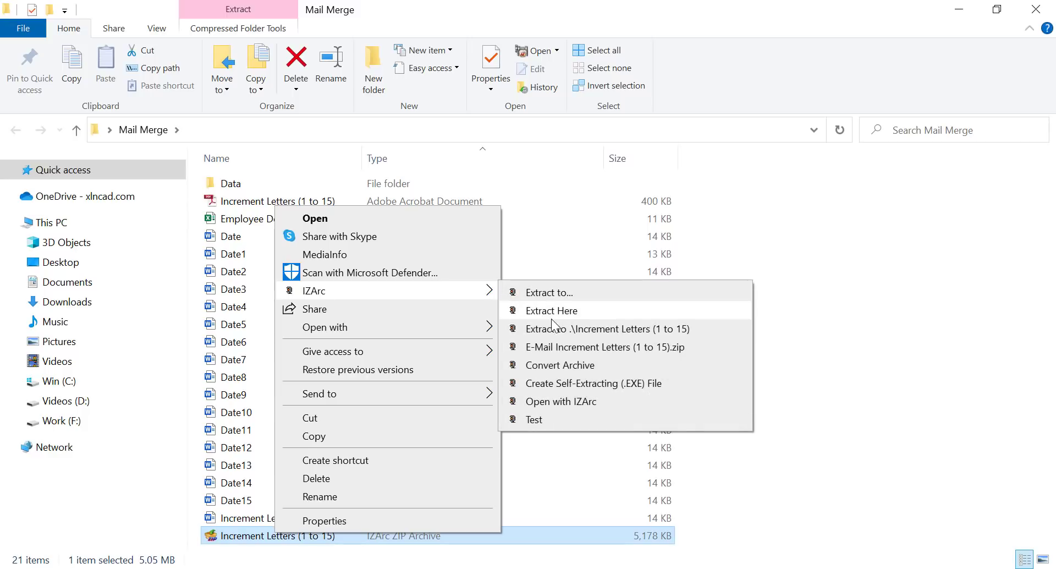
{"action": "left_click", "coordinate": [567, 329]}
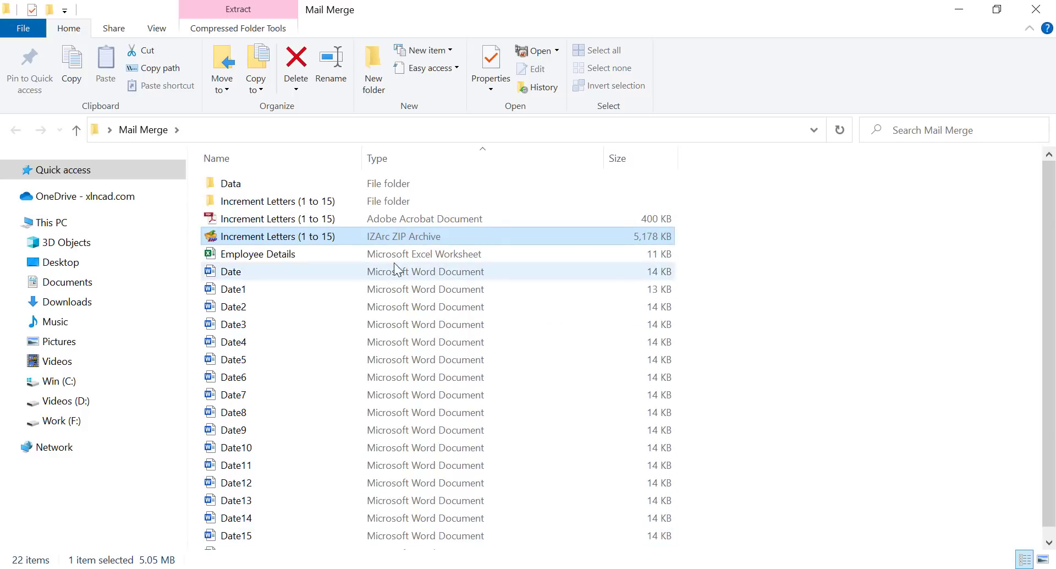
- Open the extracted Increment Letters (1 to 15) folder and review the individual letter PDFs ending in -1, -4 and -15
{"action": "double_click", "coordinate": [295, 202]}
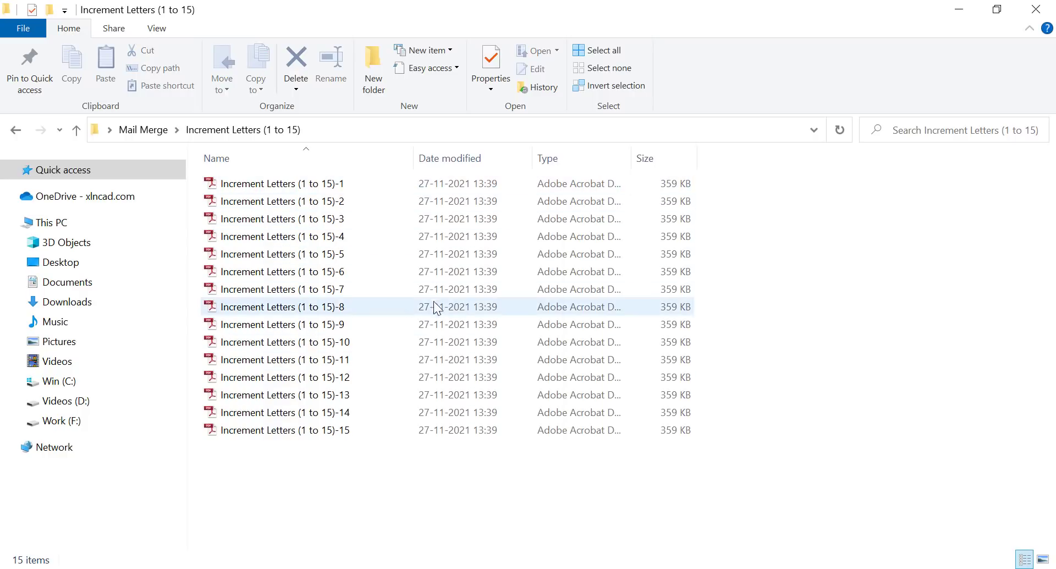
{"action": "double_click", "coordinate": [329, 185]}
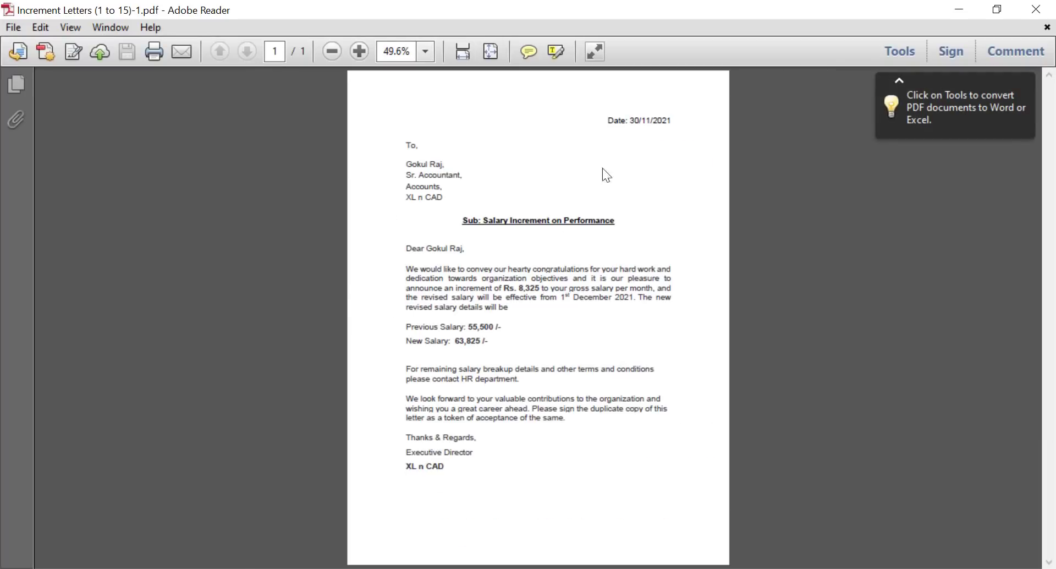
{"action": "left_click", "coordinate": [1037, 10]}
{"action": "double_click", "coordinate": [322, 242]}
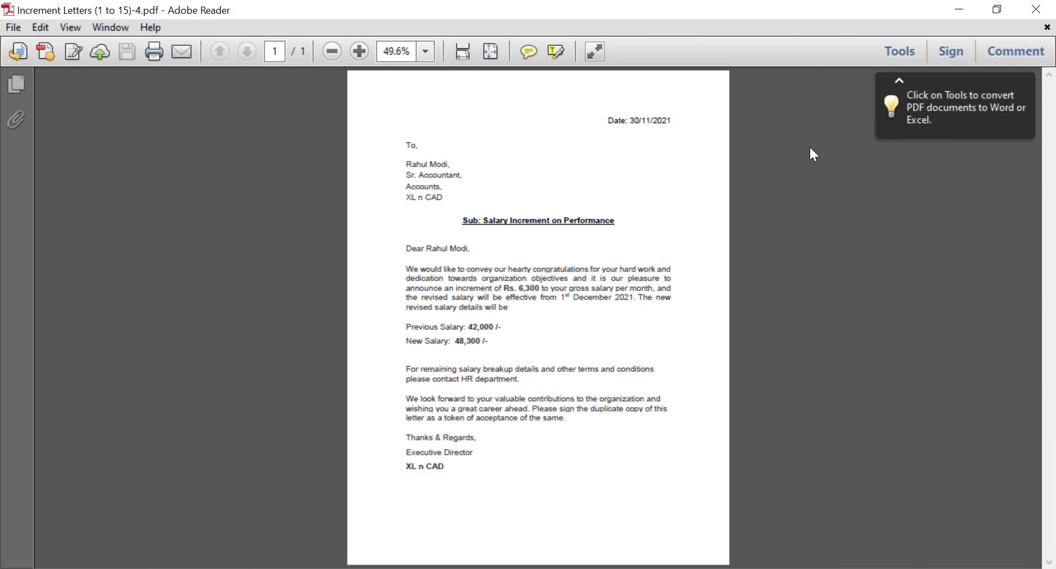
{"action": "left_click", "coordinate": [1035, 11]}
{"action": "double_click", "coordinate": [281, 434]}
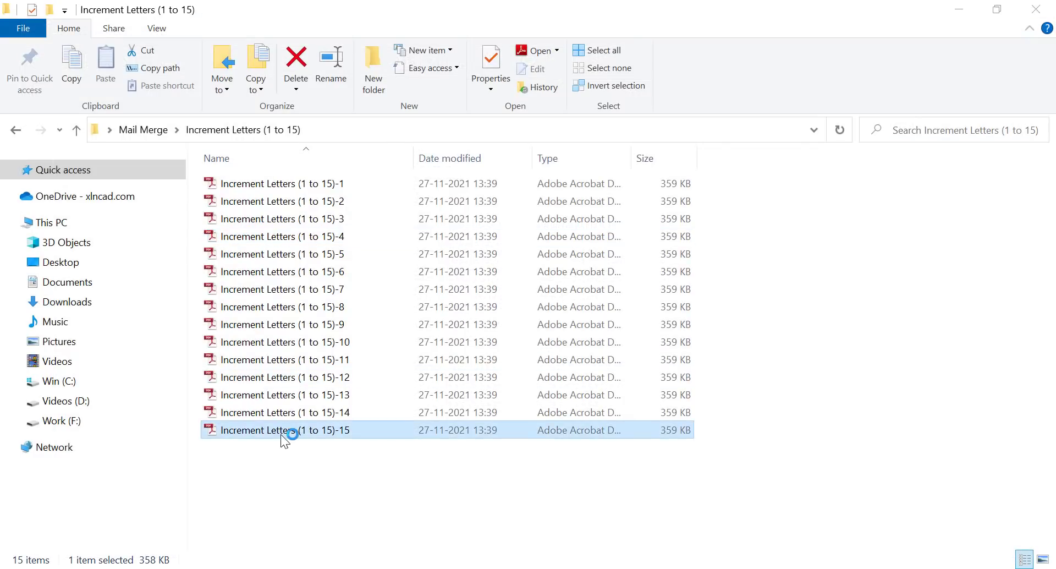